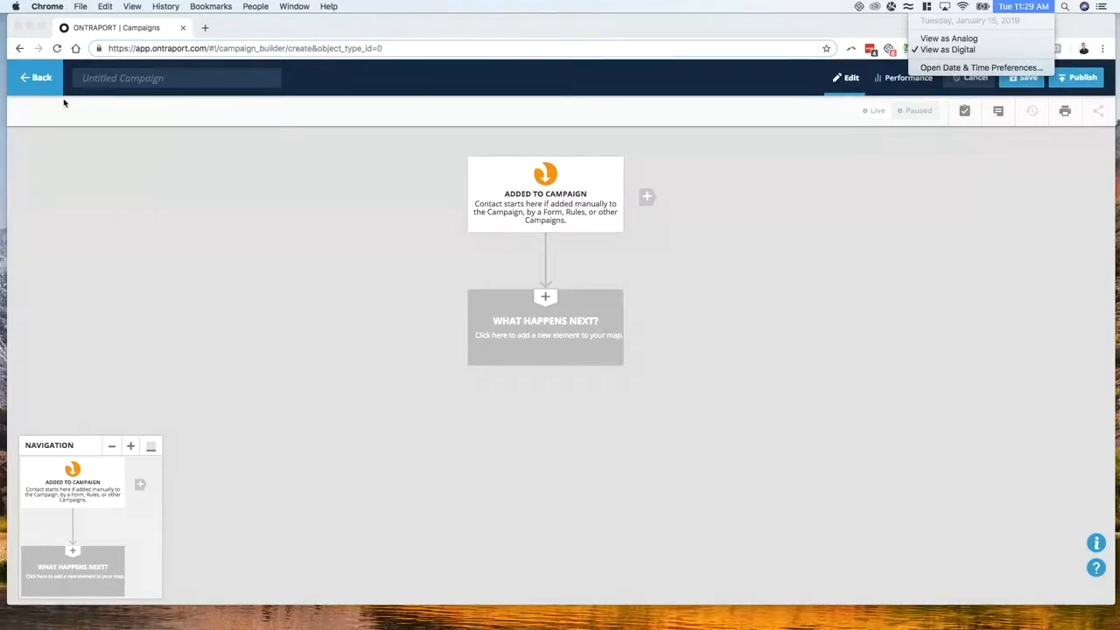
# Step: Leave the untitled campaign without saving it and open the Contacts list
pyautogui.click(1023, 11)
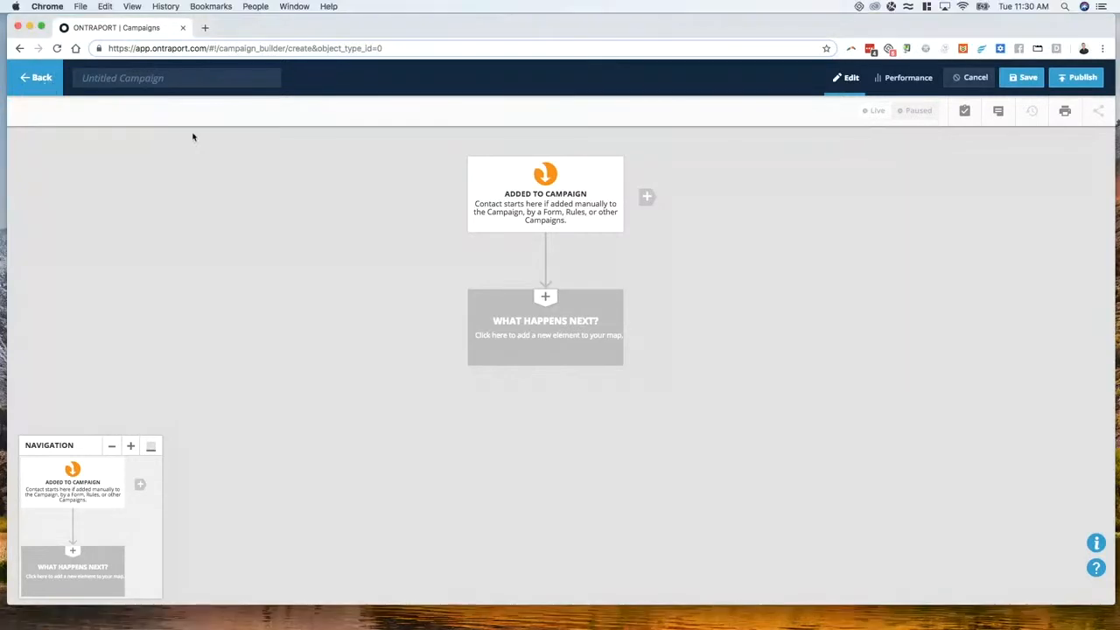
pyautogui.click(49, 83)
pyautogui.click(723, 338)
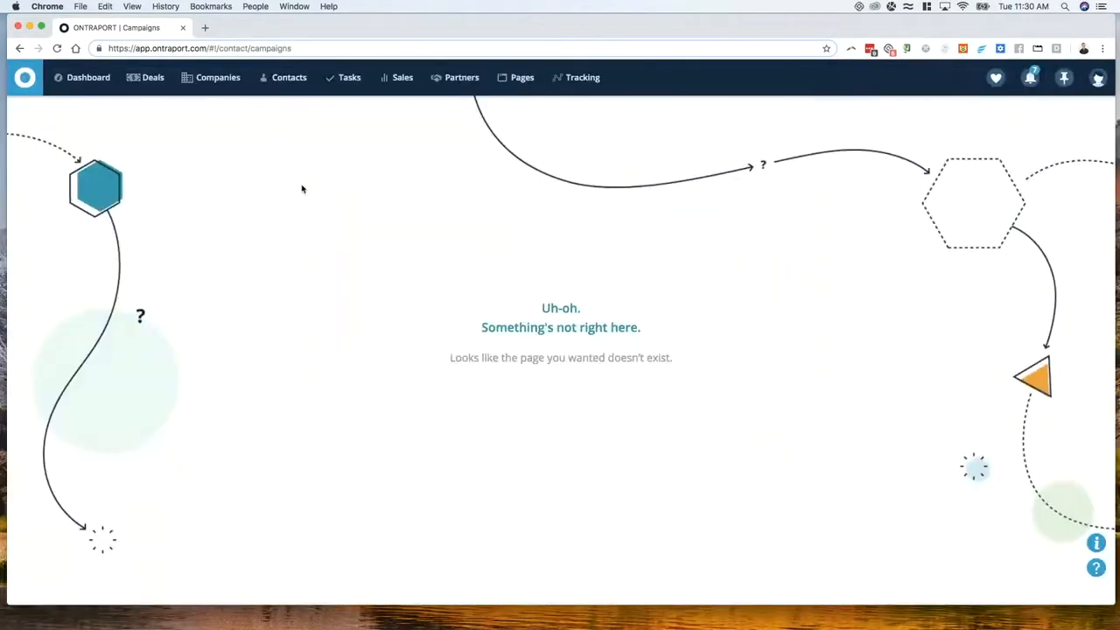
pyautogui.click(284, 77)
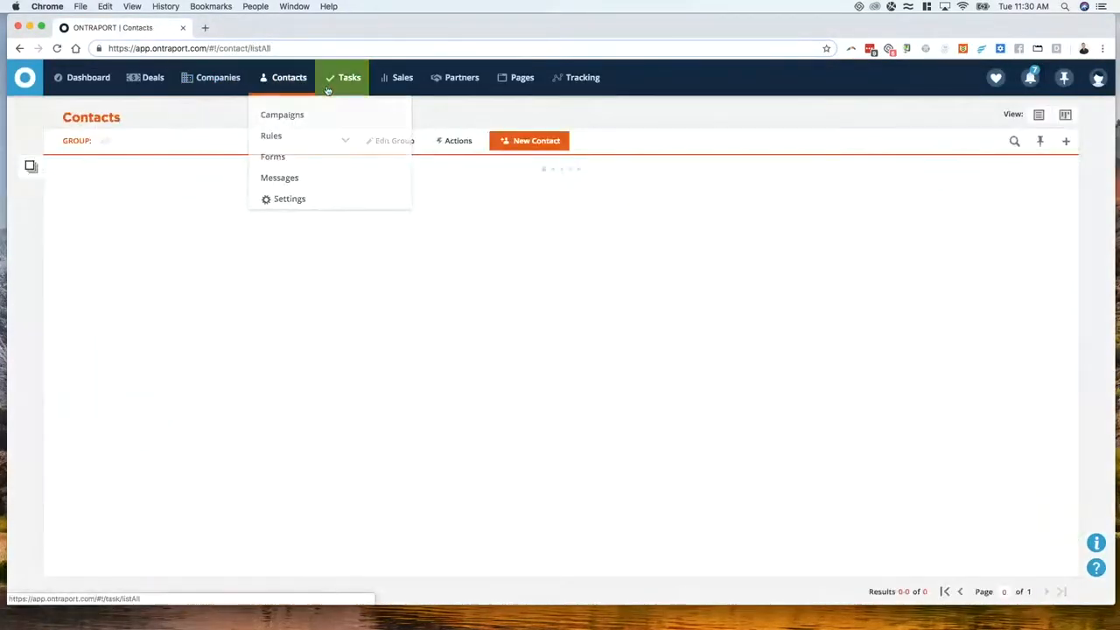
# Step: Open the legacy features in the account administration and turn on Sequences
pyautogui.moveTo(1099, 85)
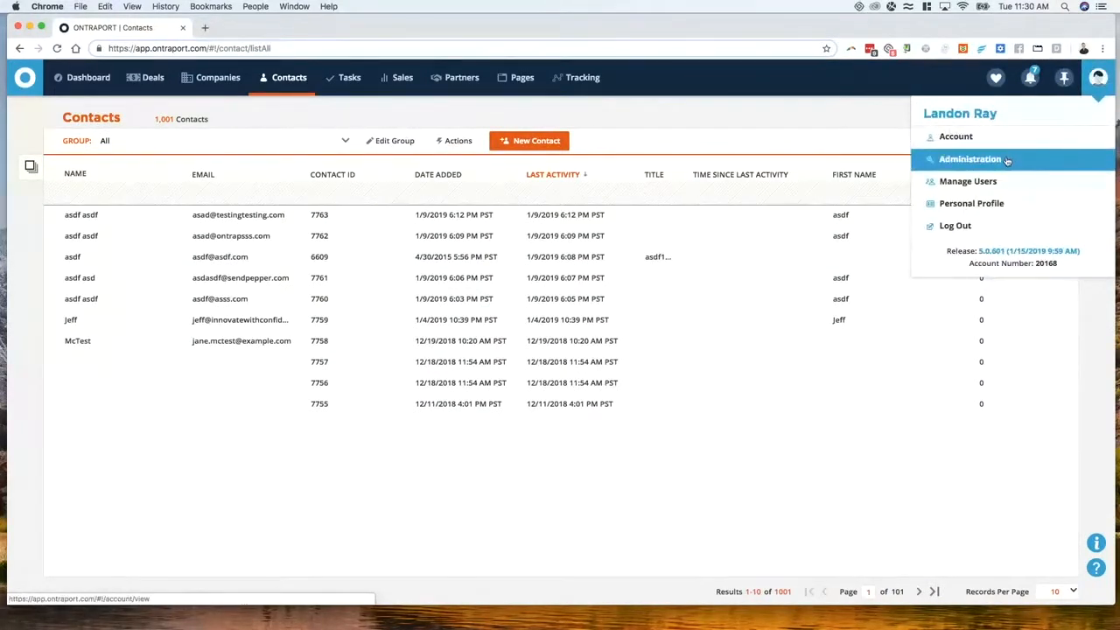
pyautogui.moveTo(284, 78)
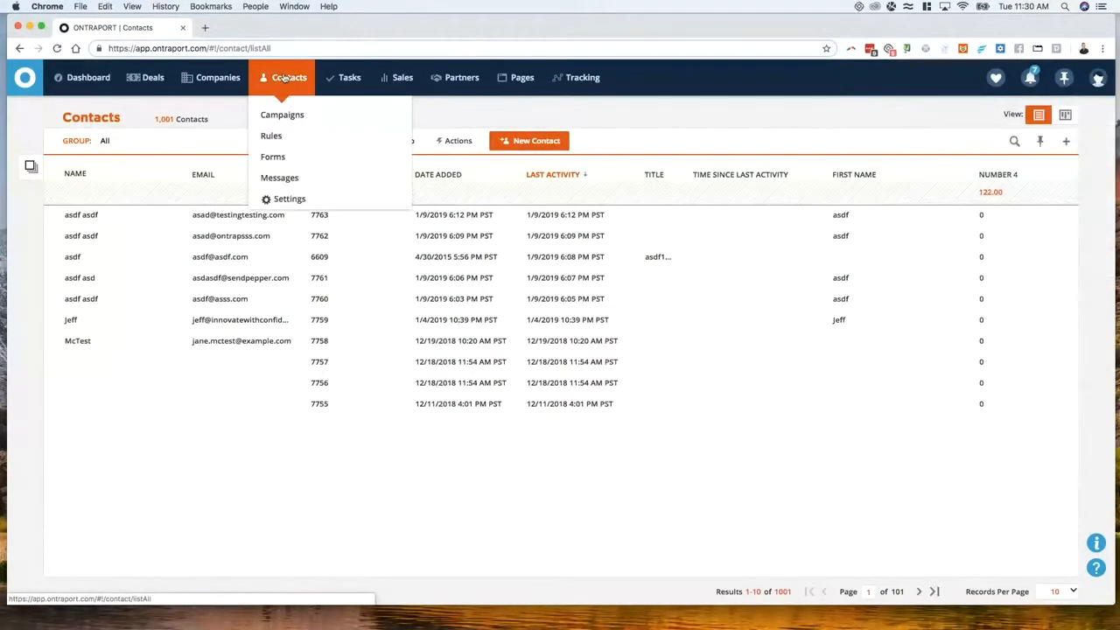
pyautogui.click(976, 187)
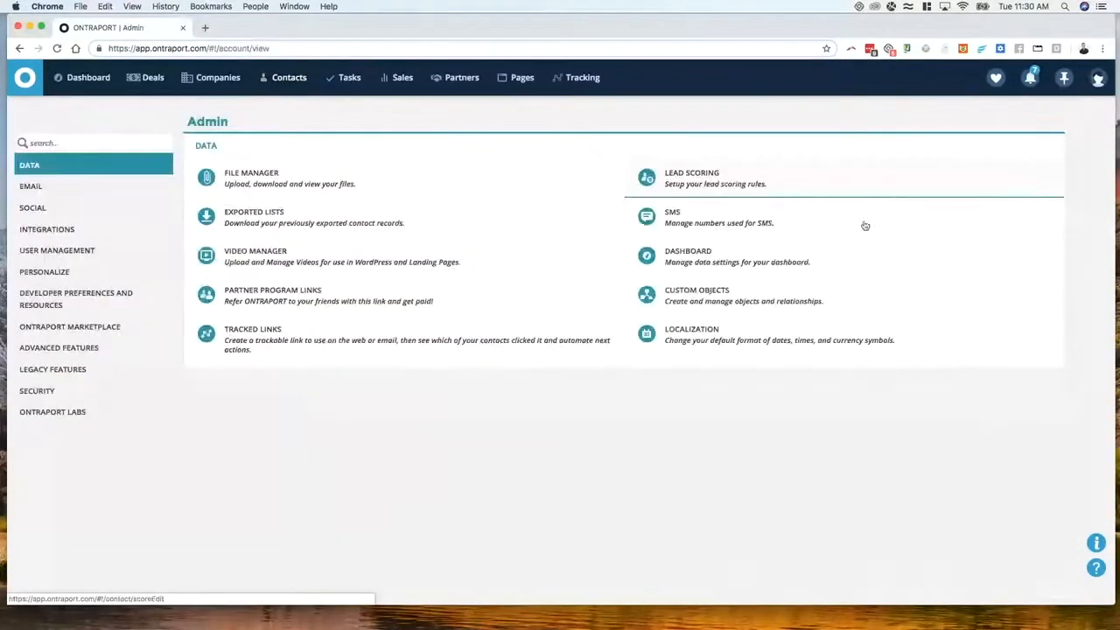
pyautogui.click(96, 369)
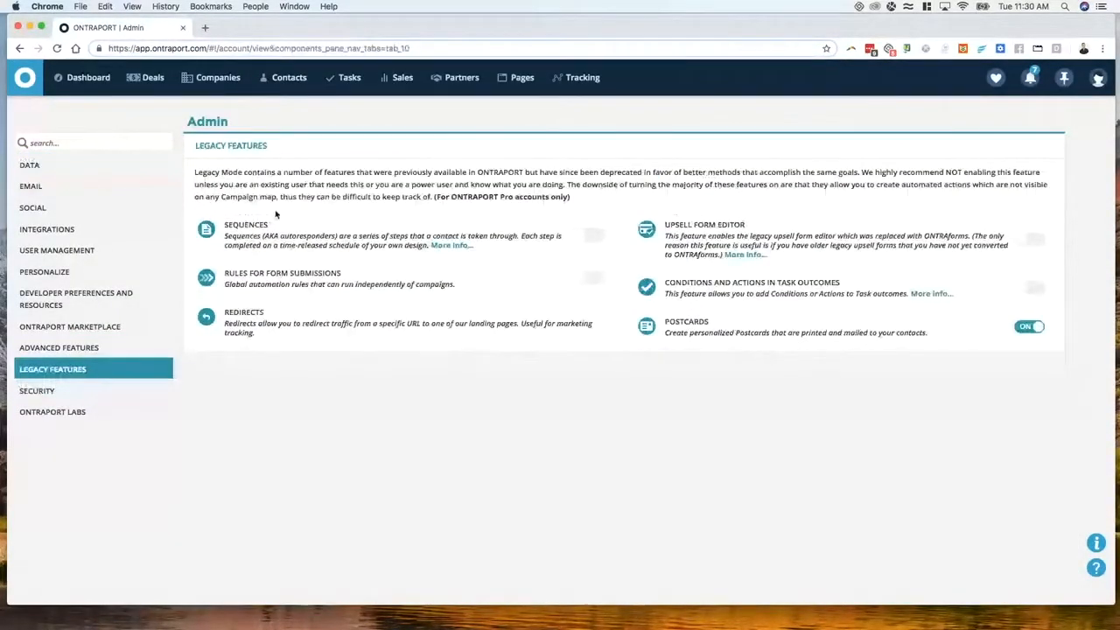
pyautogui.click(584, 236)
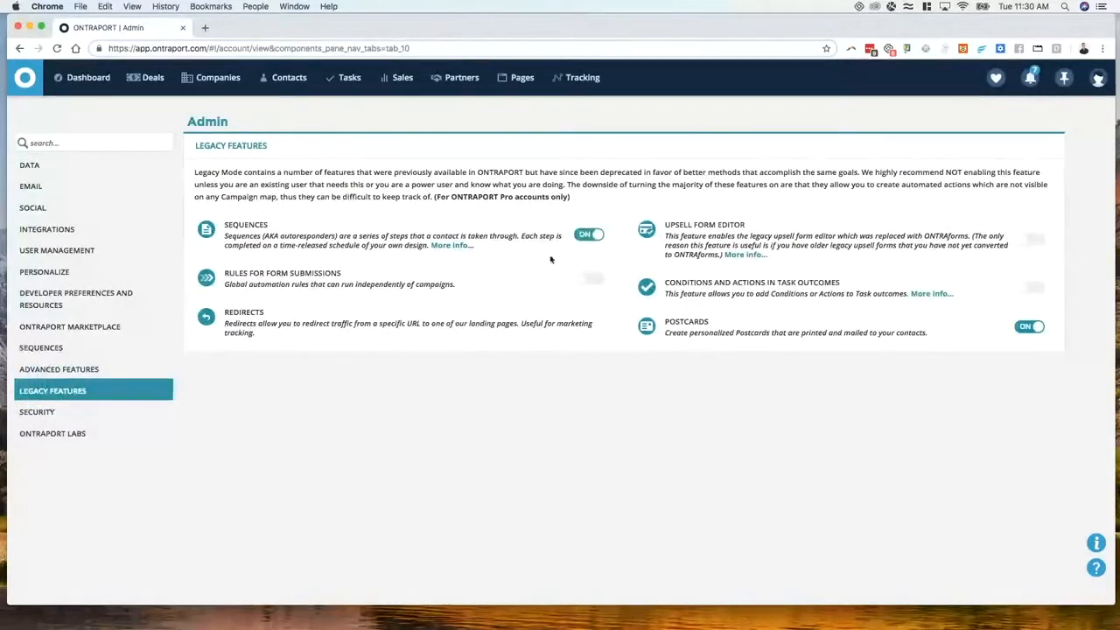
# Step: Open the contacts' Sequences collection and create a new Date Sequence
pyautogui.moveTo(285, 79)
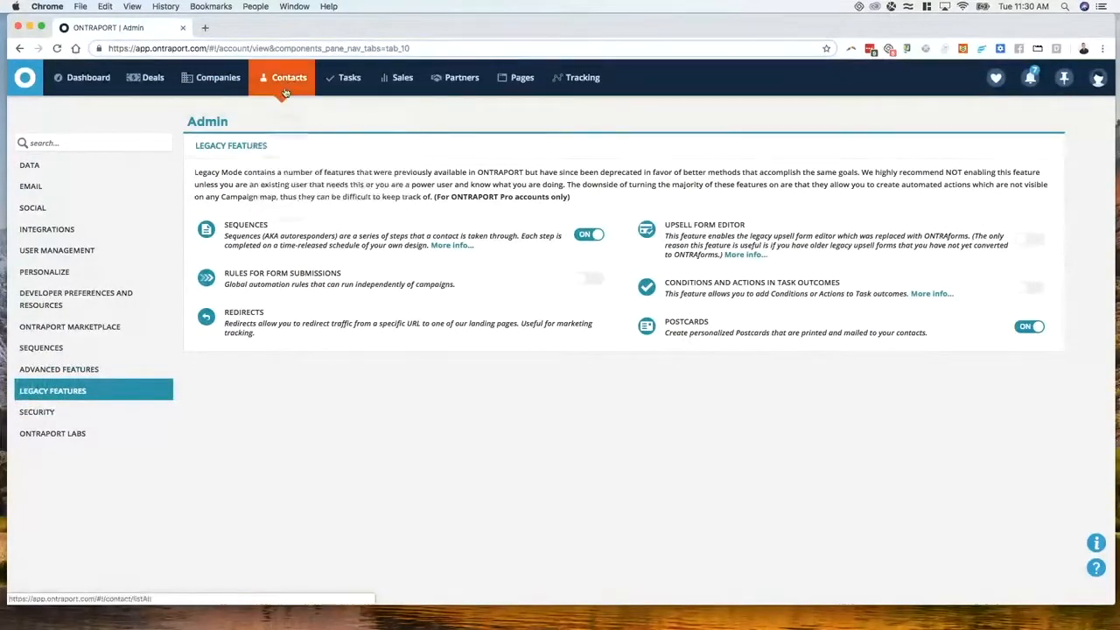
pyautogui.click(284, 138)
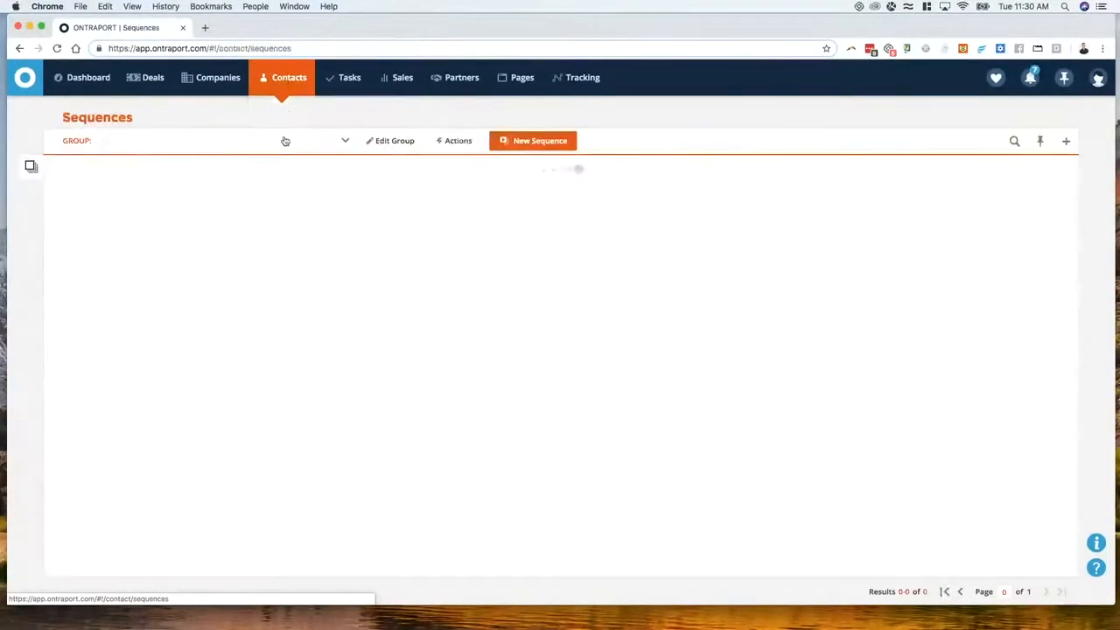
pyautogui.moveTo(285, 81)
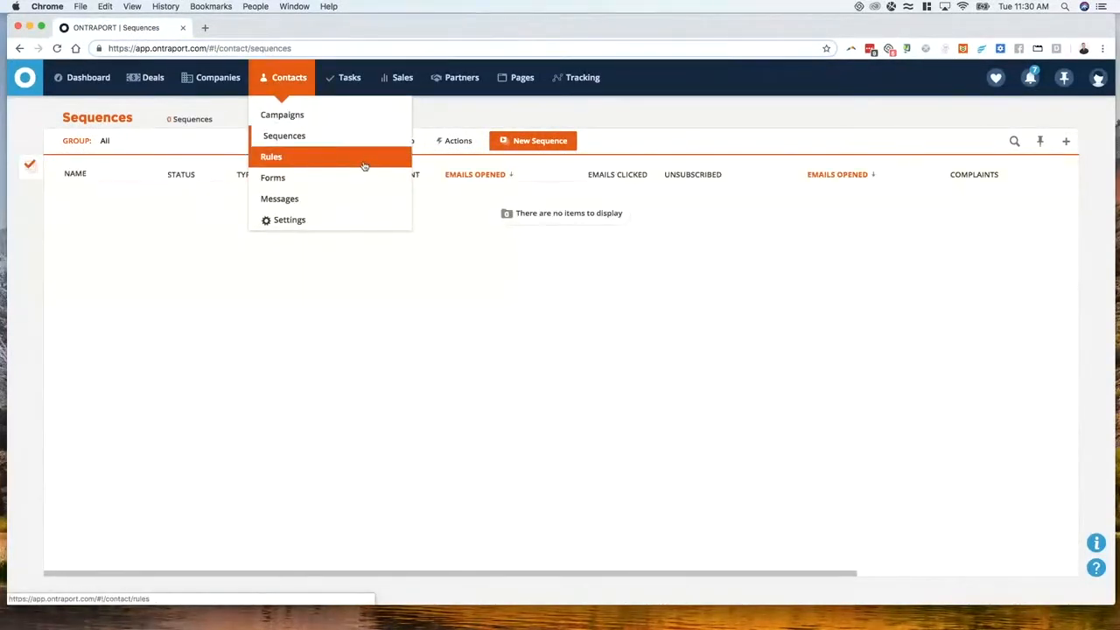
pyautogui.click(551, 143)
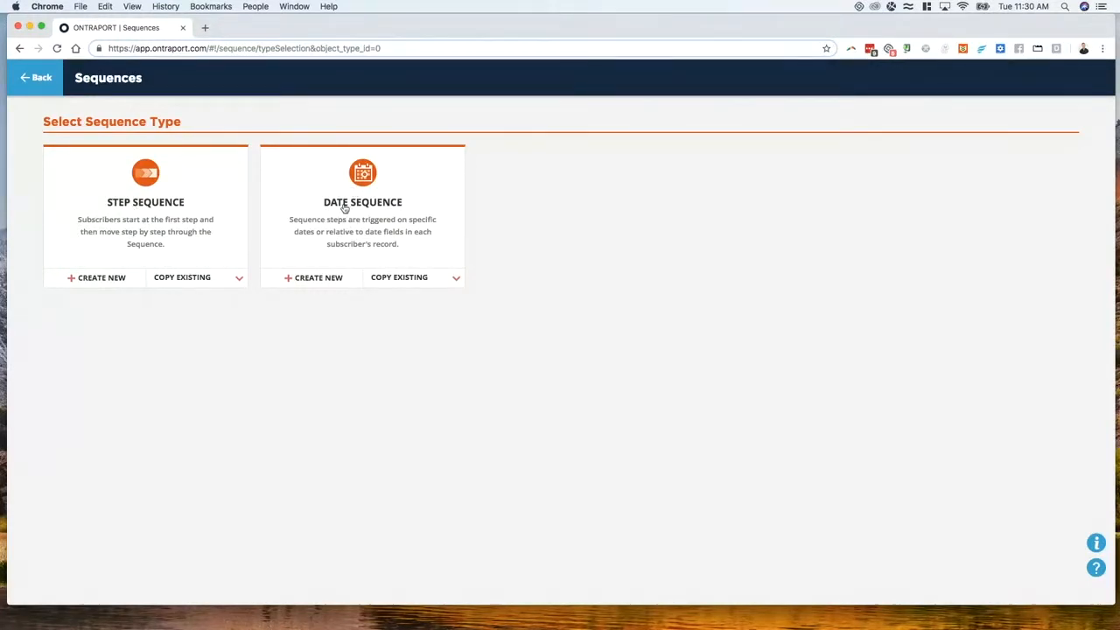
pyautogui.click(343, 207)
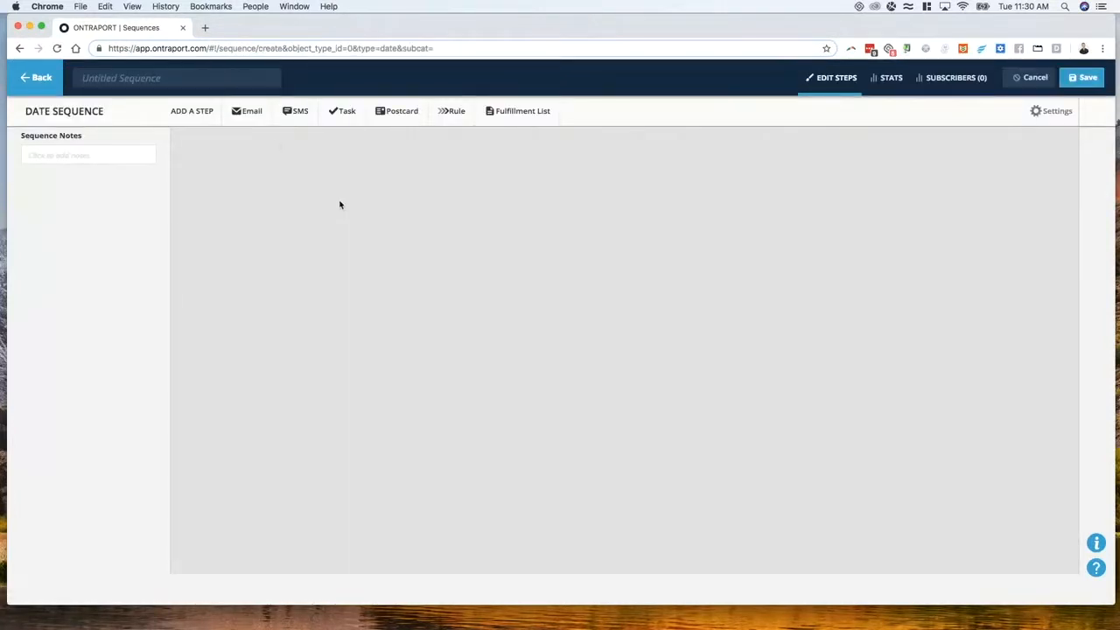
# Step: Add an email step on the specific date 1/23/2019 that uses the first saved email message
pyautogui.click(251, 111)
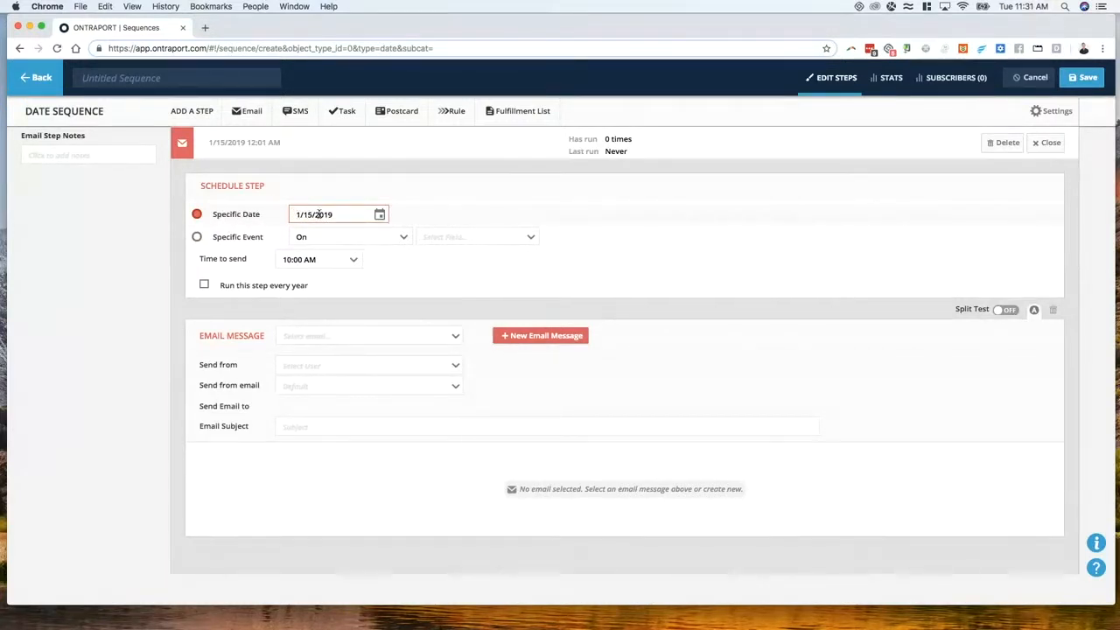
pyautogui.click(320, 214)
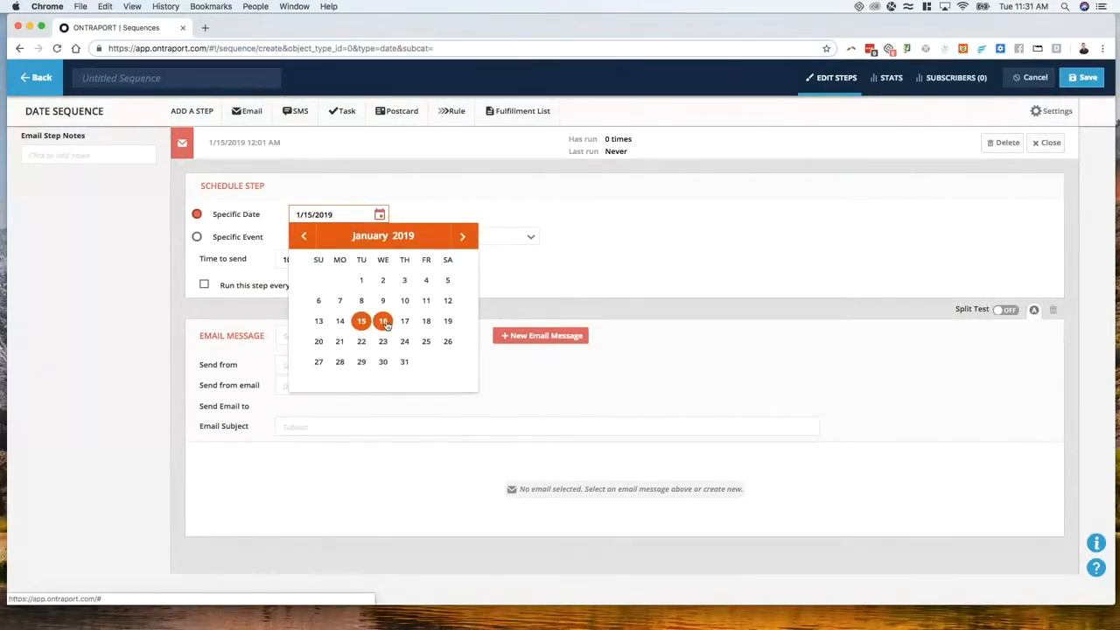
pyautogui.click(385, 323)
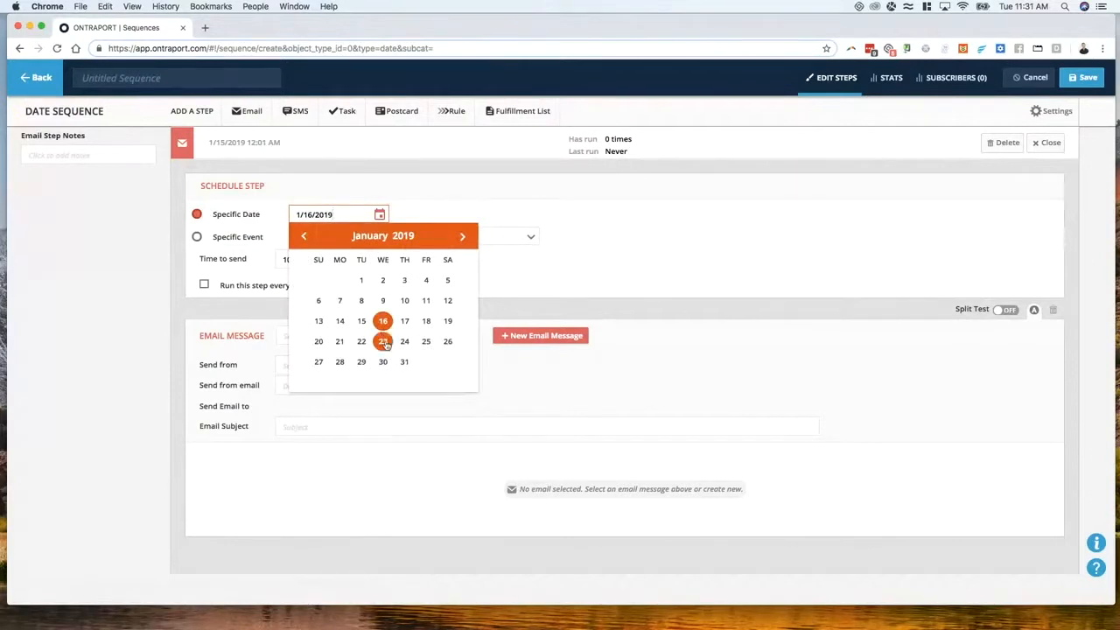
pyautogui.click(384, 342)
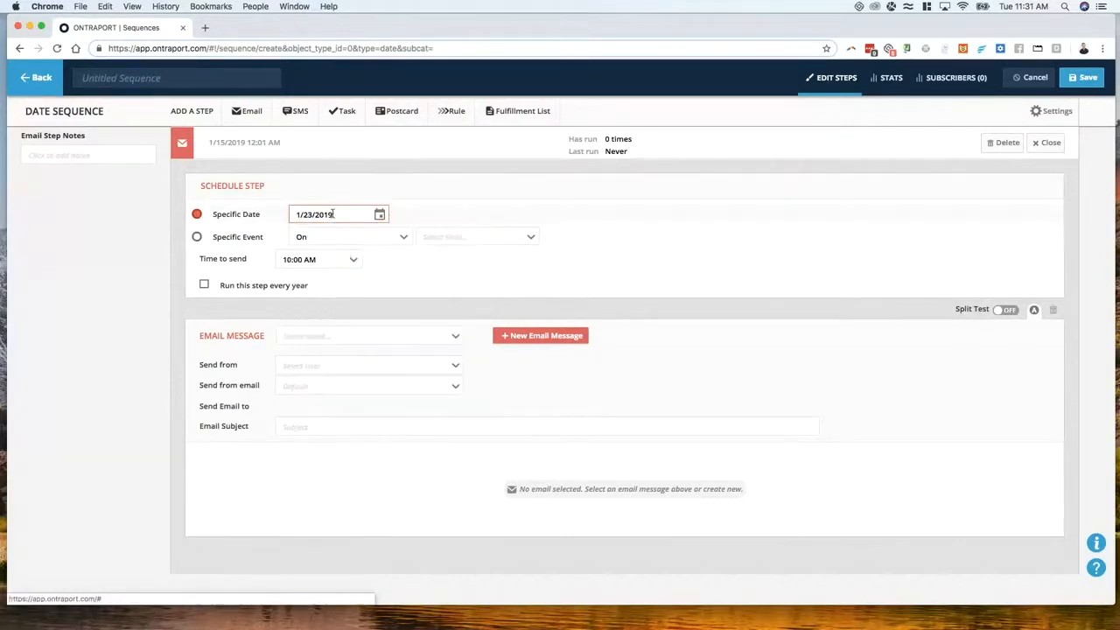
pyautogui.click(317, 336)
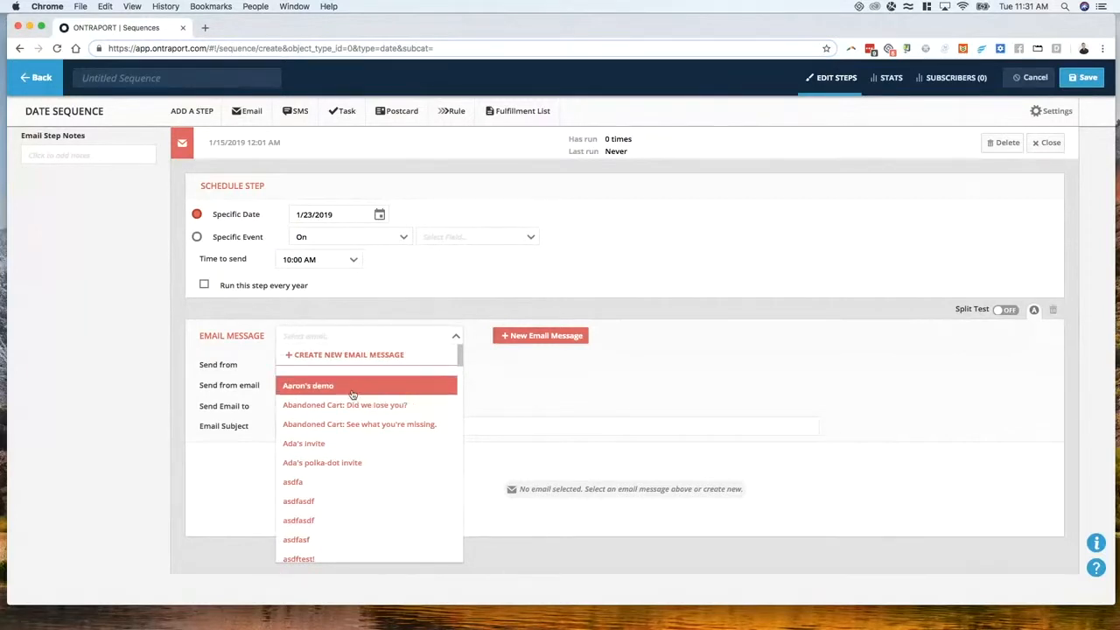
pyautogui.click(352, 394)
# Step: Name the sequence "Newsletter sequence." and discard it without saving
pyautogui.click(166, 77)
pyautogui.write('News')
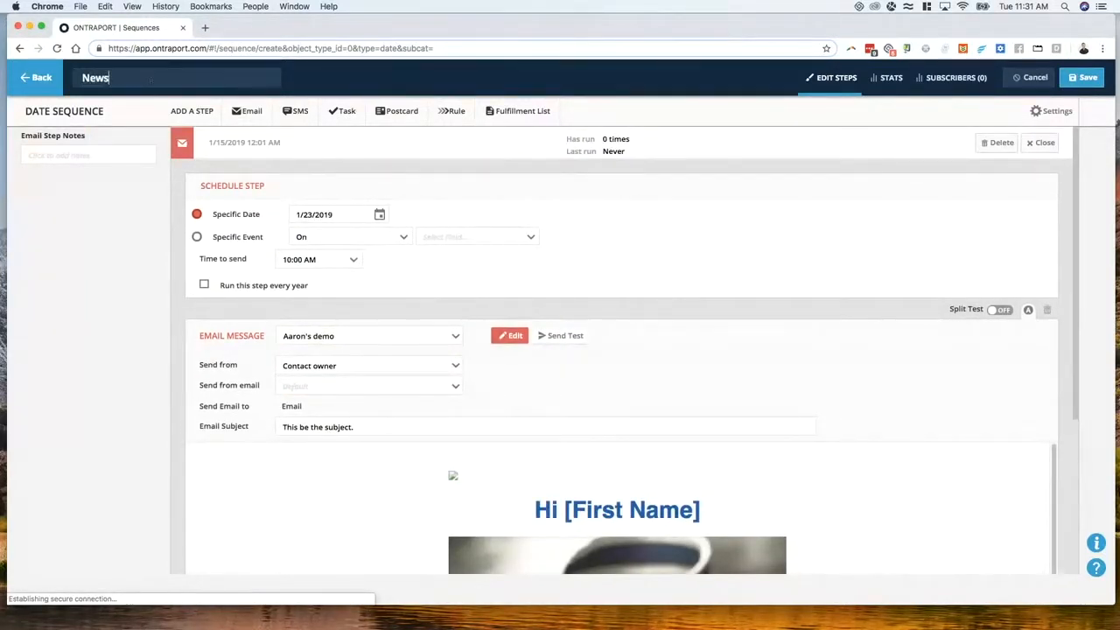
pyautogui.write('letter sequence.')
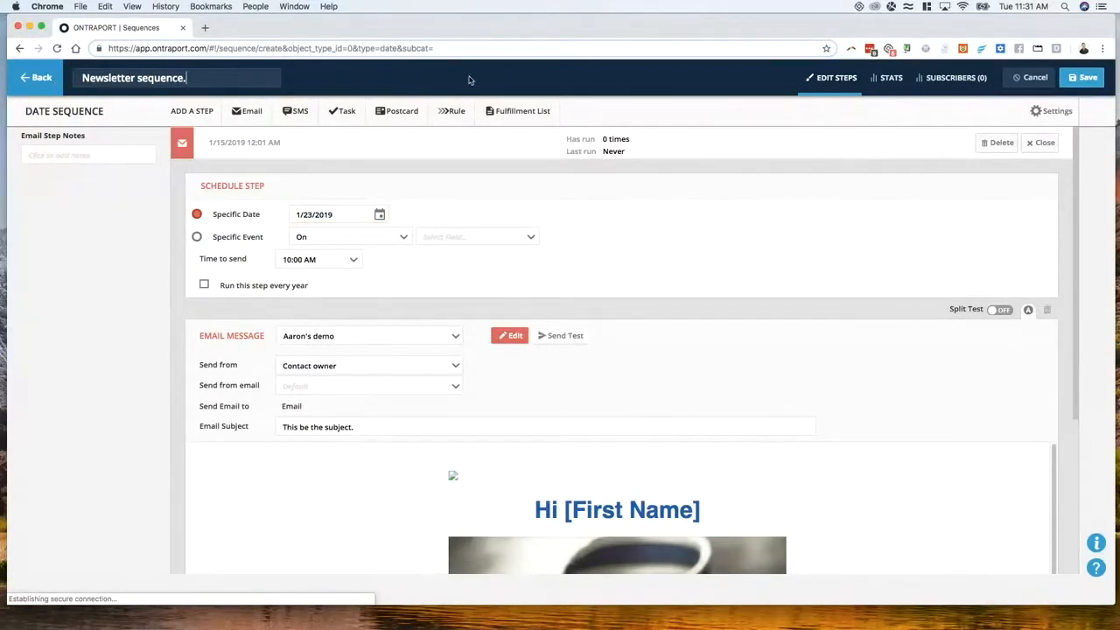
pyautogui.click(1029, 77)
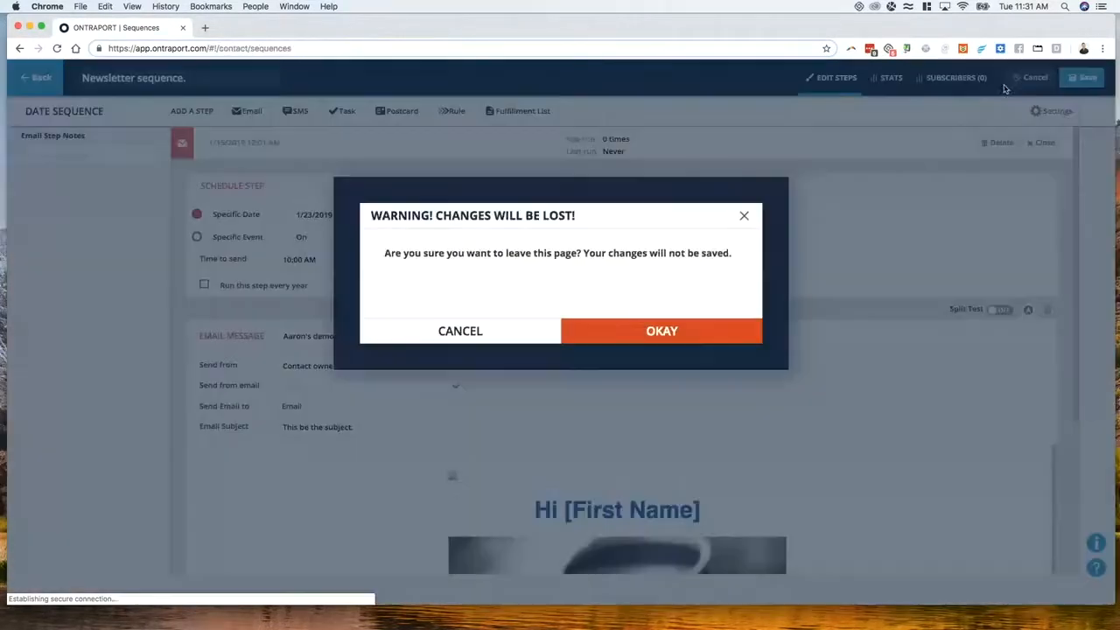
pyautogui.click(661, 332)
# Step: Search the administration settings for "seq" to turn off the Sequences legacy feature, then search them for "email"
pyautogui.moveTo(295, 87)
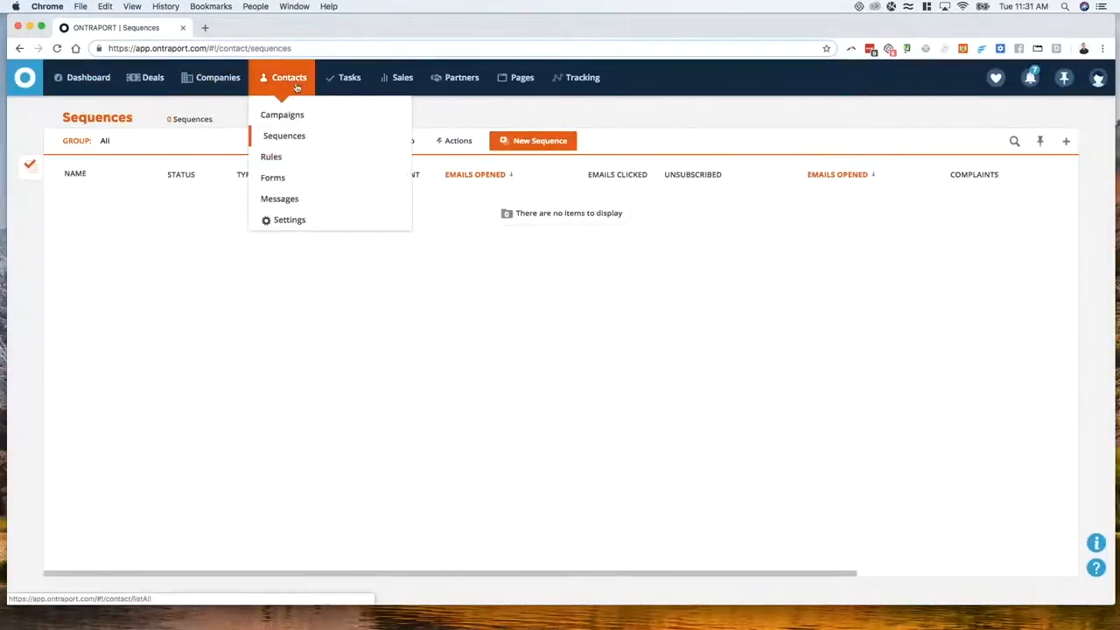
pyautogui.moveTo(1098, 81)
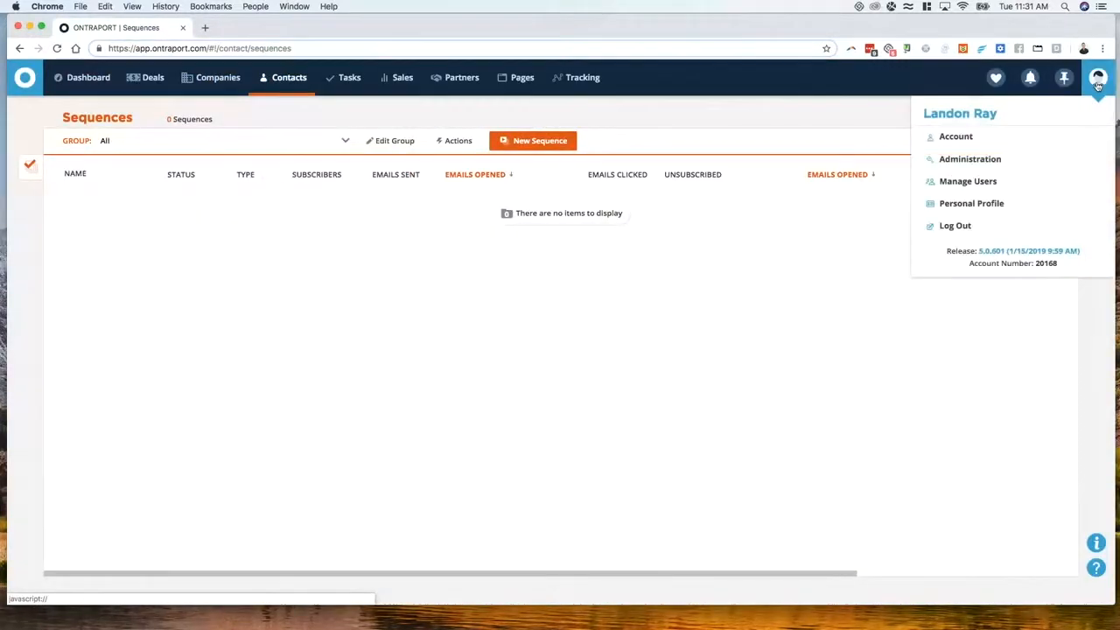
pyautogui.click(1063, 161)
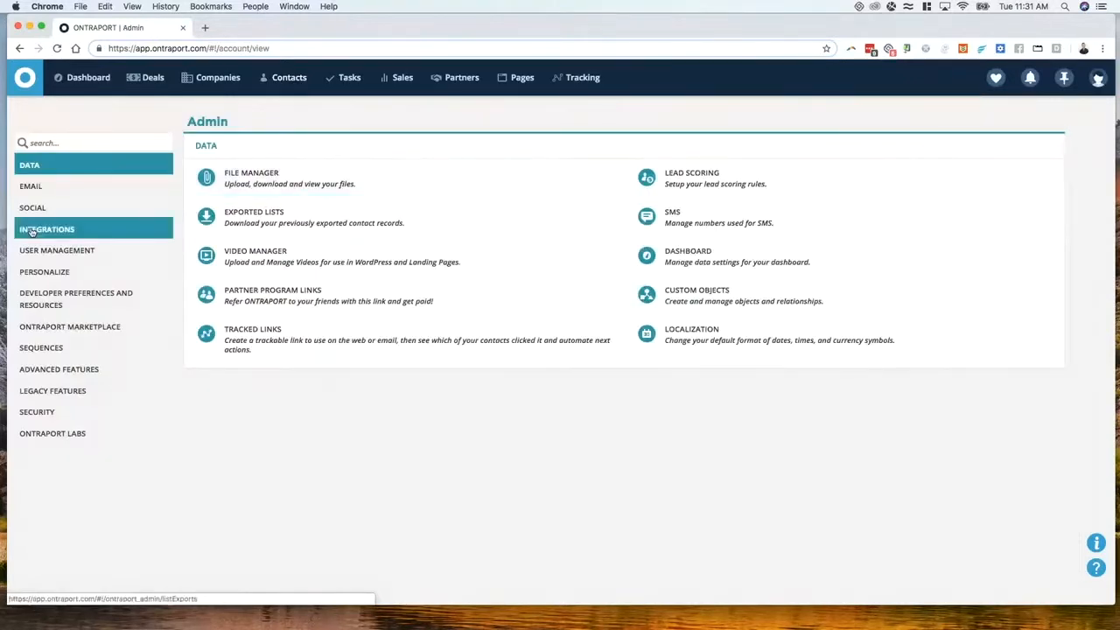
pyautogui.click(112, 145)
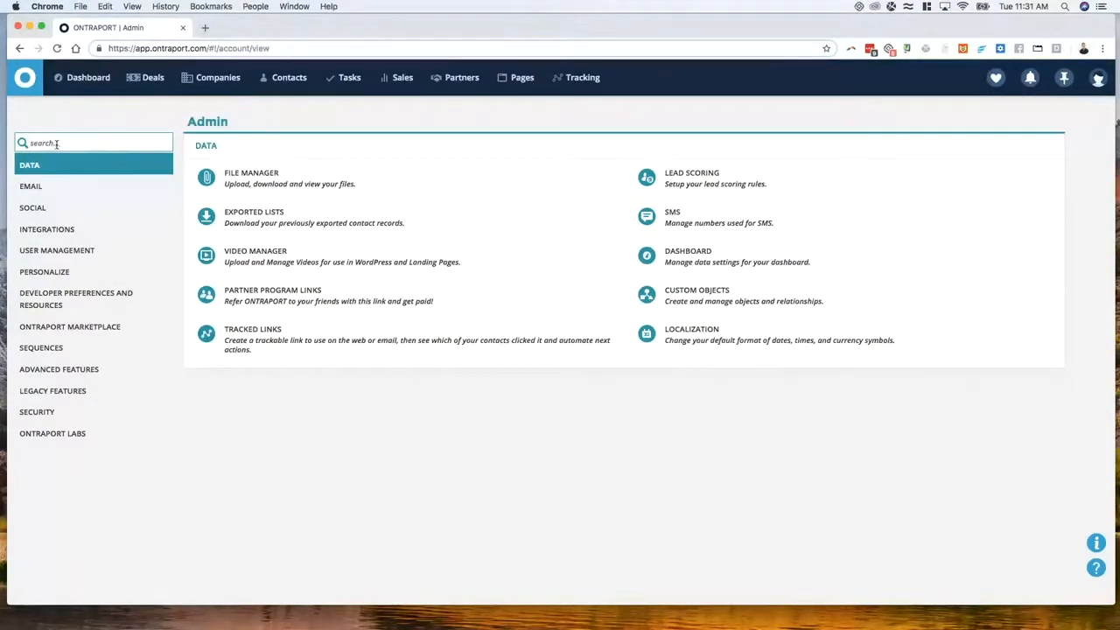
pyautogui.write('seq')
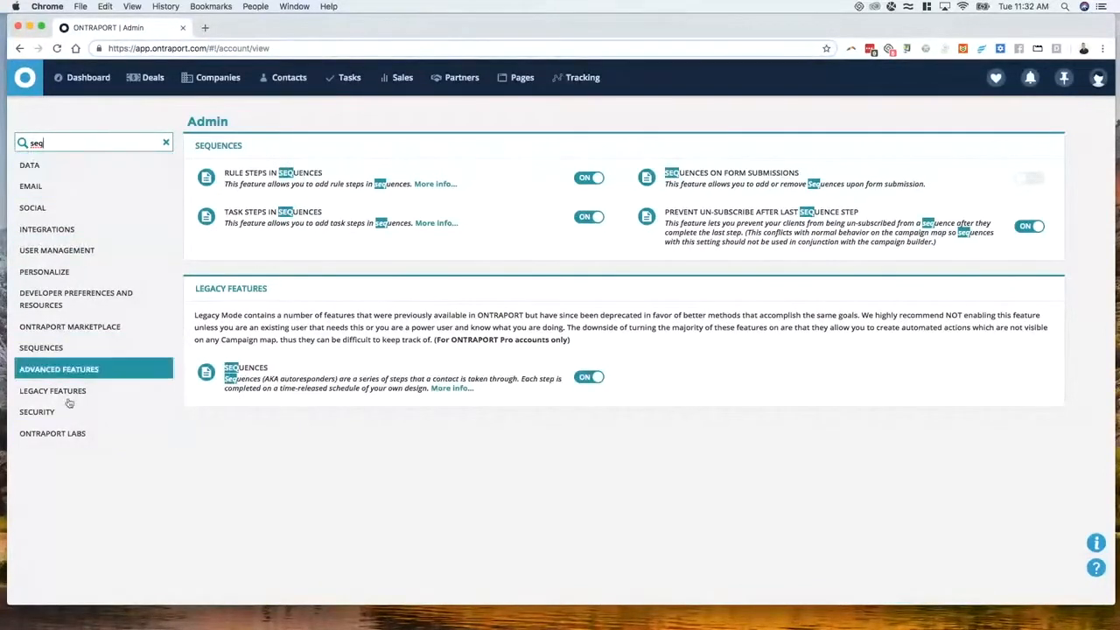
pyautogui.click(594, 377)
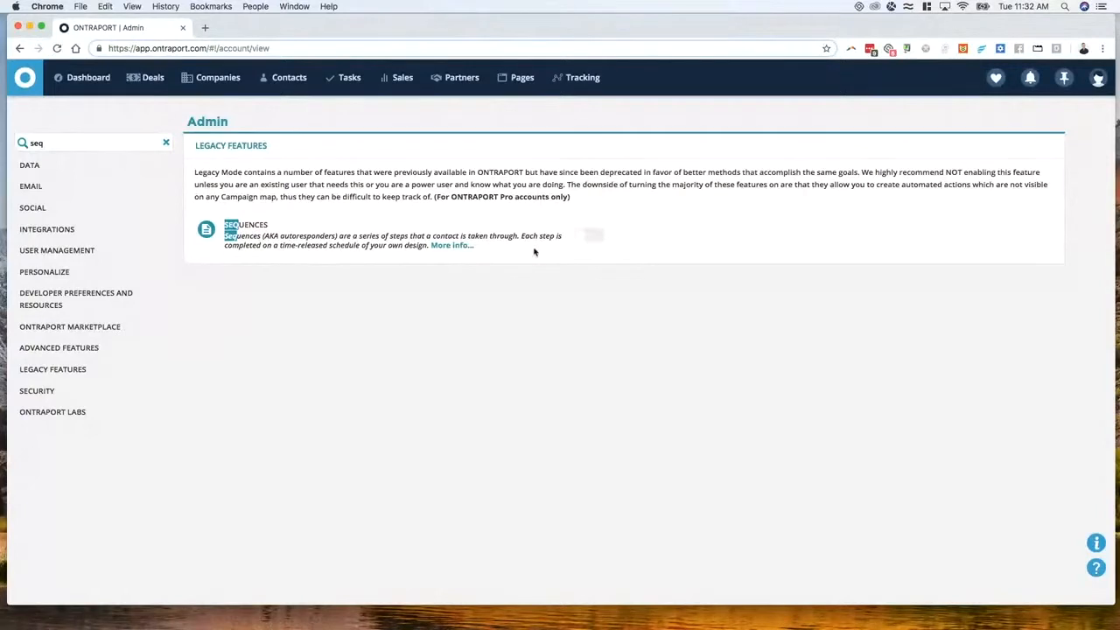
pyautogui.doubleClick(119, 144)
pyautogui.write('email')
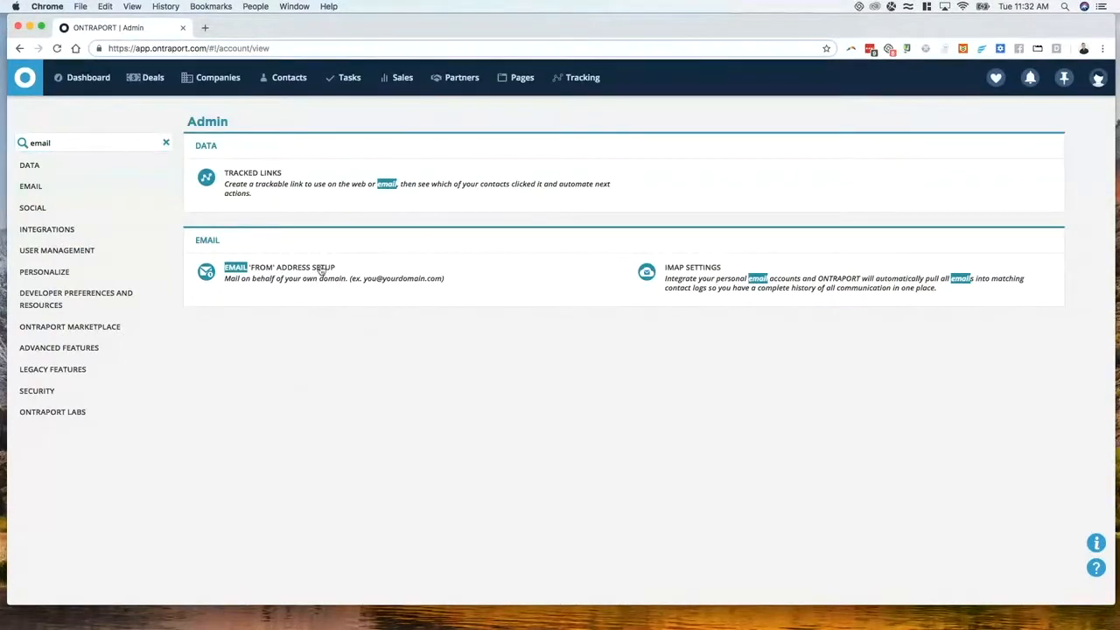
# Step: Open the contact campaigns and create a new campaign from scratch
pyautogui.moveTo(291, 89)
pyautogui.click(290, 115)
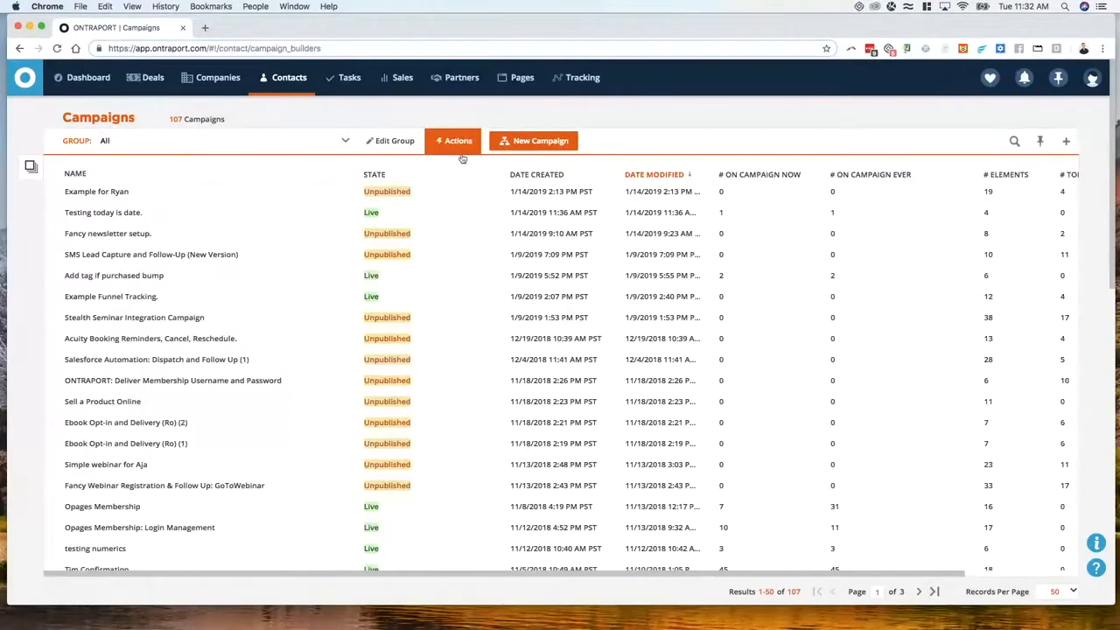
pyautogui.click(510, 147)
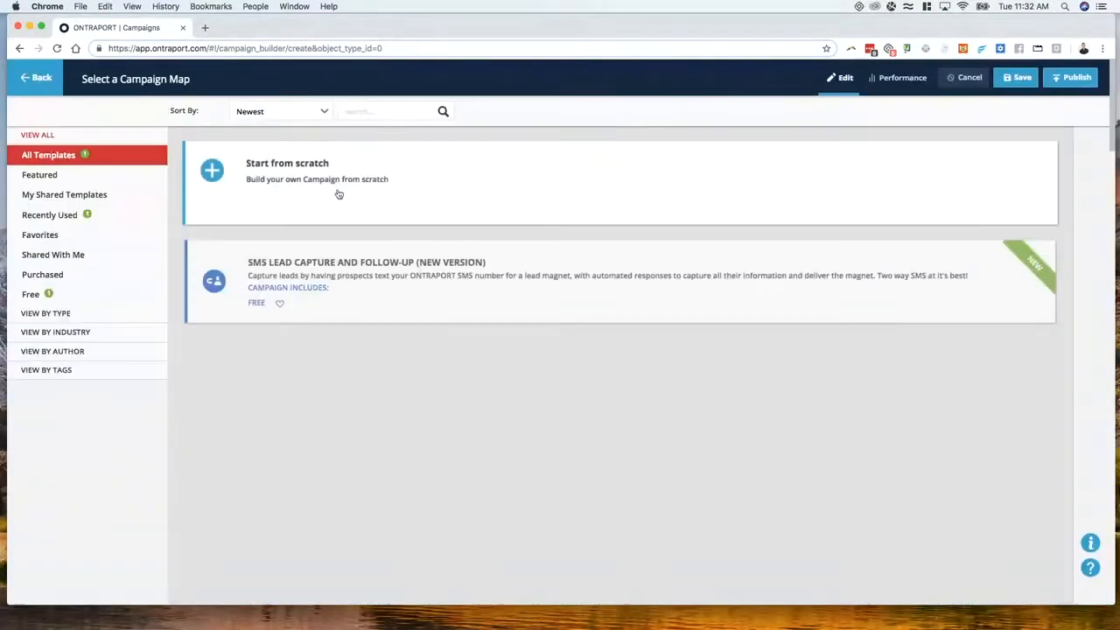
pyautogui.click(354, 185)
# Step: Add a Send an Email element after Added to Campaign and insert a Wait element between the two
pyautogui.moveTo(569, 240); pyautogui.dragTo(459, 259)
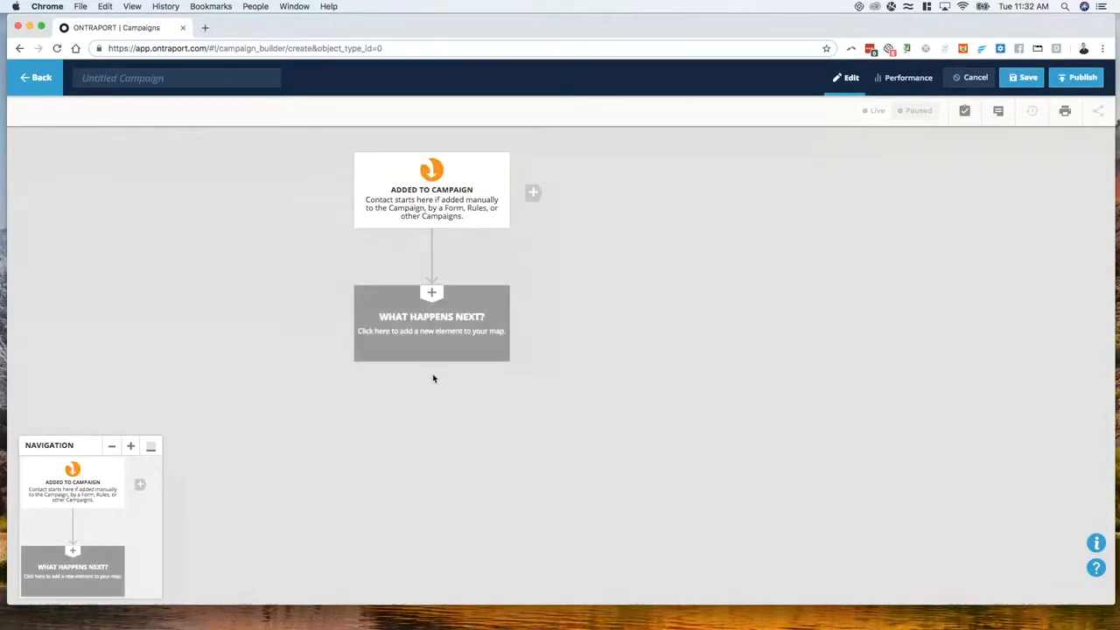
pyautogui.click(448, 322)
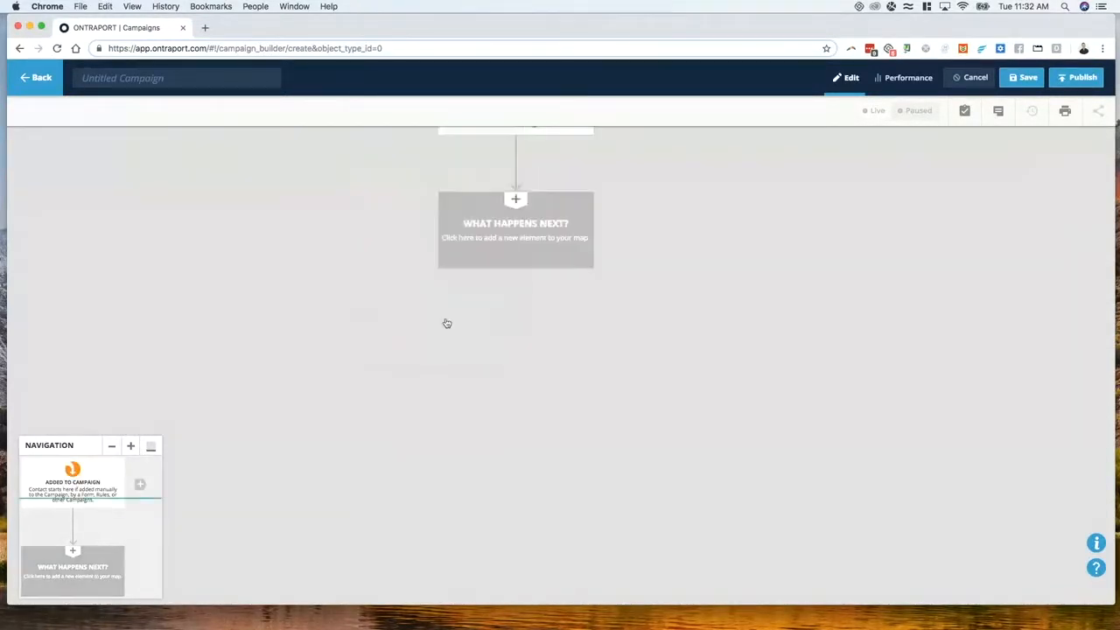
pyautogui.click(416, 358)
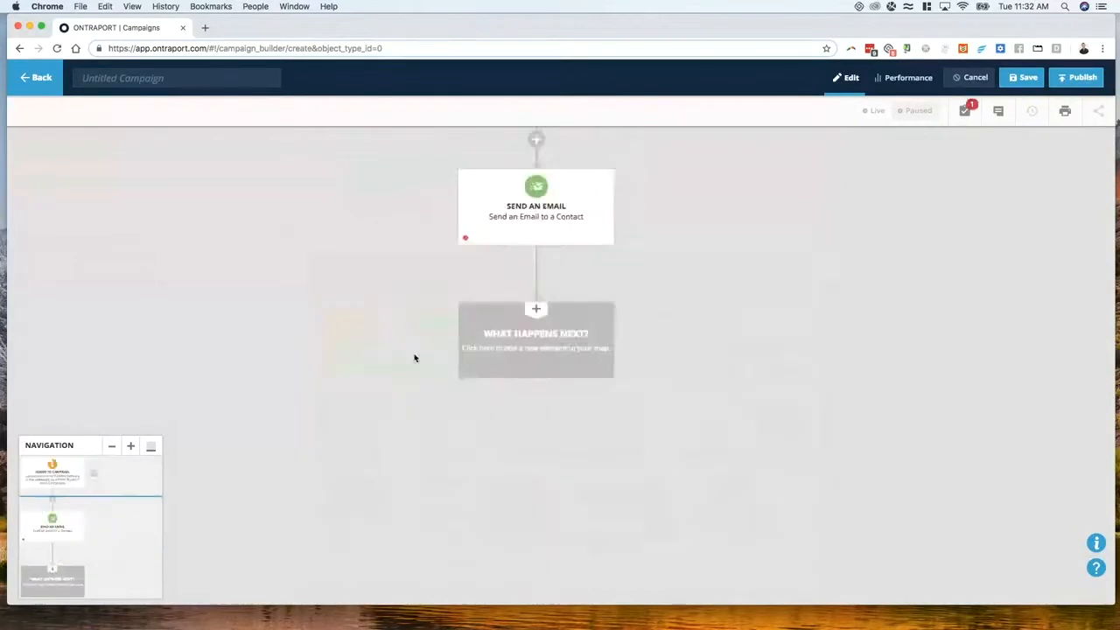
pyautogui.click(431, 255)
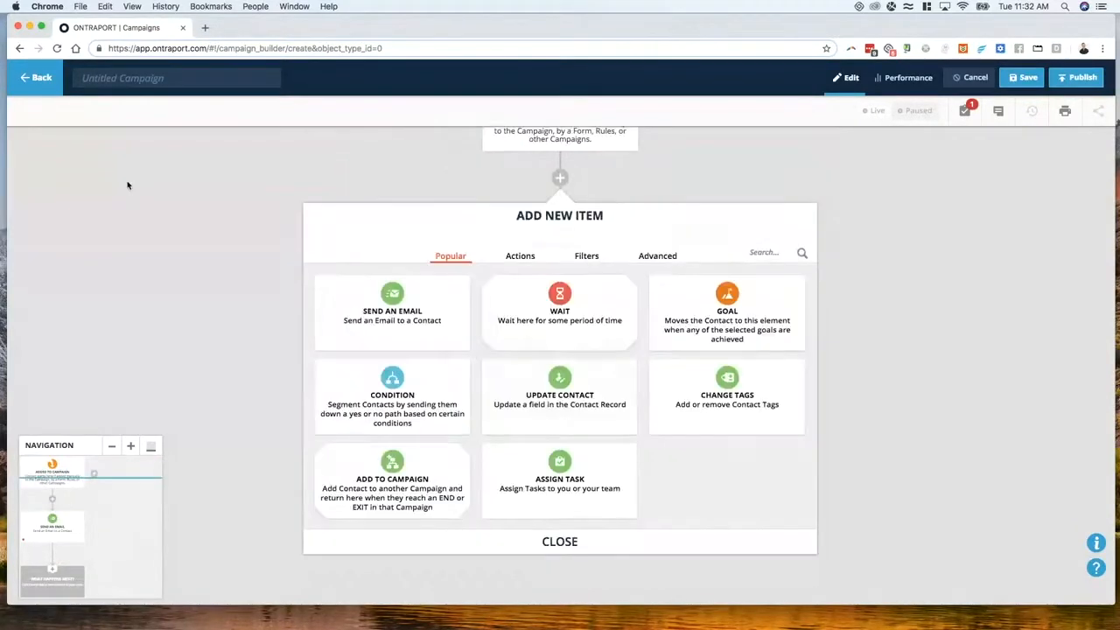
pyautogui.click(490, 298)
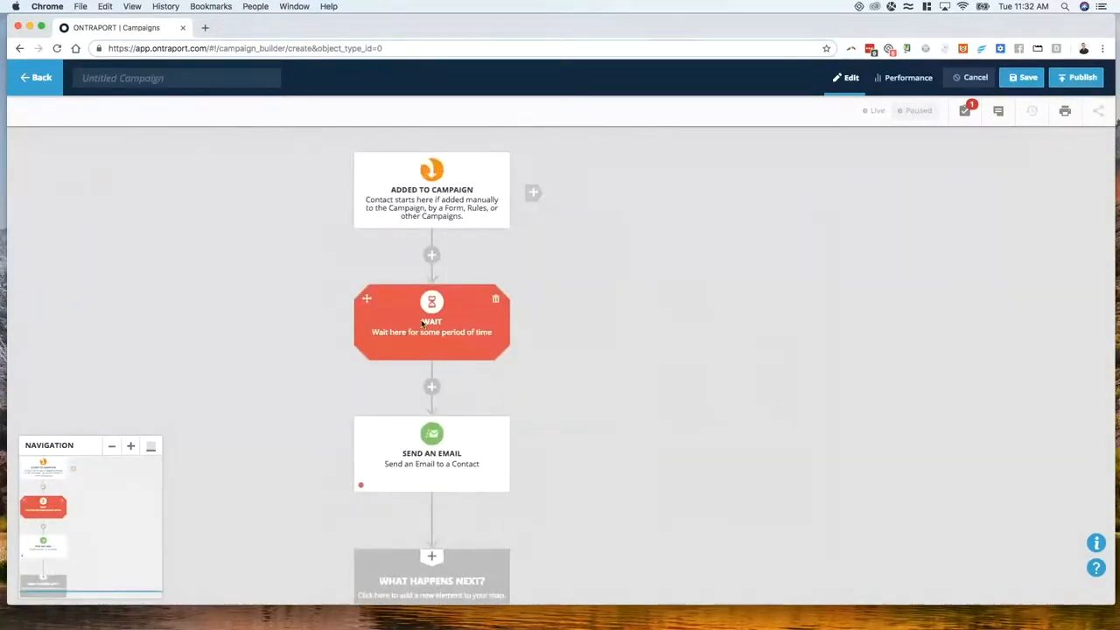
# Step: Set the Wait element to hold until the specific date 1/16/2019 at 10:00 AM in my timezone
pyautogui.click(457, 306)
pyautogui.click(57, 172)
pyautogui.click(77, 210)
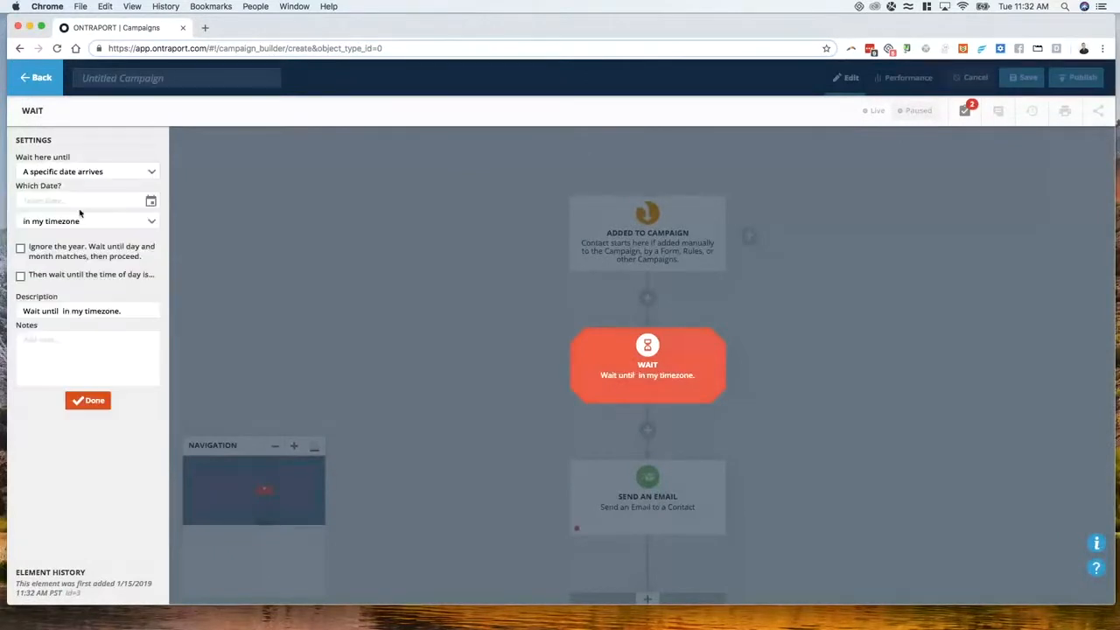
pyautogui.click(60, 202)
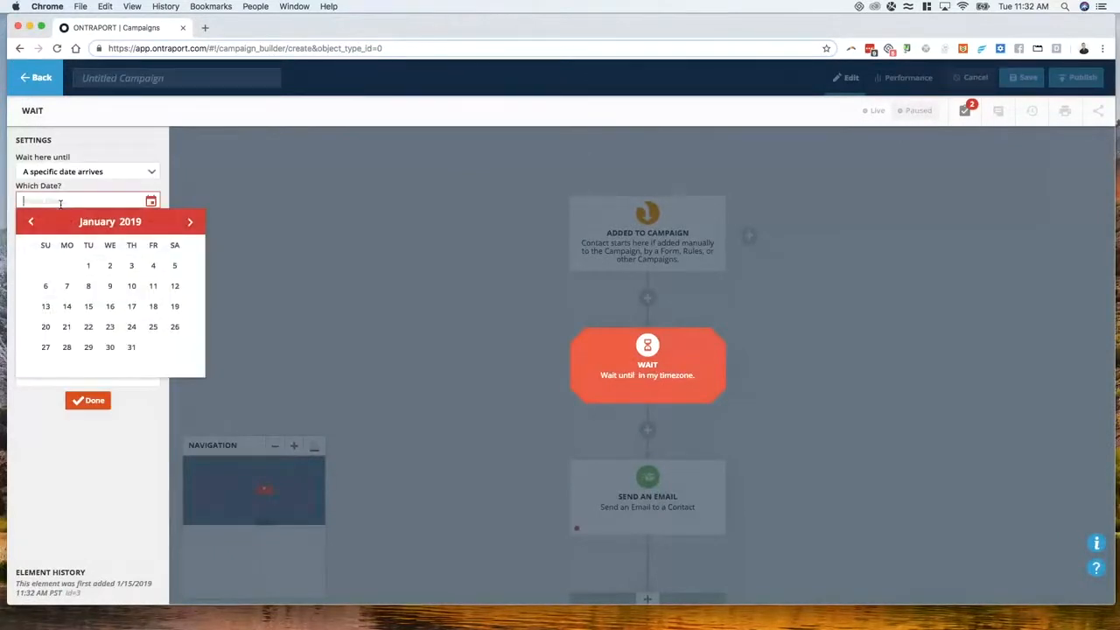
pyautogui.click(109, 306)
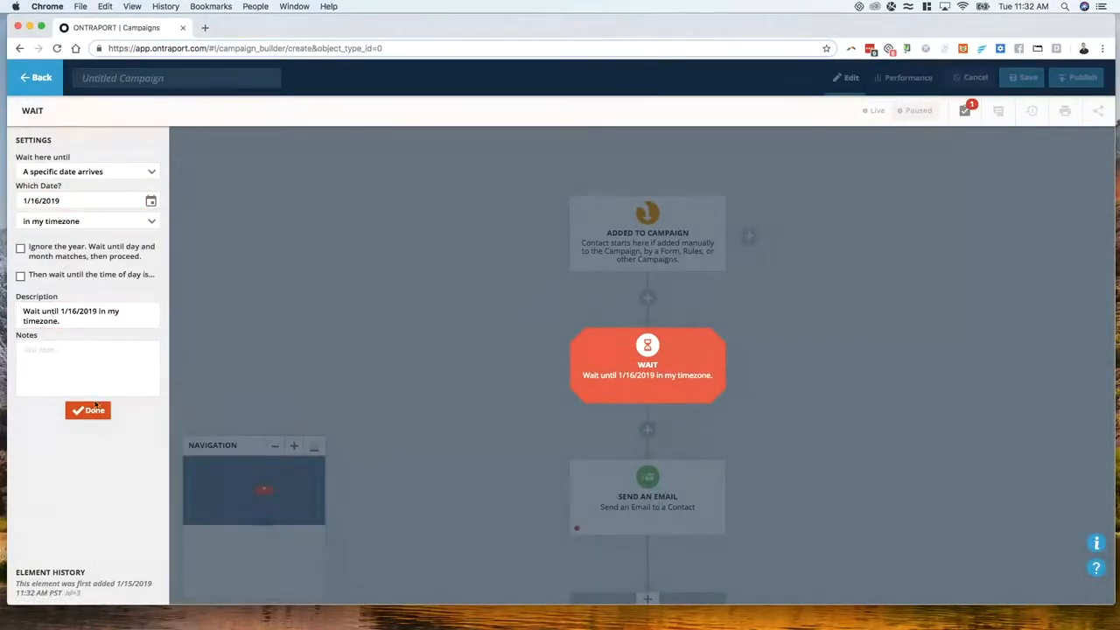
pyautogui.click(20, 277)
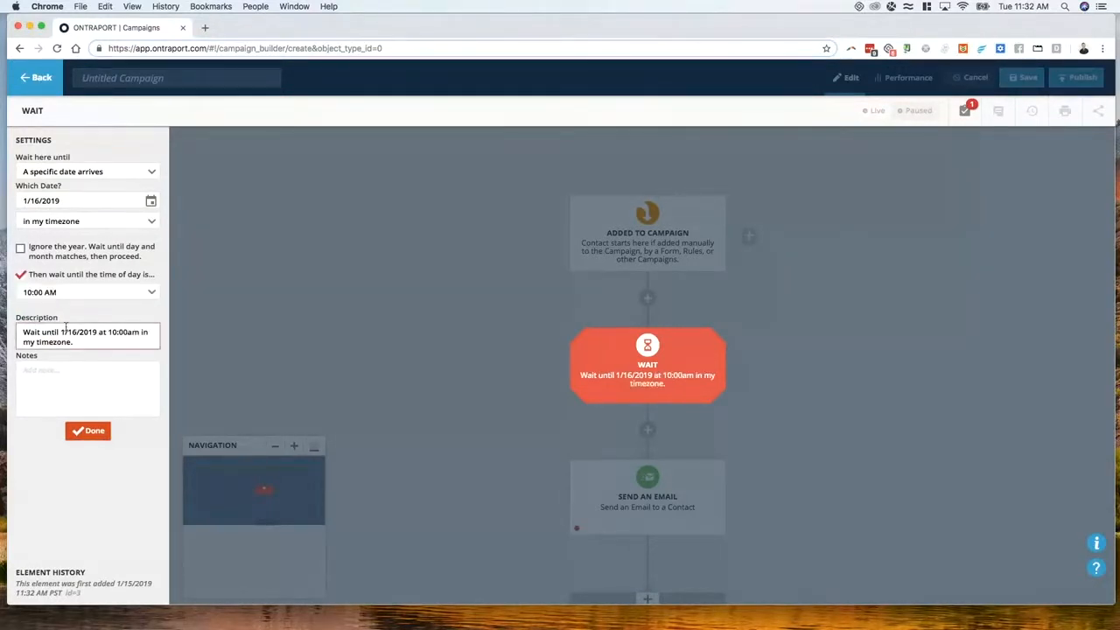
pyautogui.click(89, 433)
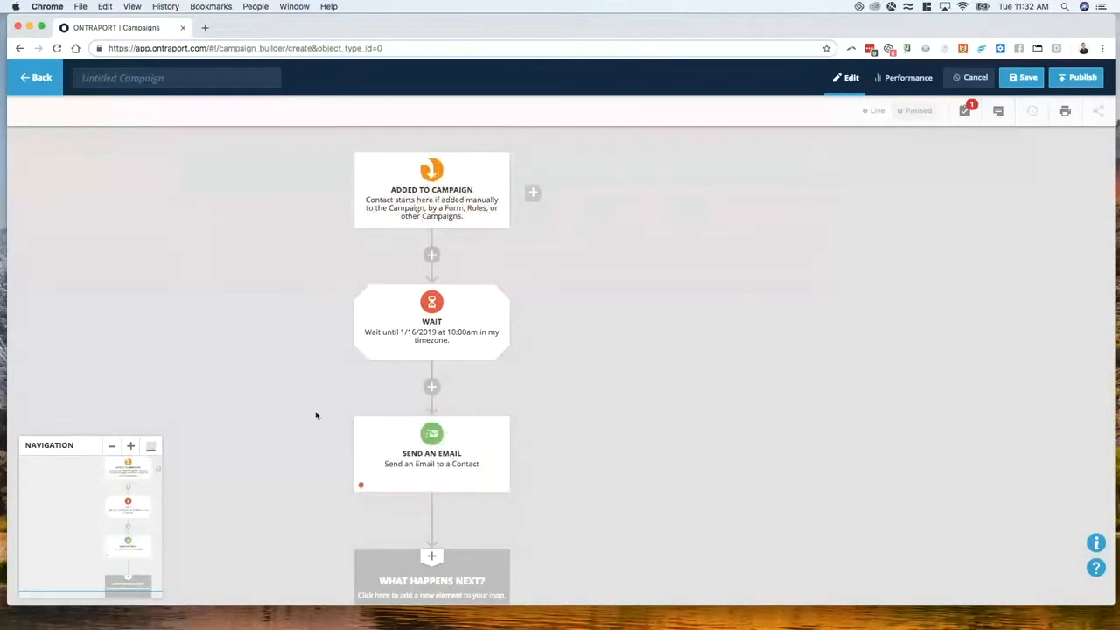
# Step: Add a second Wait element after the Send an Email element
pyautogui.moveTo(316, 412); pyautogui.dragTo(340, 311)
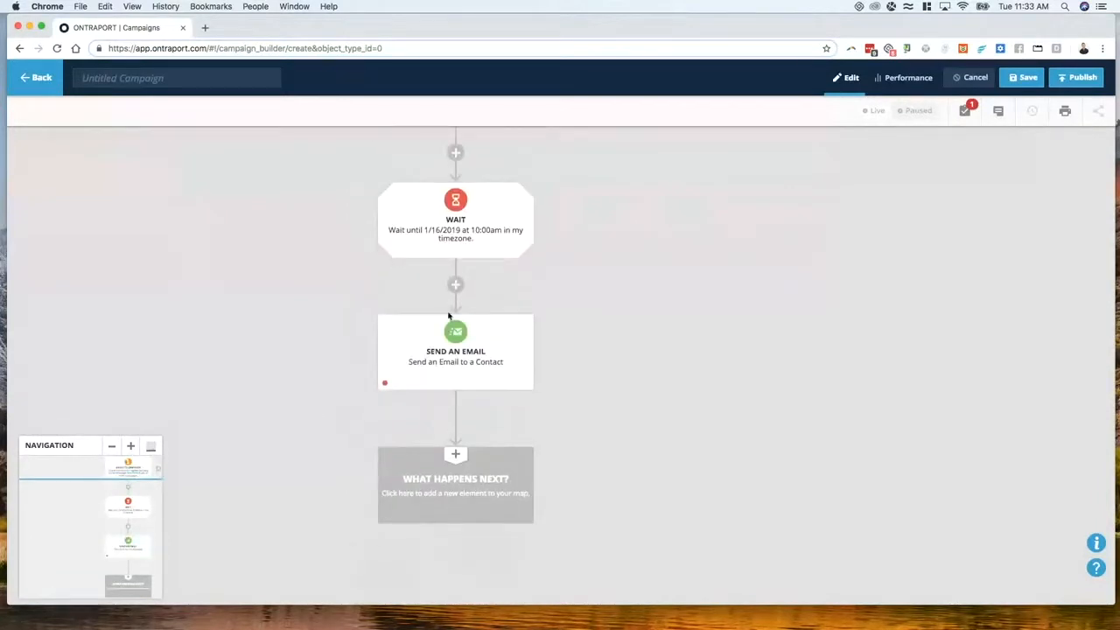
pyautogui.click(460, 470)
pyautogui.click(588, 371)
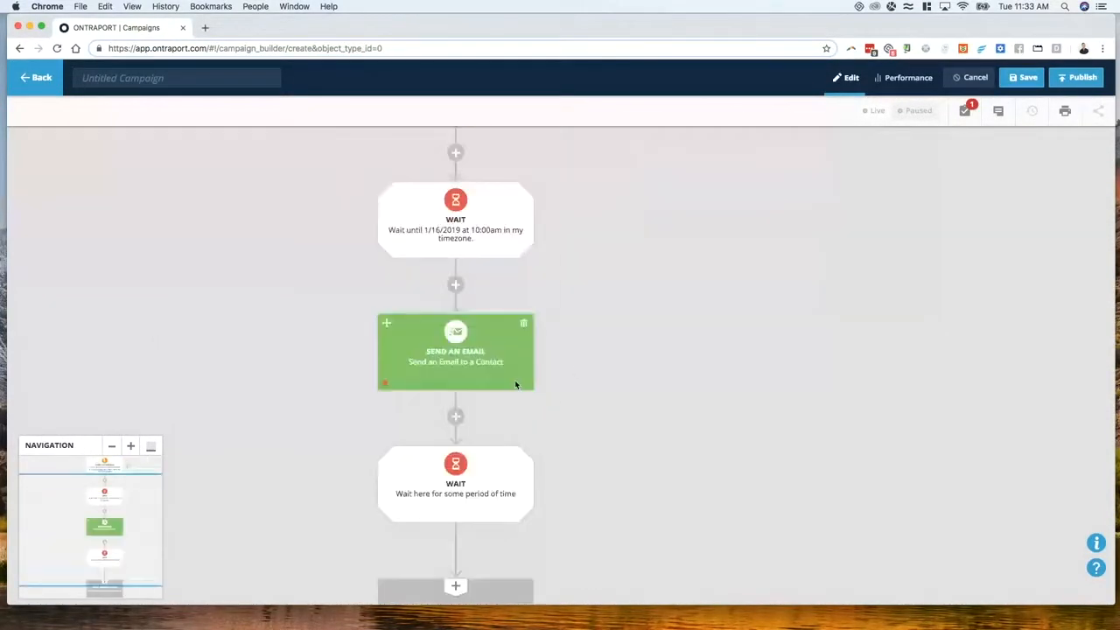
# Step: Set the second Wait to hold until 1/23/2019 at 10:00 AM in my timezone, and add a Send an Email element after it
pyautogui.moveTo(303, 447); pyautogui.dragTo(298, 322)
pyautogui.click(462, 390)
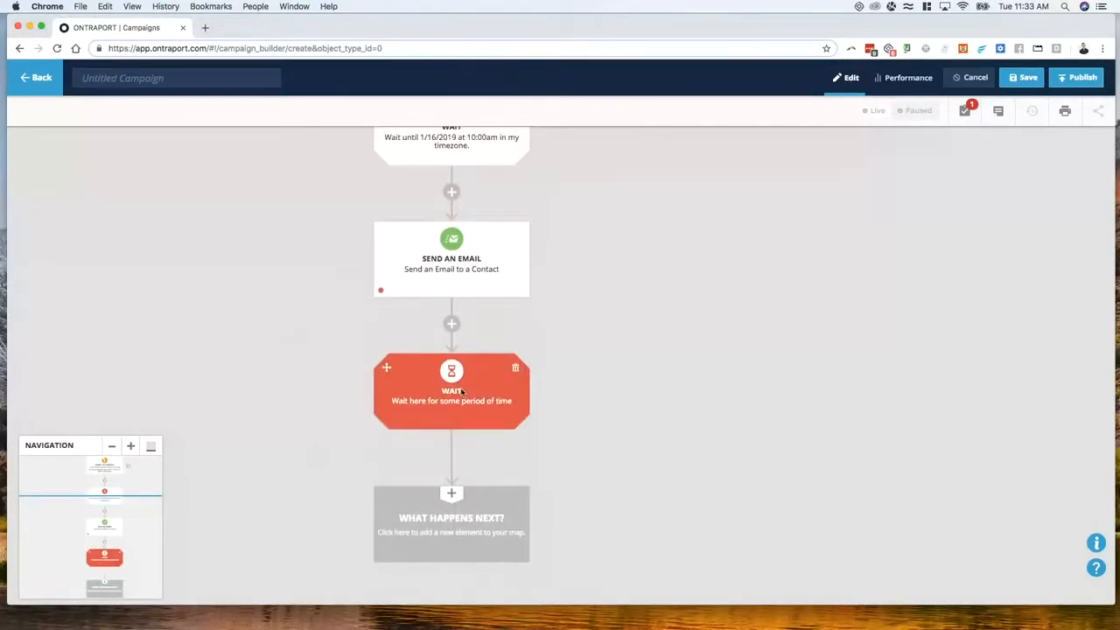
pyautogui.click(446, 411)
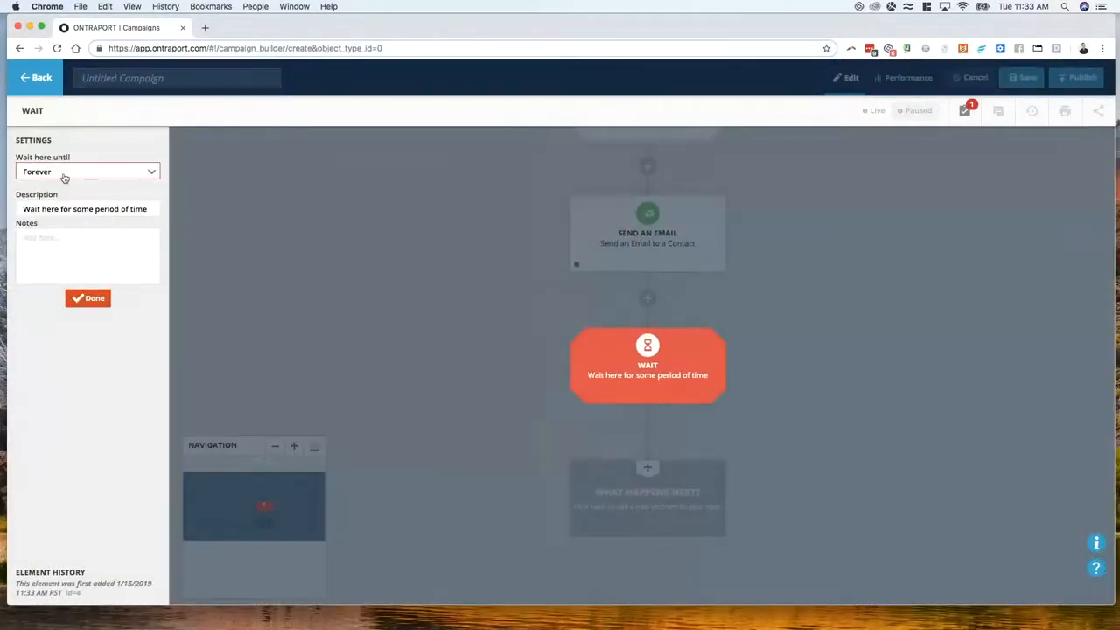
pyautogui.click(58, 174)
pyautogui.click(61, 208)
pyautogui.click(62, 201)
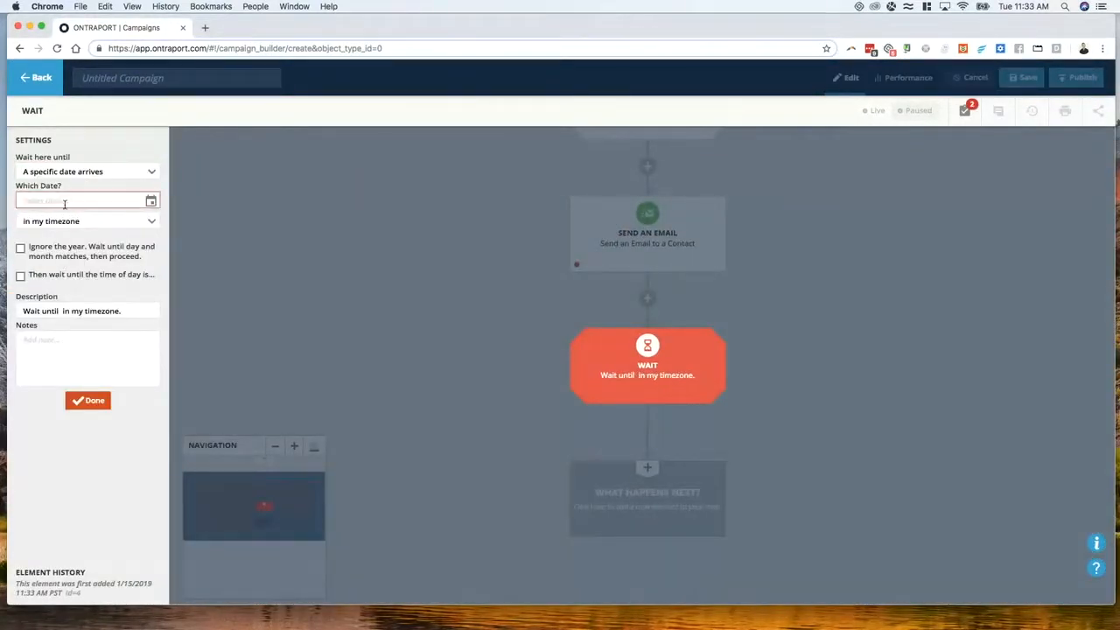
pyautogui.click(109, 326)
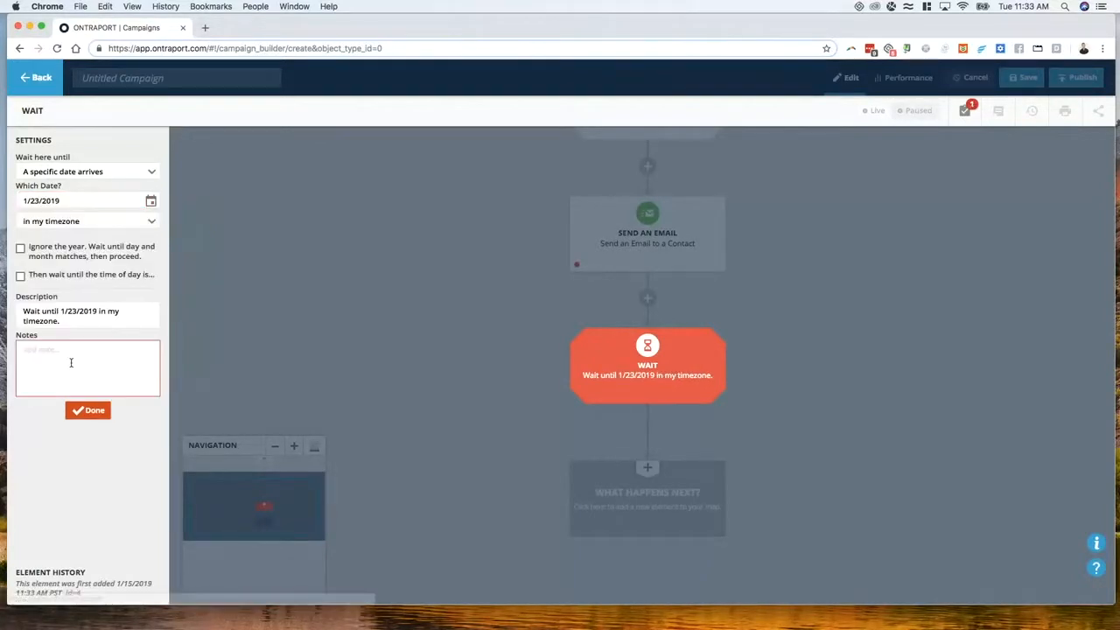
pyautogui.click(20, 277)
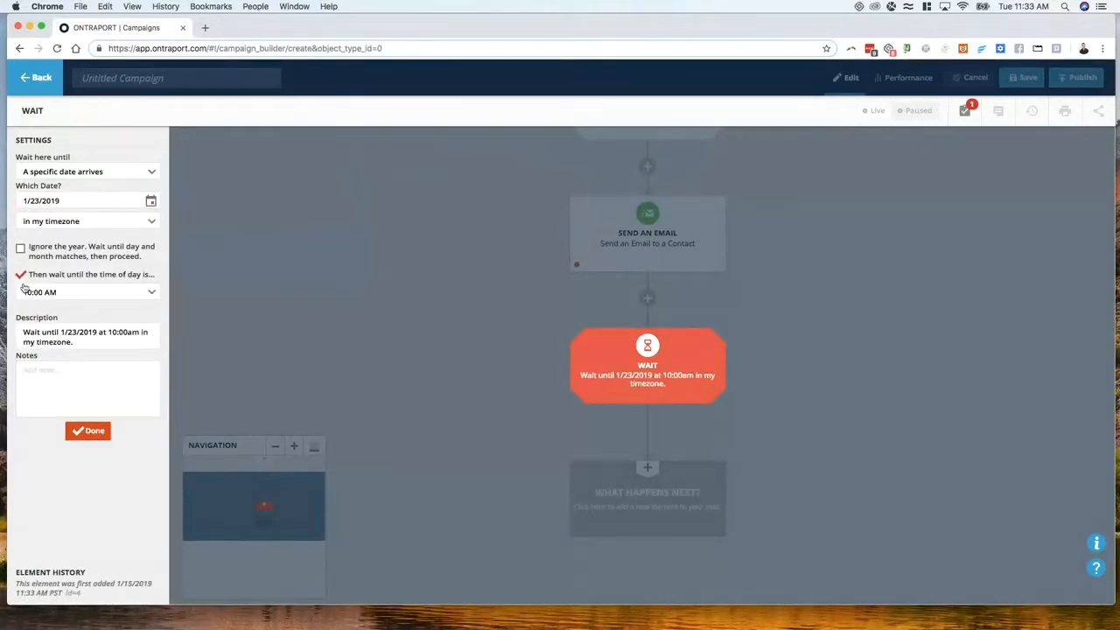
pyautogui.click(94, 431)
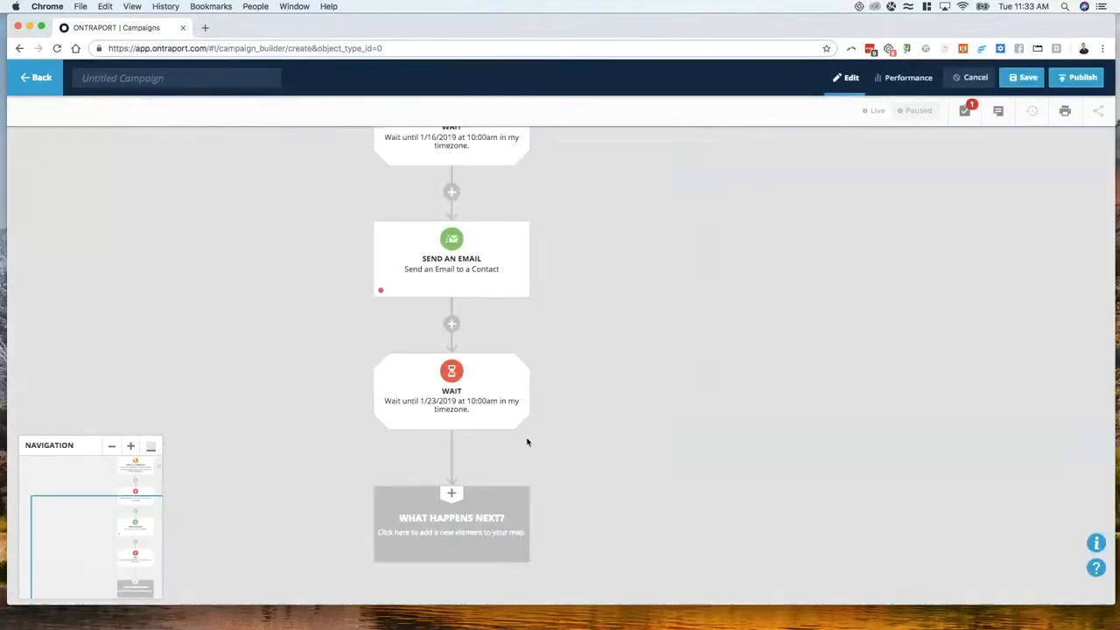
pyautogui.click(481, 506)
pyautogui.click(400, 348)
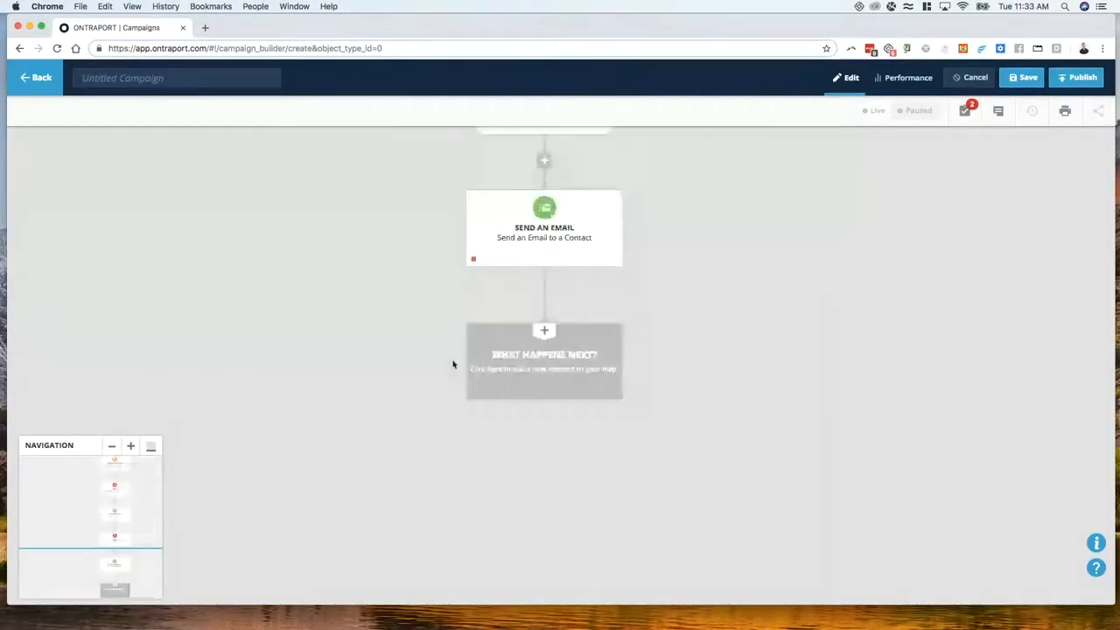
# Step: Review the order of the Wait and Send an Email elements along the whole campaign map
pyautogui.scroll(3, 592, 252)
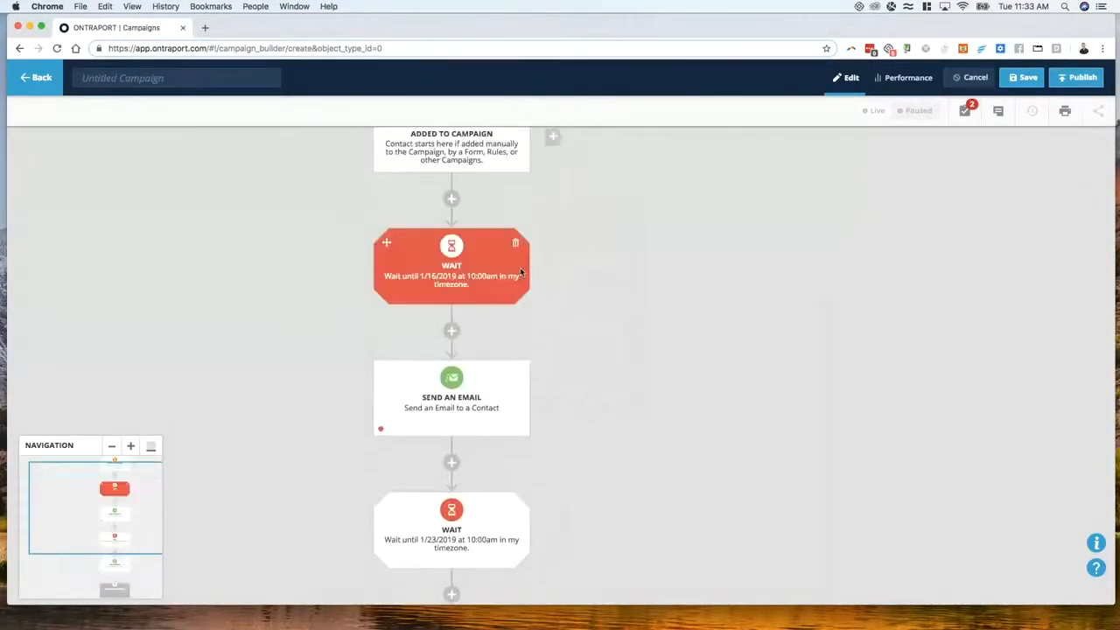
pyautogui.scroll(-1, 479, 264)
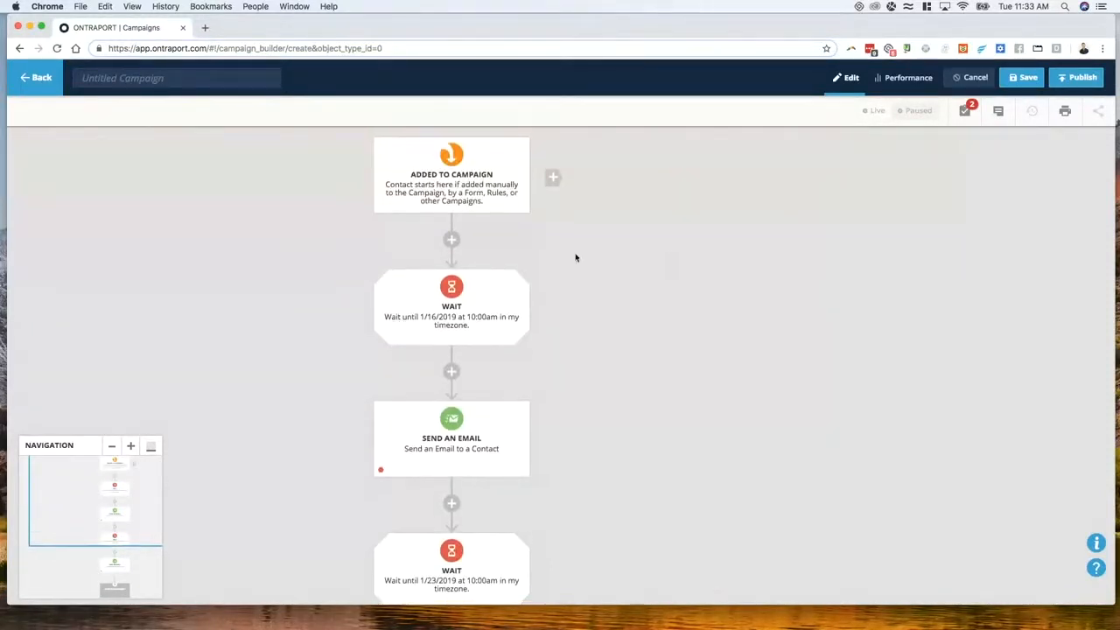
pyautogui.scroll(-1, 575, 255)
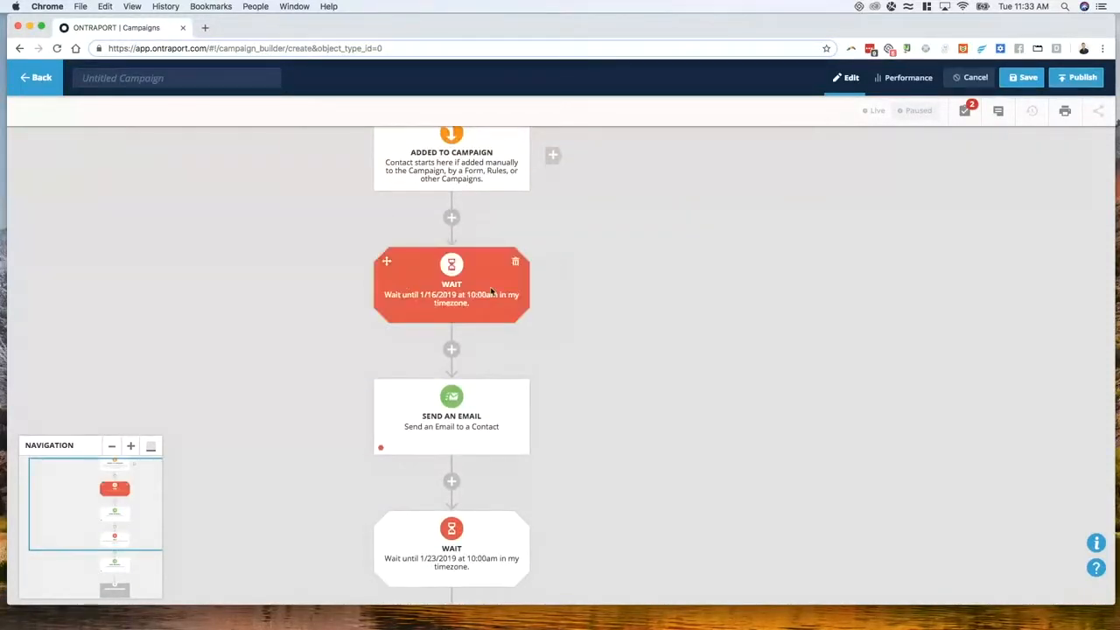
pyautogui.scroll(-1, 608, 310)
pyautogui.scroll(1, 469, 256)
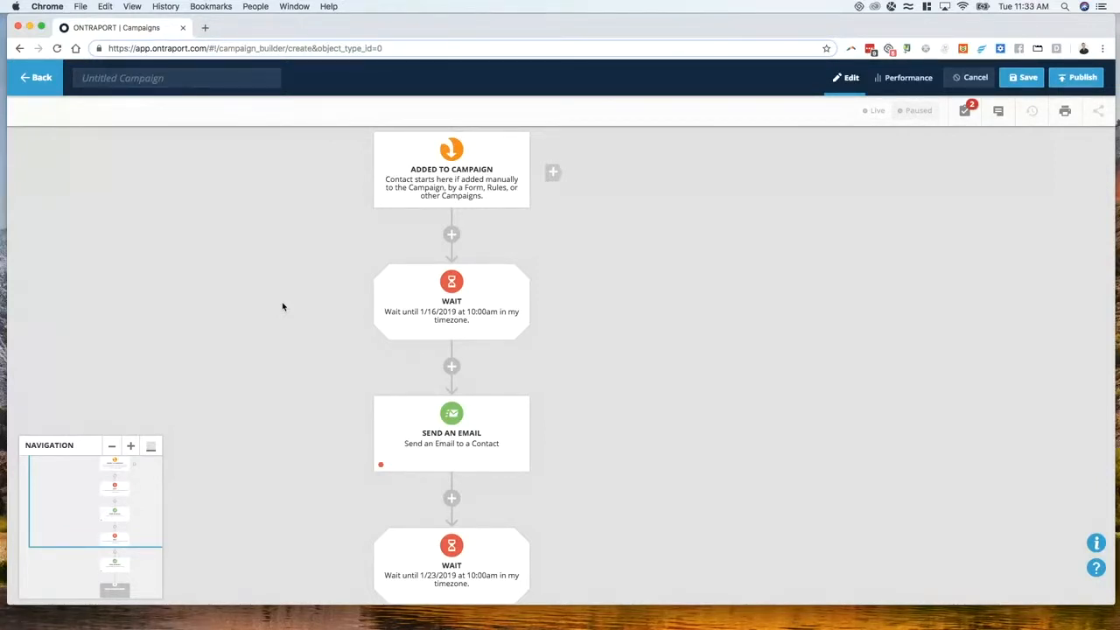
pyautogui.scroll(-10, 300, 302)
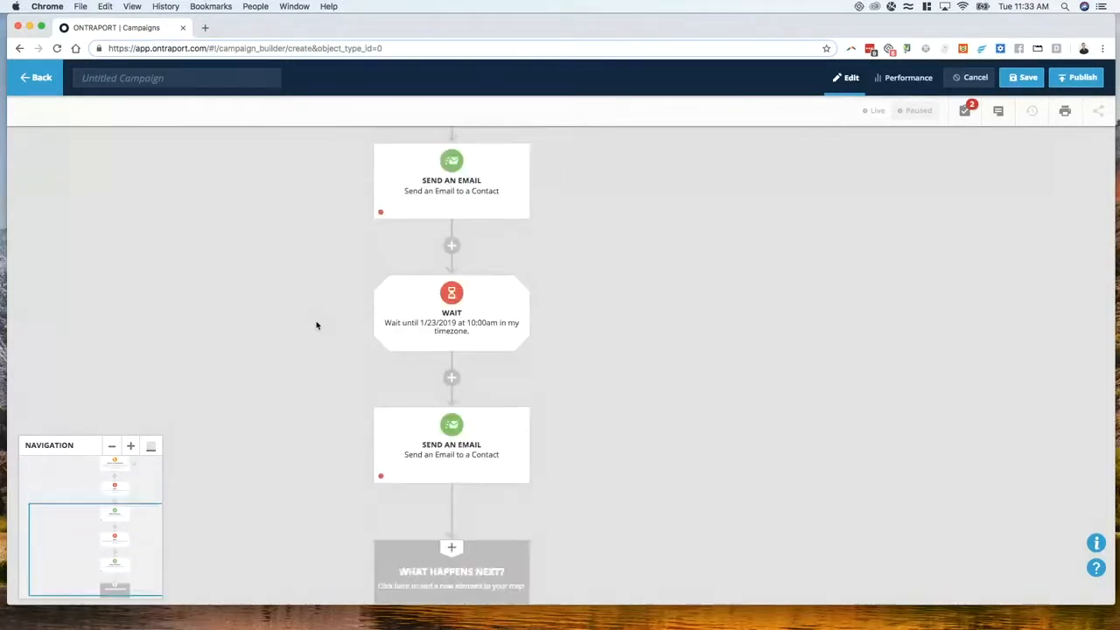
pyautogui.scroll(5, 321, 329)
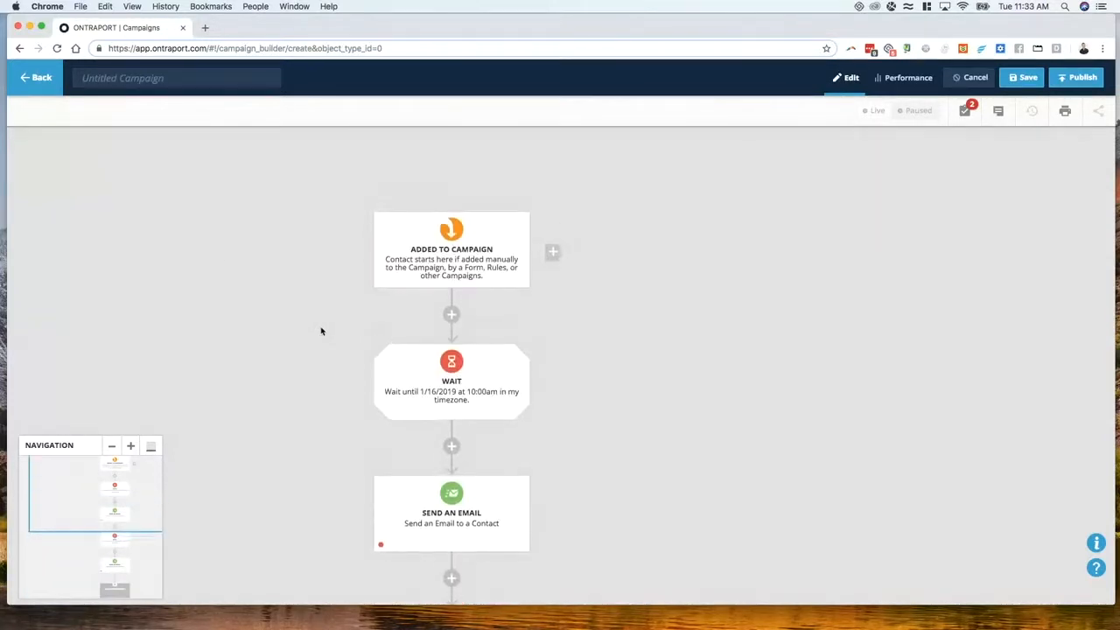
pyautogui.scroll(-1, 319, 328)
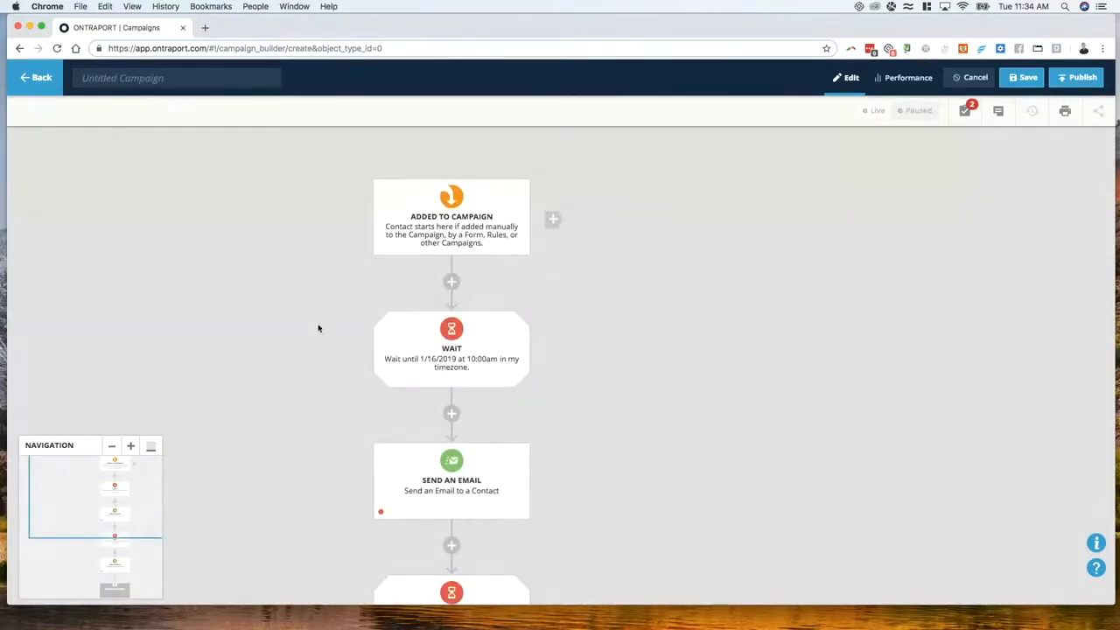
pyautogui.scroll(-3, 478, 345)
pyautogui.scroll(4, 290, 316)
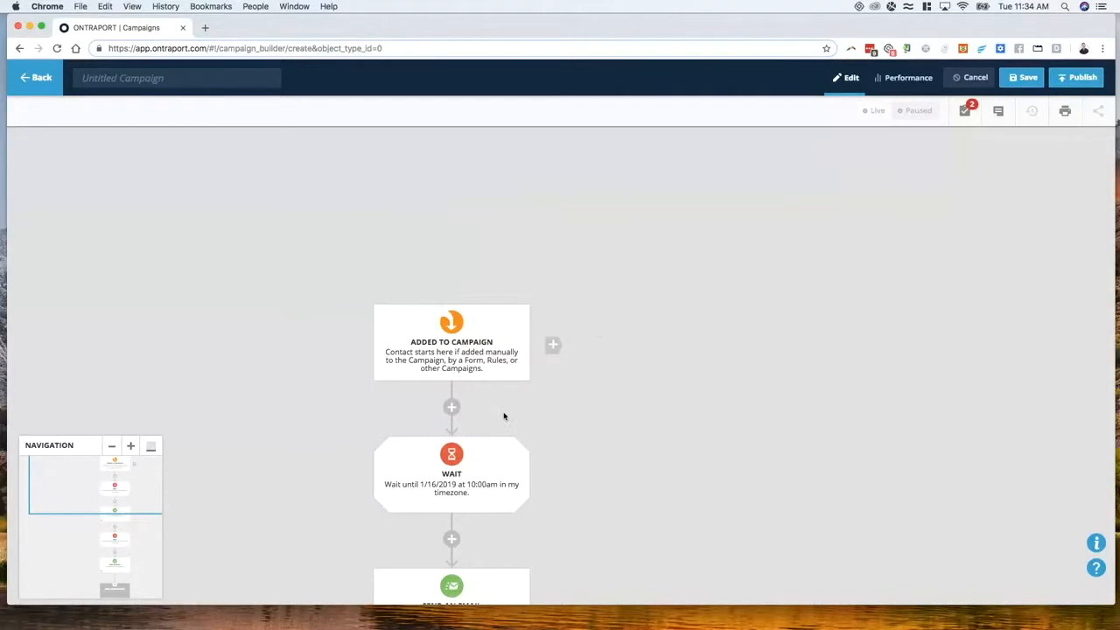
# Step: Add a new trigger beside Added to Campaign and leave its trigger and conditions empty
pyautogui.scroll(-2, 525, 433)
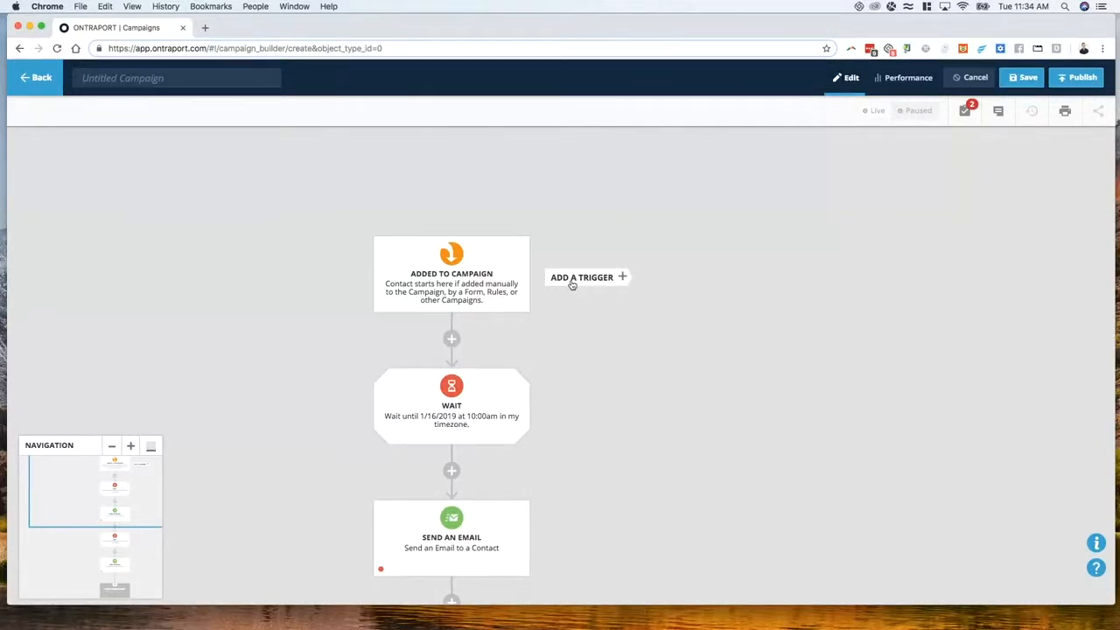
pyautogui.click(582, 277)
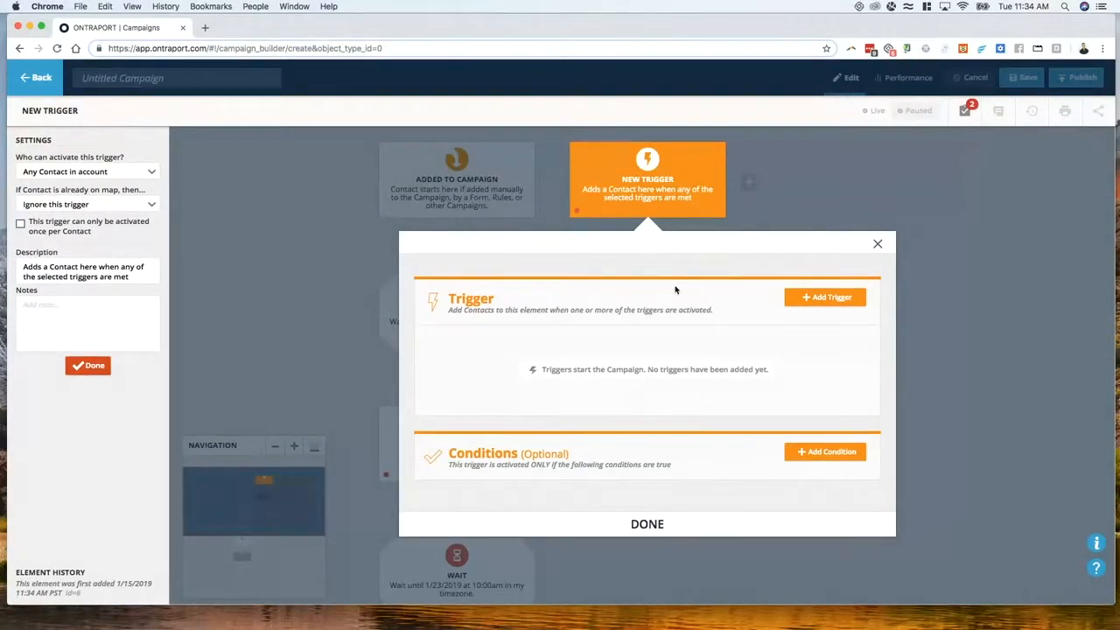
pyautogui.click(878, 243)
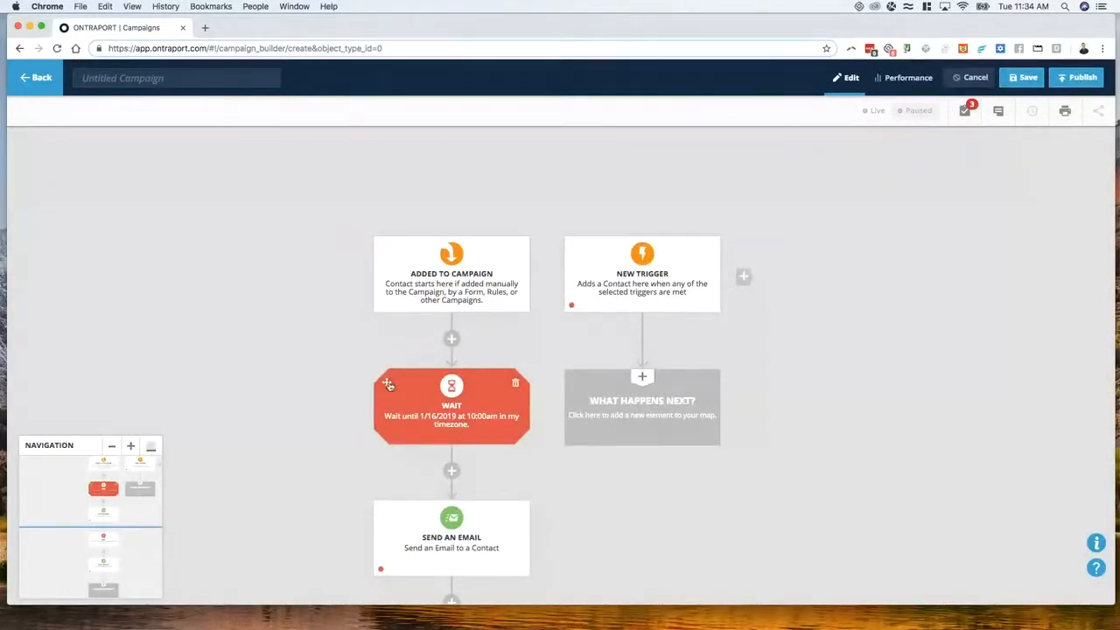
# Step: Copy only the first Wait element, dated 1/16/2019, to the empty spot under New Trigger
pyautogui.scroll(-3, 268, 325)
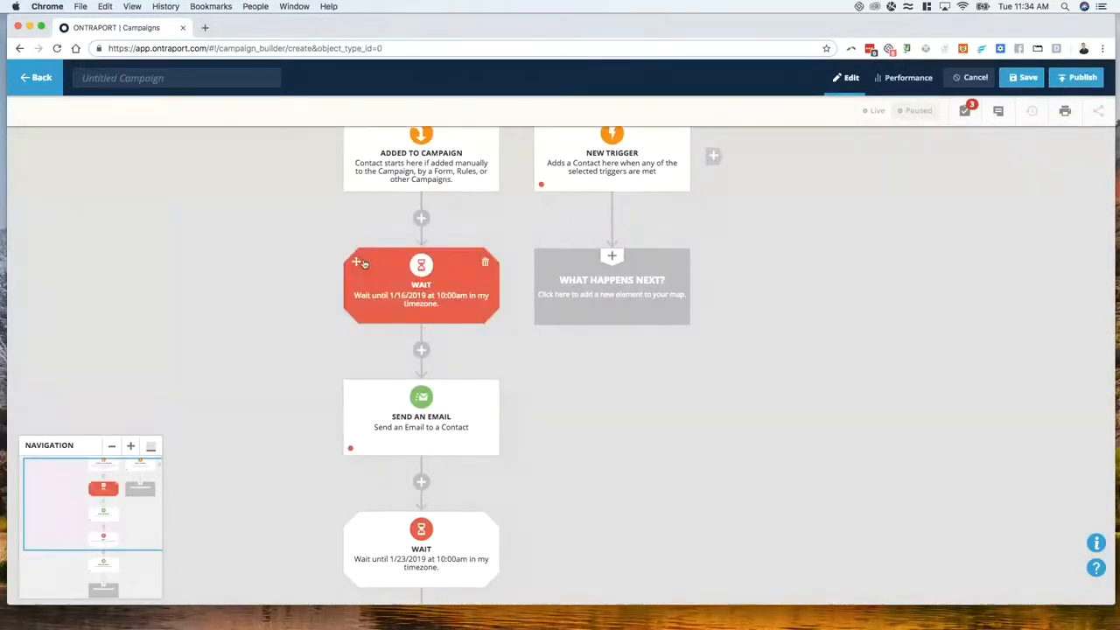
pyautogui.moveTo(356, 264); pyautogui.dragTo(564, 275)
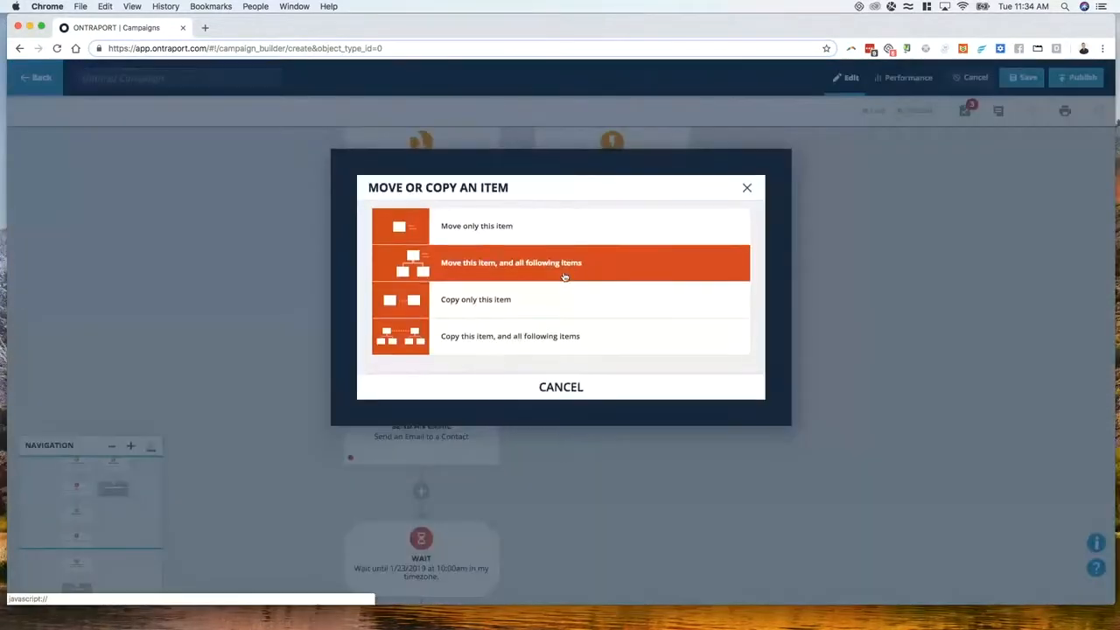
pyautogui.click(450, 302)
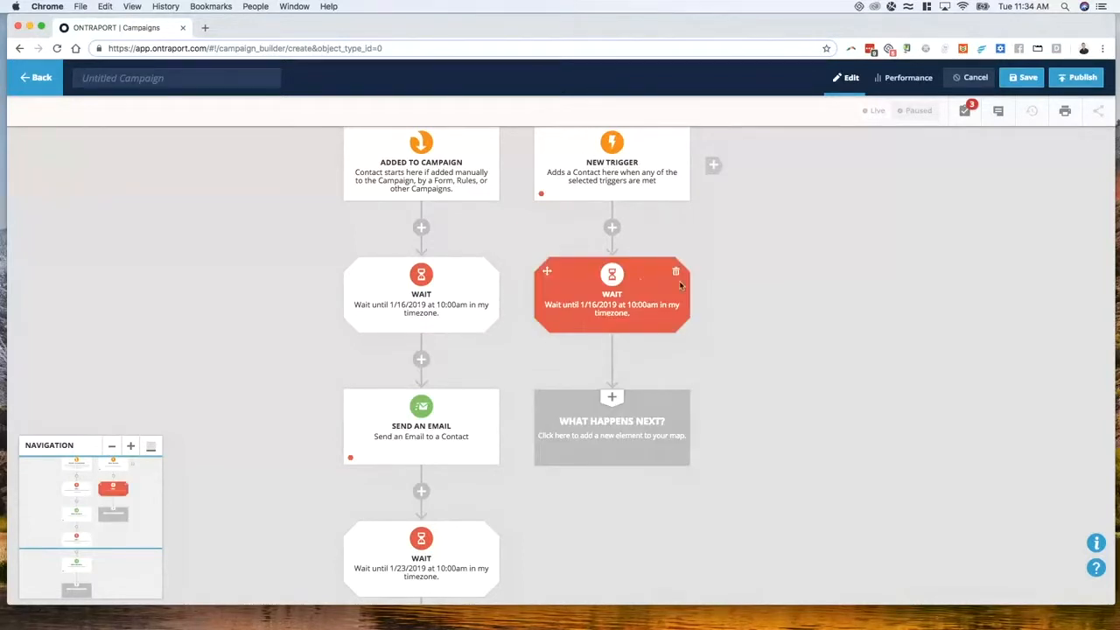
# Step: Change the copied Wait under New Trigger to wait until some time passes
pyautogui.click(601, 302)
pyautogui.click(75, 173)
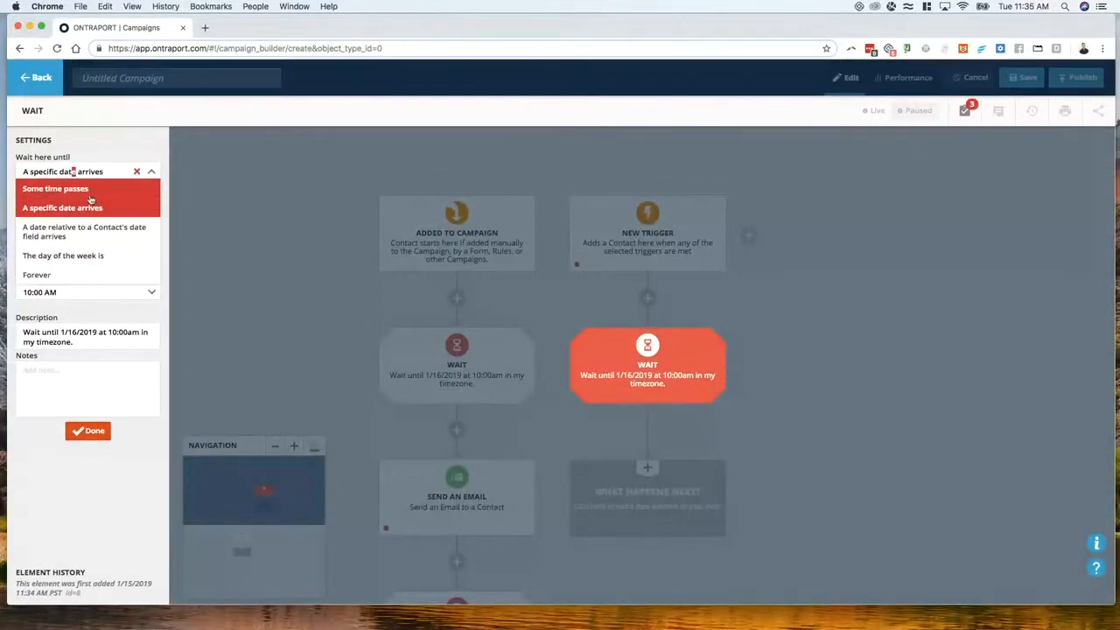
pyautogui.click(91, 188)
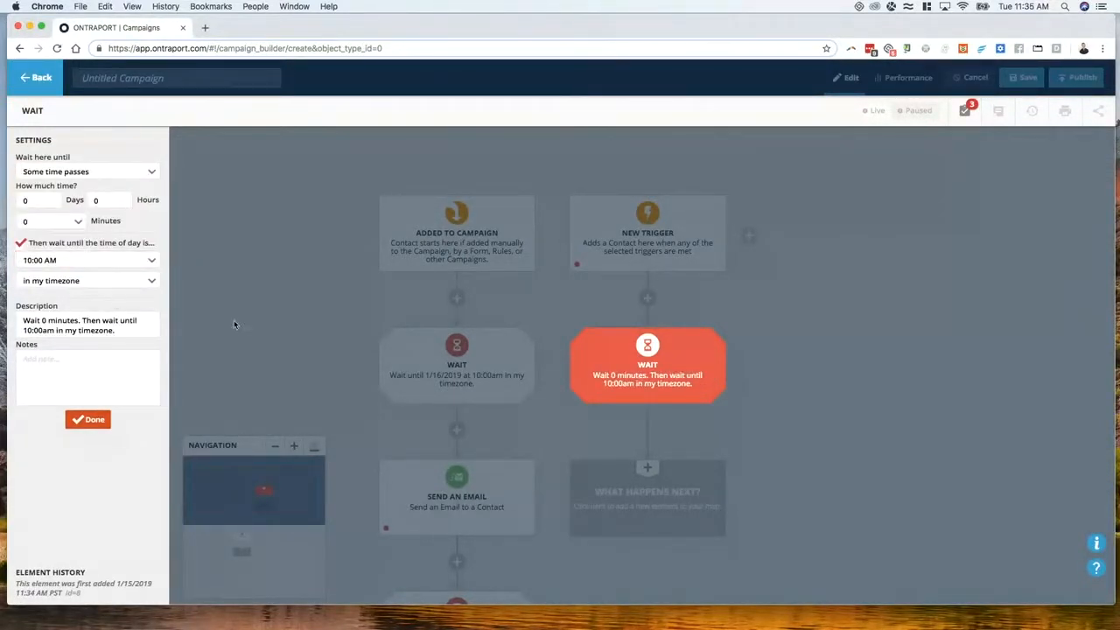
pyautogui.click(651, 278)
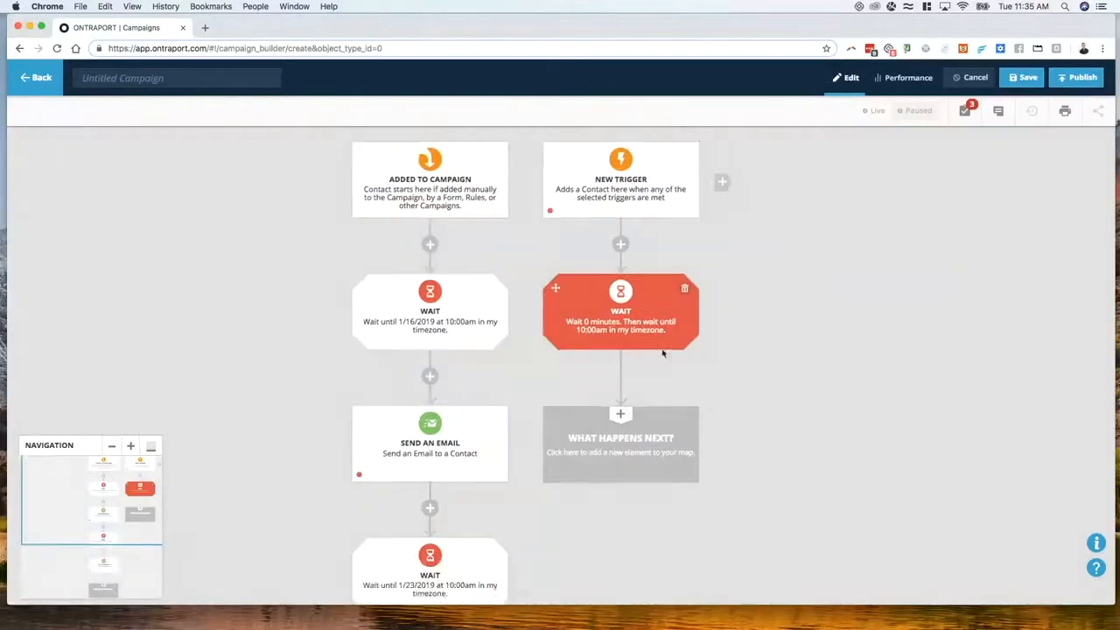
# Step: Give New Trigger the "Today is specific date" trigger with the date 1/16/2019
pyautogui.click(598, 175)
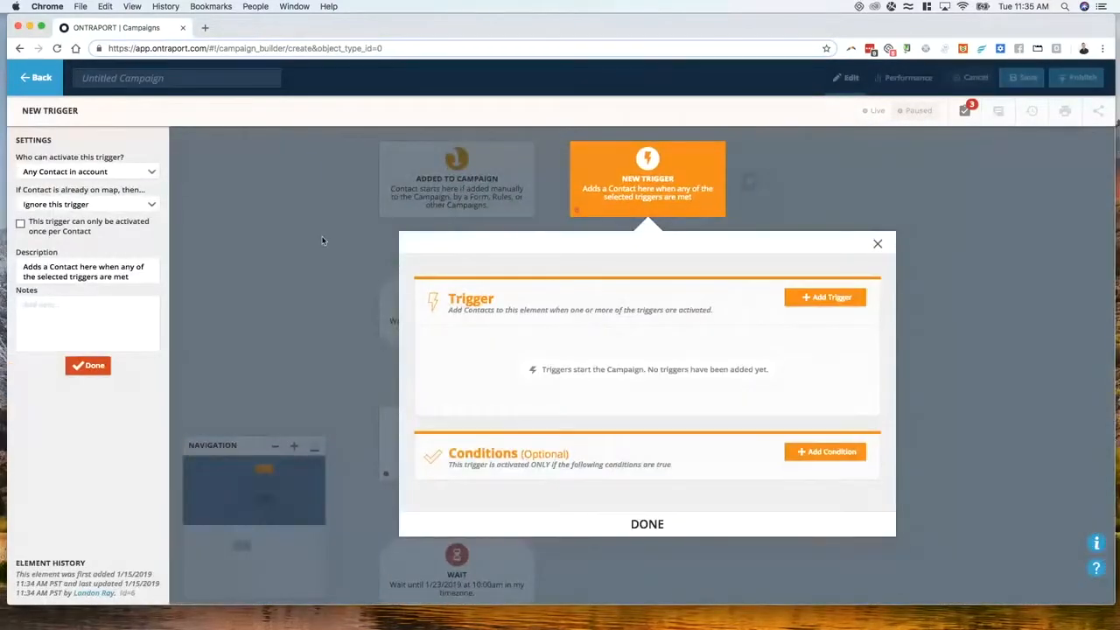
pyautogui.click(824, 298)
pyautogui.write('date')
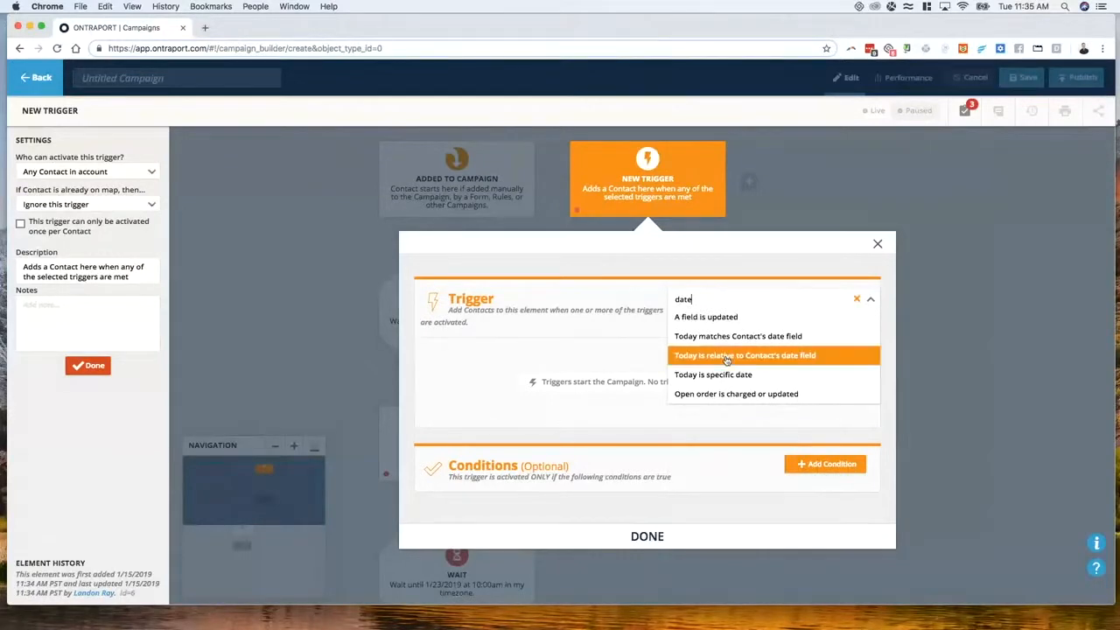
pyautogui.click(715, 378)
pyautogui.click(529, 357)
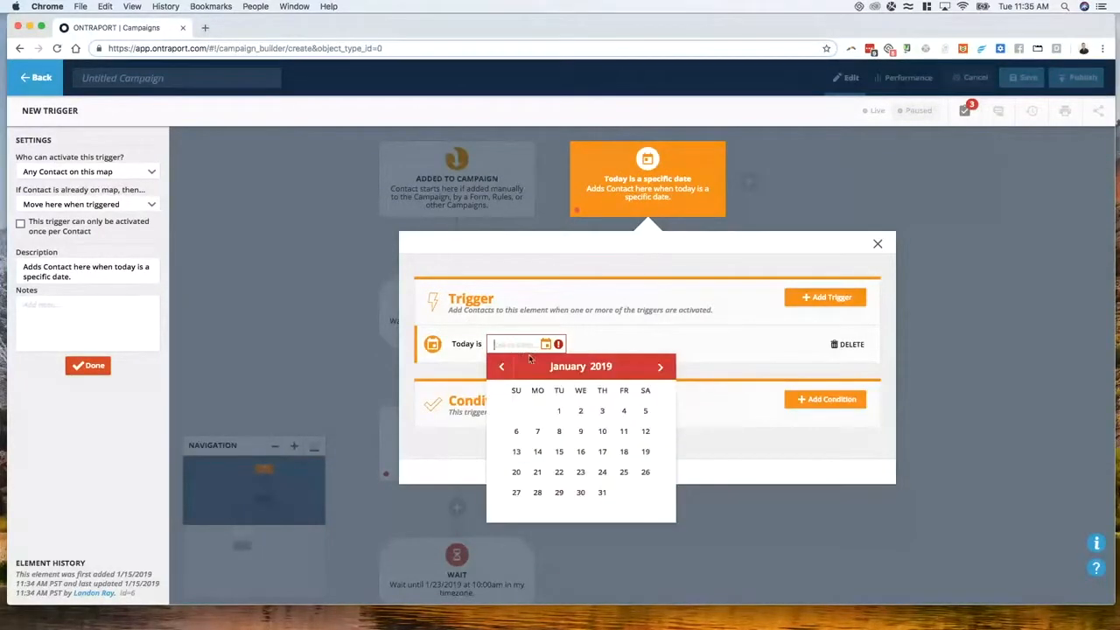
pyautogui.click(559, 451)
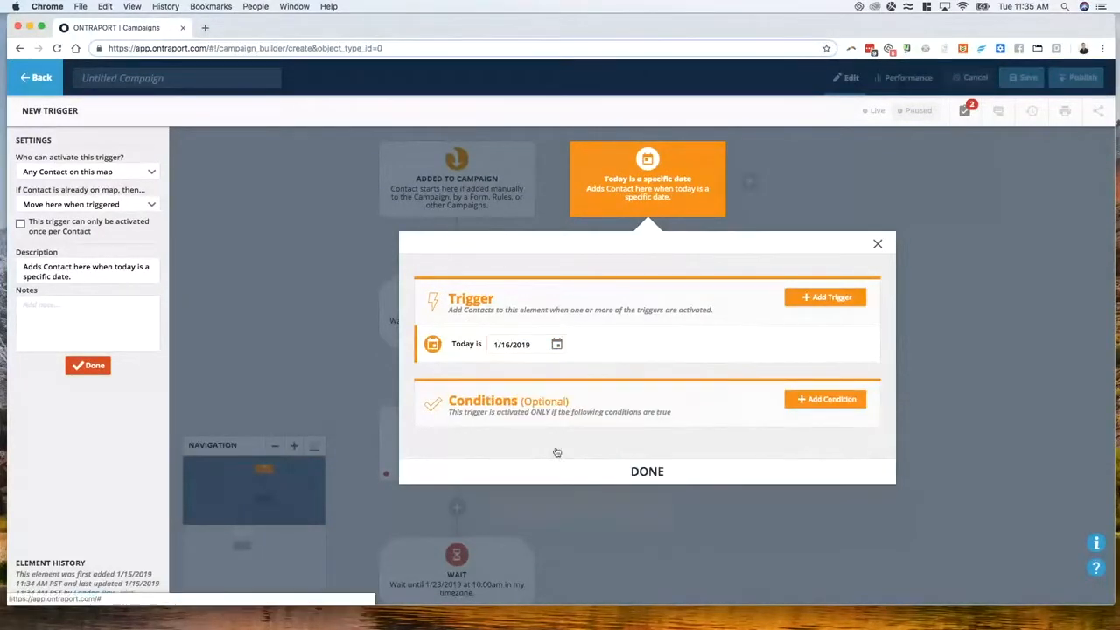
# Step: Close the trigger settings and delete the 1/16/2019 Wait and all elements following it under Added to Campaign
pyautogui.click(623, 473)
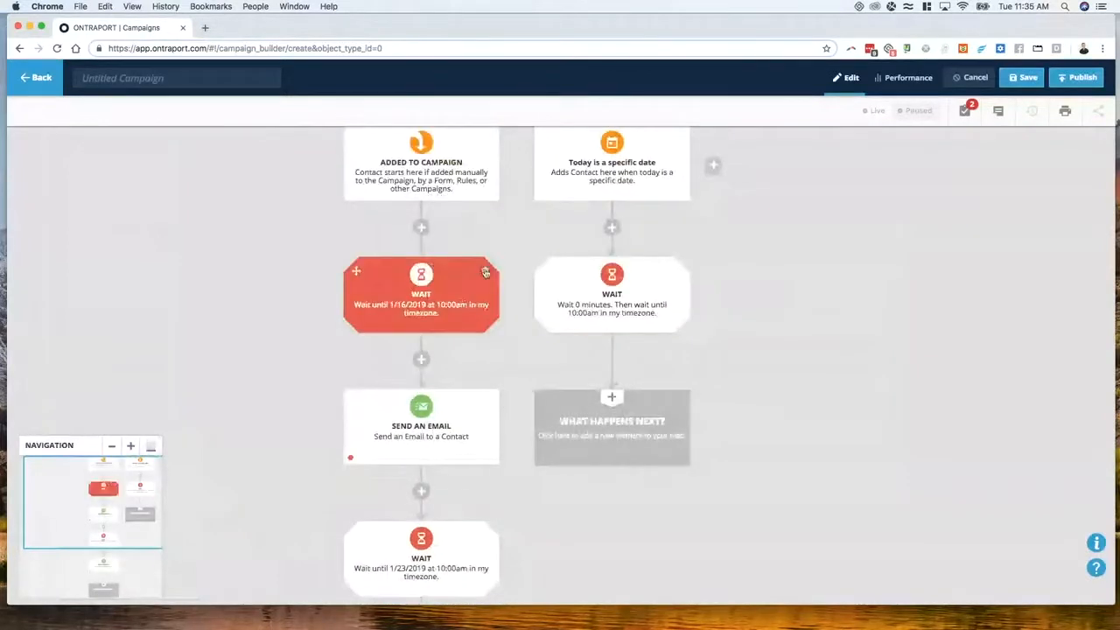
pyautogui.click(486, 274)
pyautogui.click(552, 303)
pyautogui.click(628, 345)
pyautogui.moveTo(796, 300); pyautogui.dragTo(649, 403)
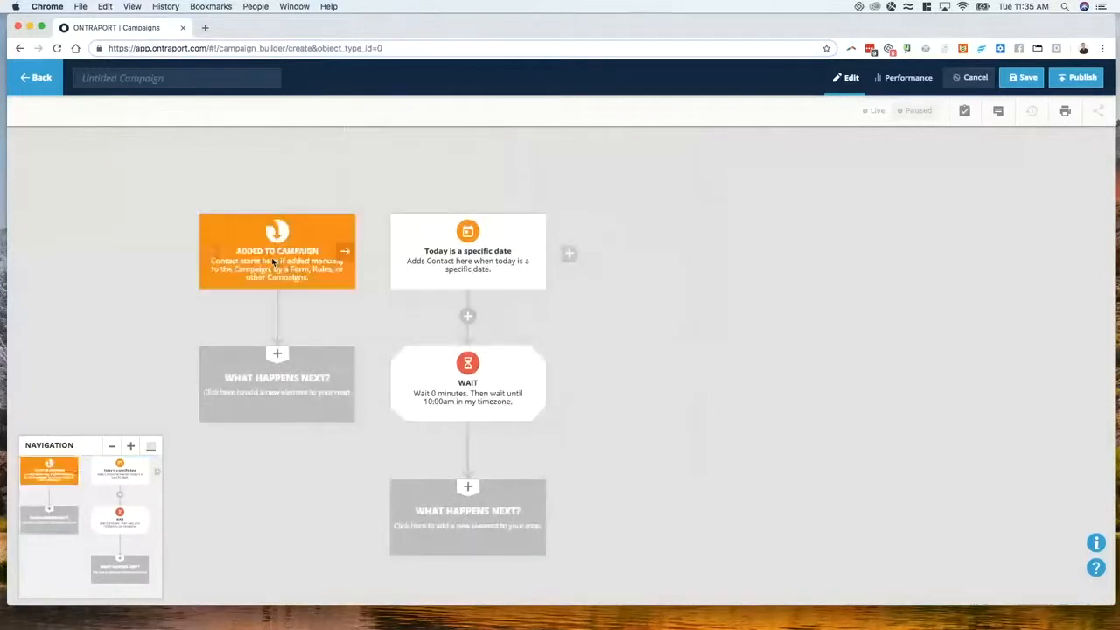
# Step: Replace the description of the "Today is a specific date" trigger with 1/16/19
pyautogui.click(486, 262)
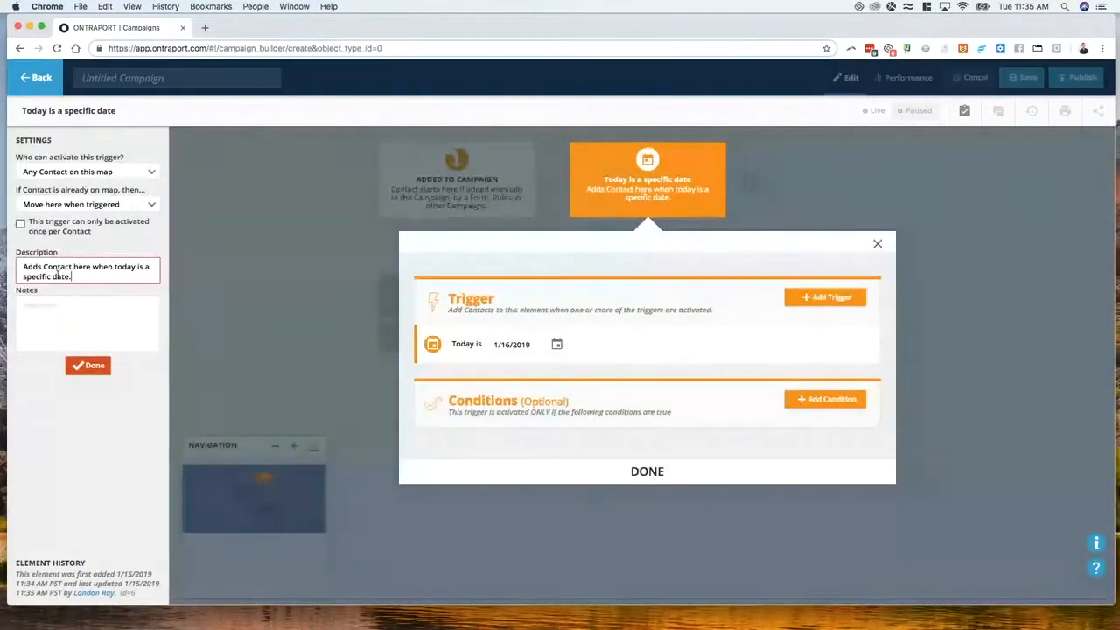
pyautogui.moveTo(74, 277); pyautogui.dragTo(17, 261)
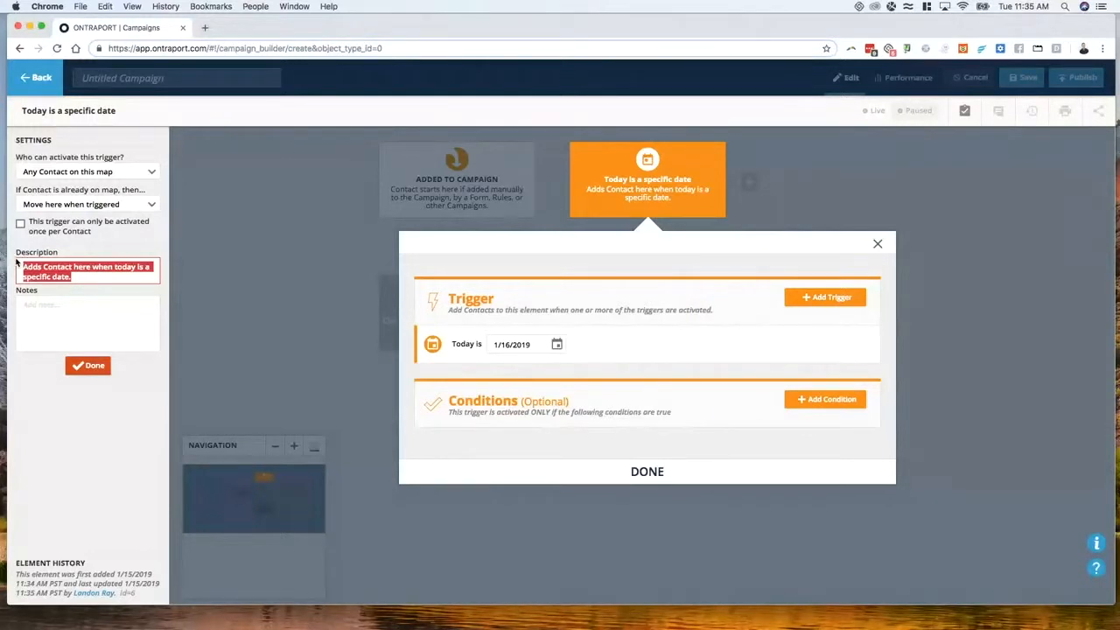
pyautogui.write('1/16/19')
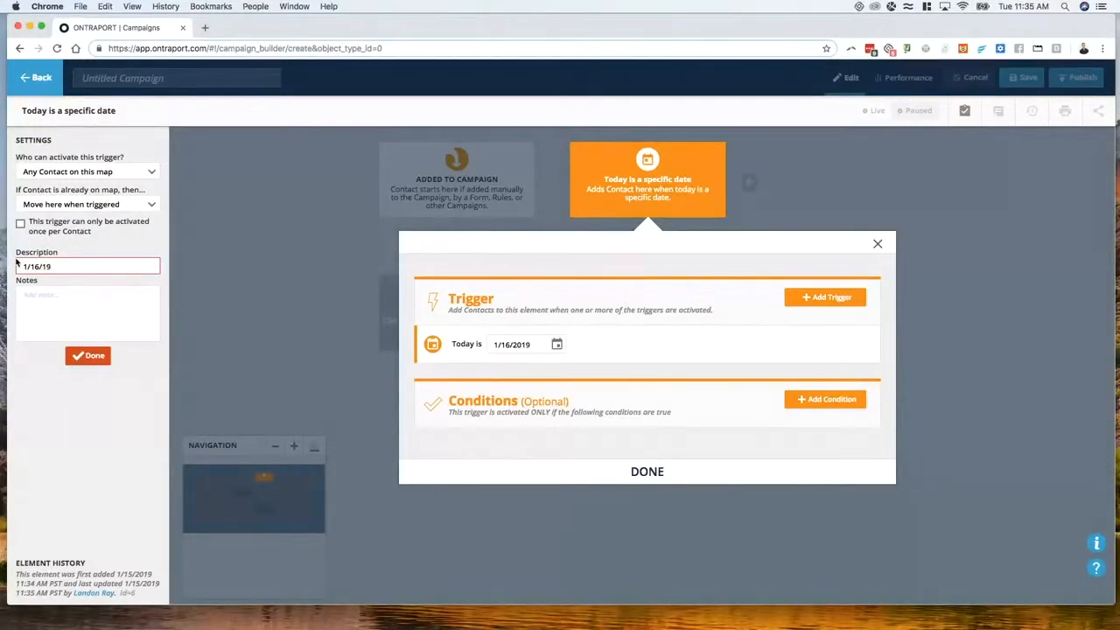
pyautogui.click(83, 355)
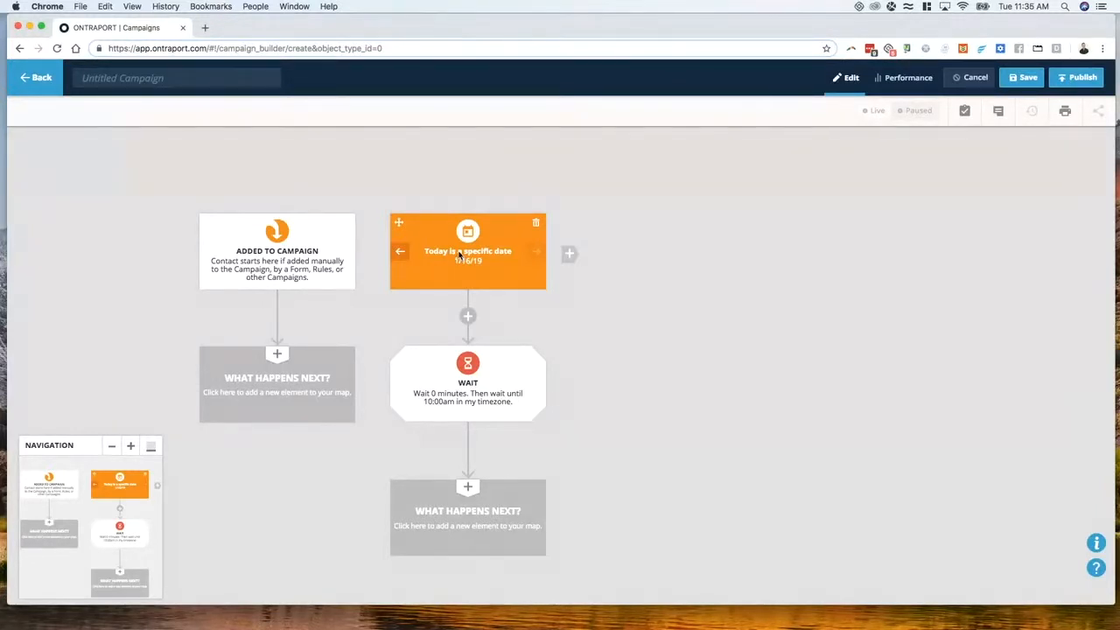
# Step: Make the Wait under the 1/16/19 trigger use 10:00 AM in the Contact's timezone
pyautogui.moveTo(426, 308); pyautogui.dragTo(481, 188)
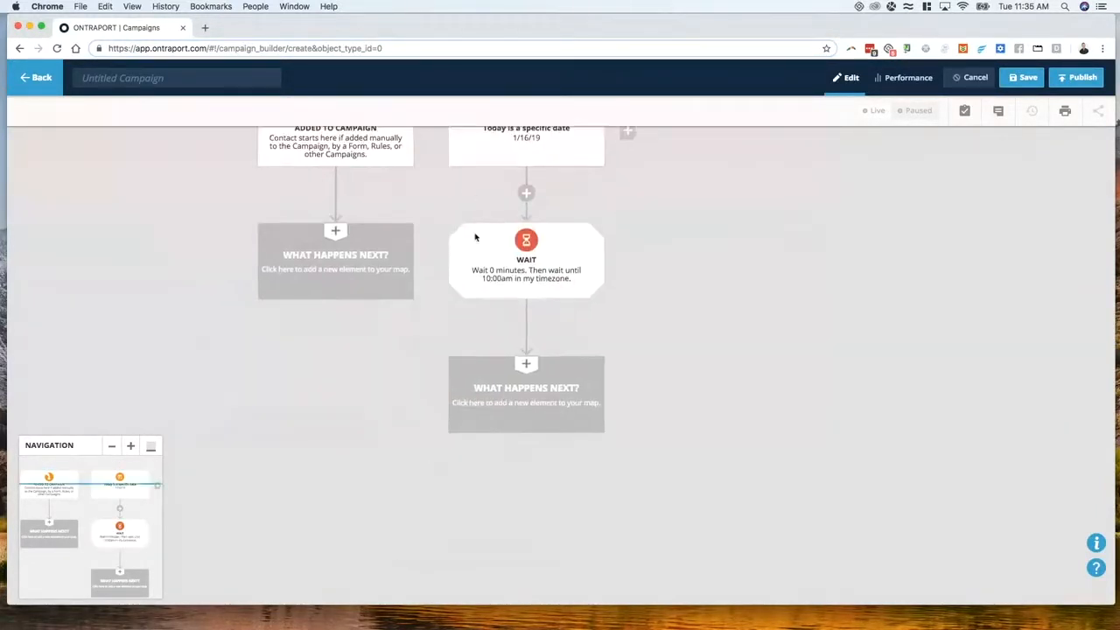
pyautogui.click(541, 282)
pyautogui.click(137, 280)
pyautogui.click(131, 285)
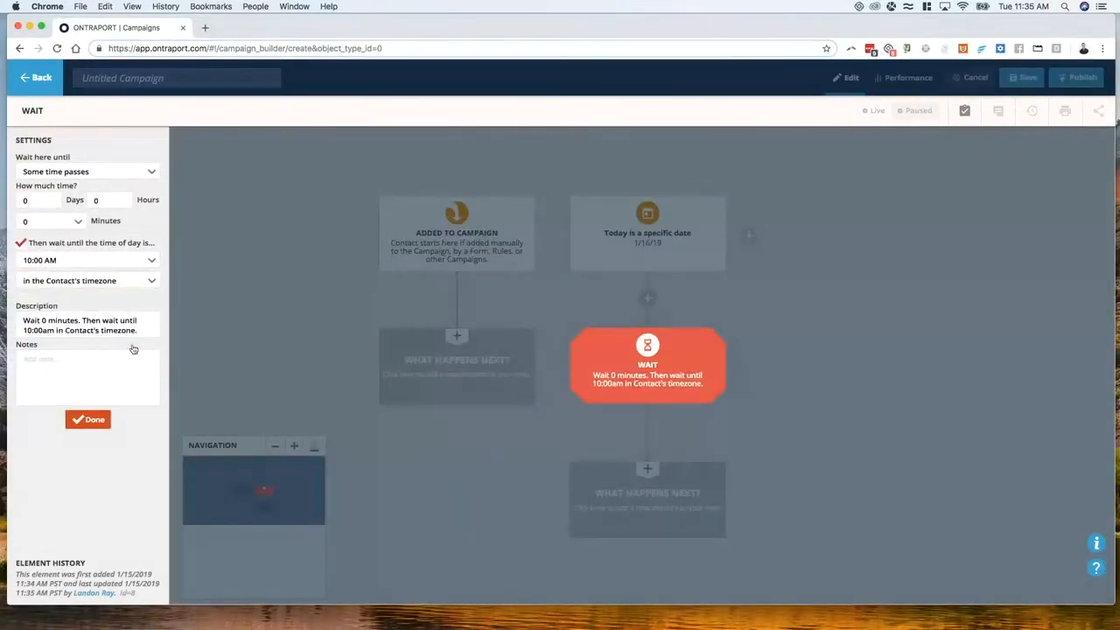
pyautogui.click(95, 421)
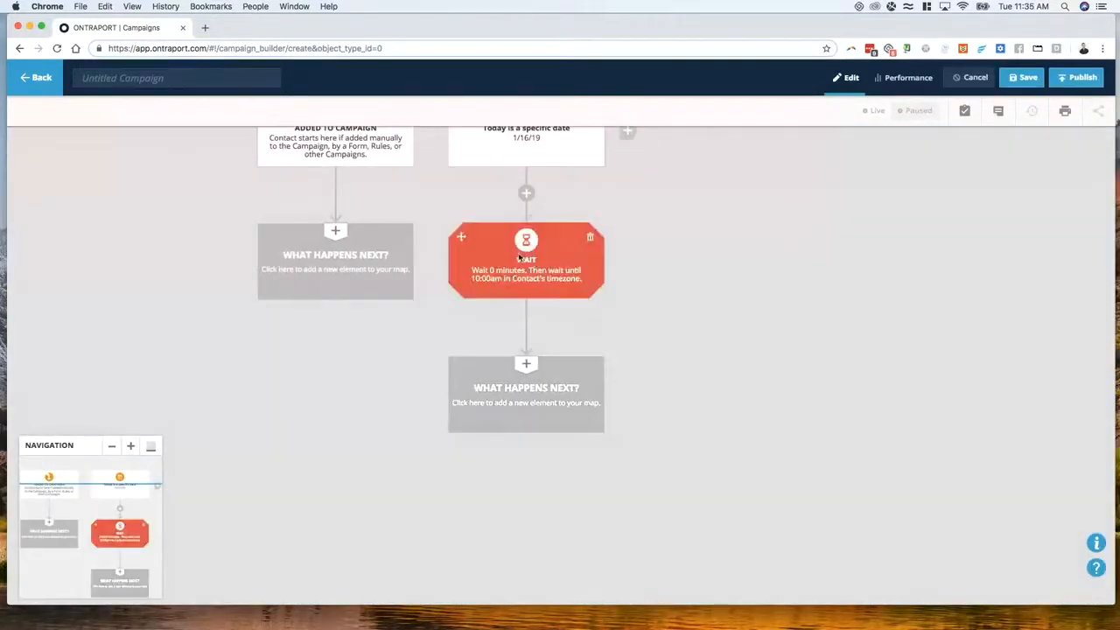
# Step: Add a Send an Email element after the Wait under the 1/16/19 trigger and finish the branch with an End
pyautogui.click(504, 391)
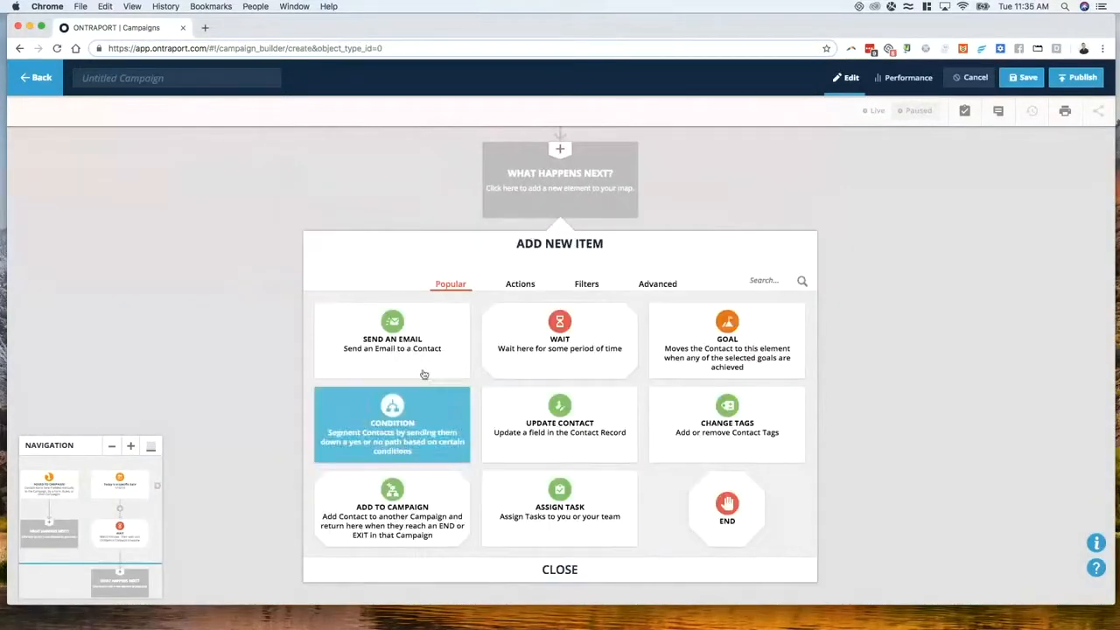
pyautogui.click(411, 349)
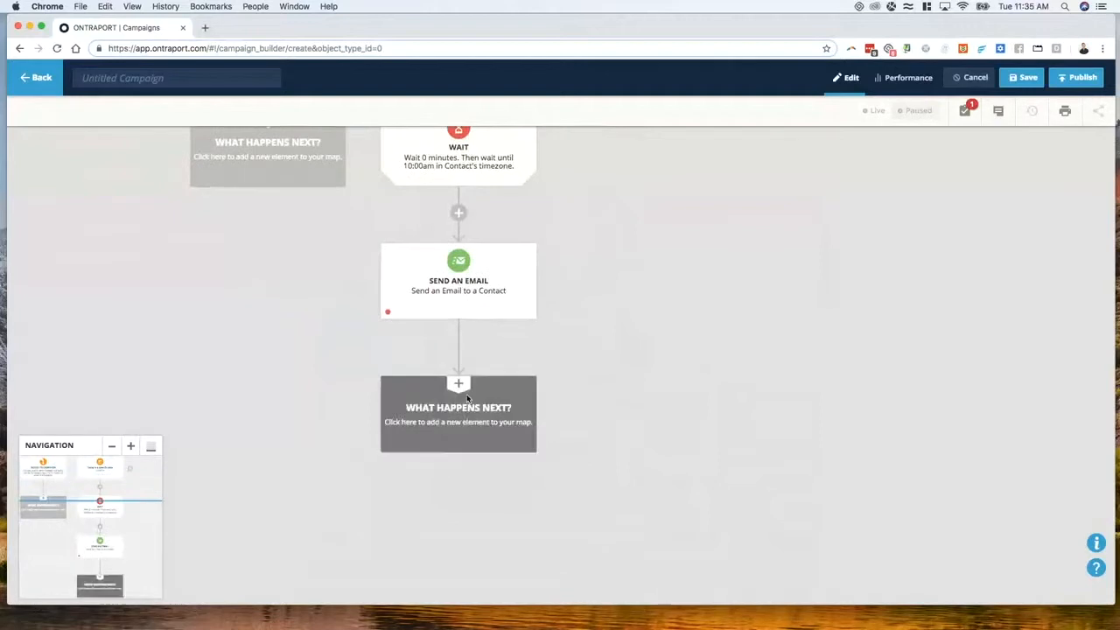
pyautogui.click(467, 398)
pyautogui.click(727, 492)
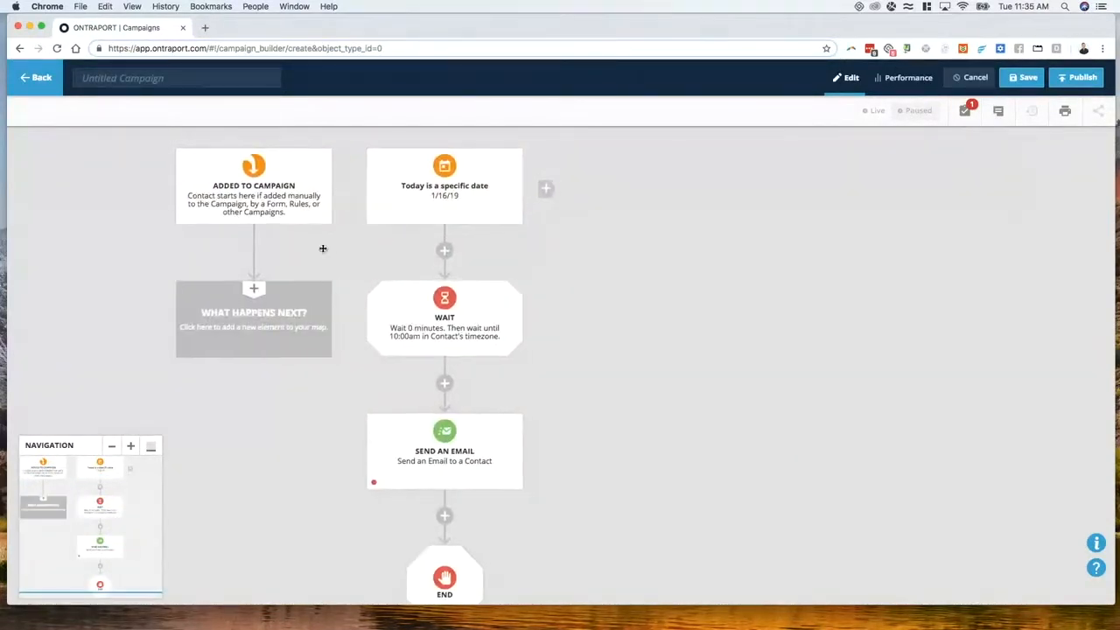
# Step: Copy the 1/16/19 trigger and all following items to the empty trigger spot beside it
pyautogui.moveTo(323, 249); pyautogui.dragTo(257, 245)
pyautogui.moveTo(379, 207)
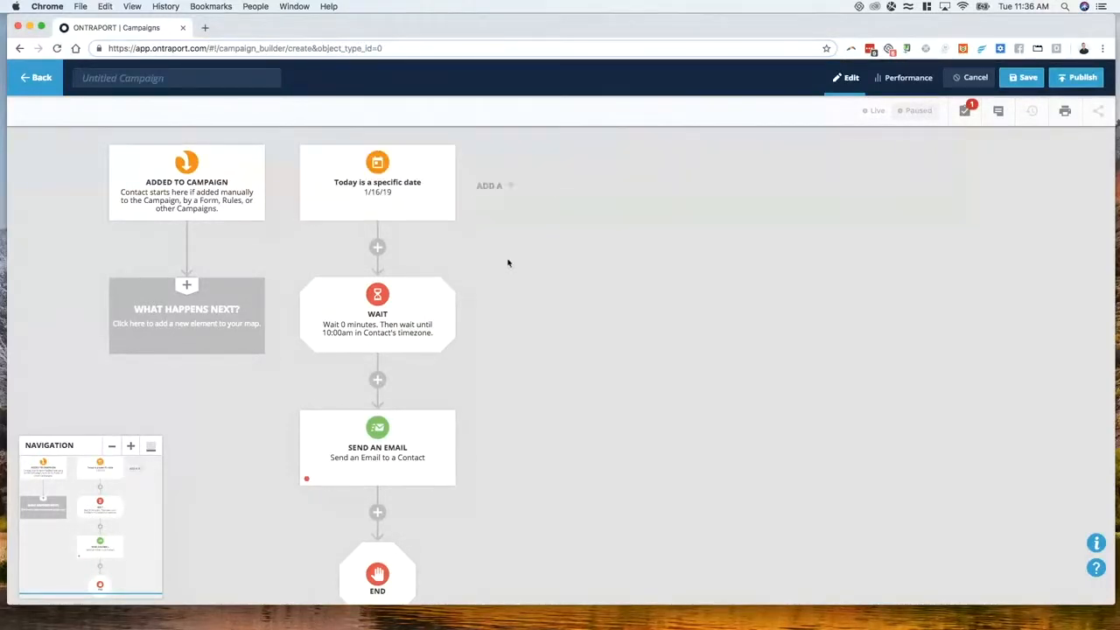
pyautogui.scroll(-3, 377, 333)
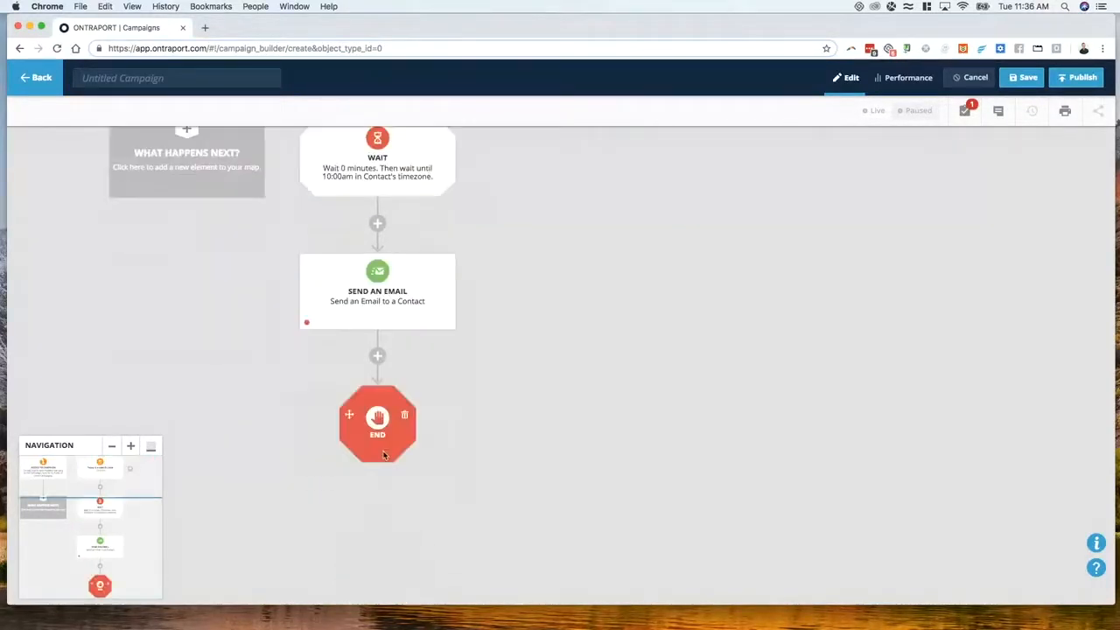
pyautogui.scroll(5, 378, 393)
pyautogui.moveTo(308, 256); pyautogui.dragTo(493, 283)
pyautogui.moveTo(551, 286); pyautogui.dragTo(490, 281)
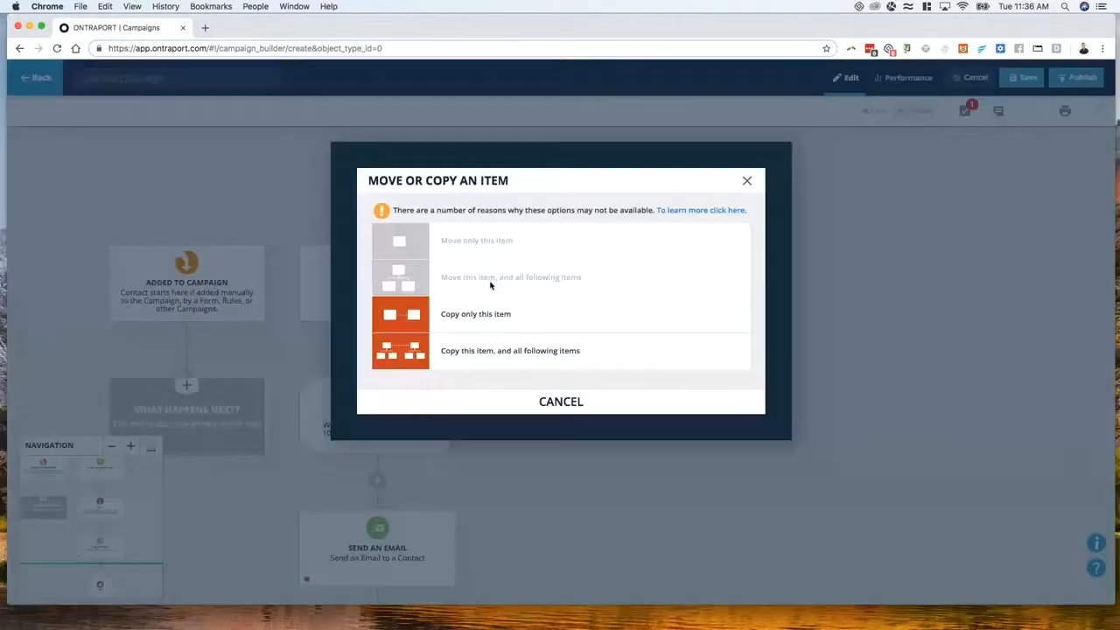
pyautogui.click(465, 361)
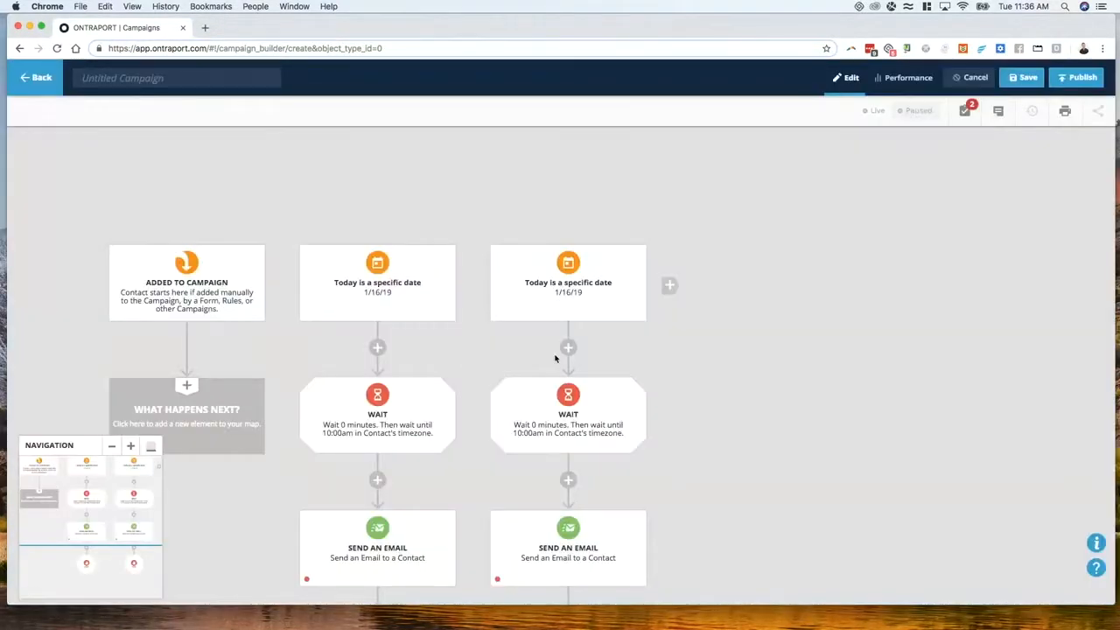
# Step: Set the copied trigger's date to 1/23/2019
pyautogui.scroll(-1, 551, 361)
pyautogui.click(563, 276)
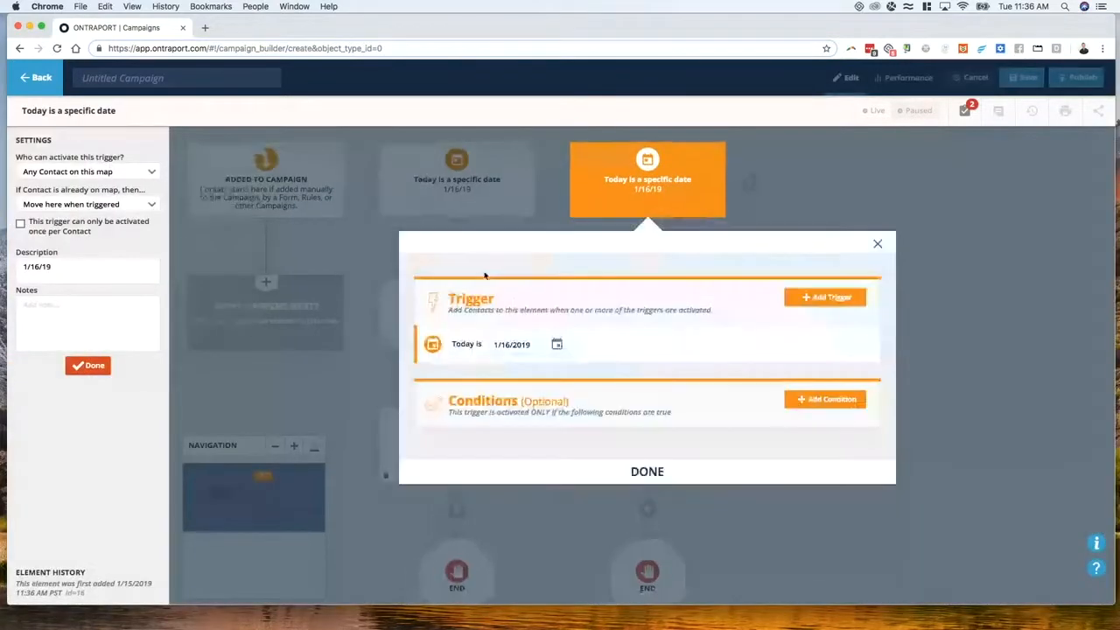
pyautogui.click(505, 343)
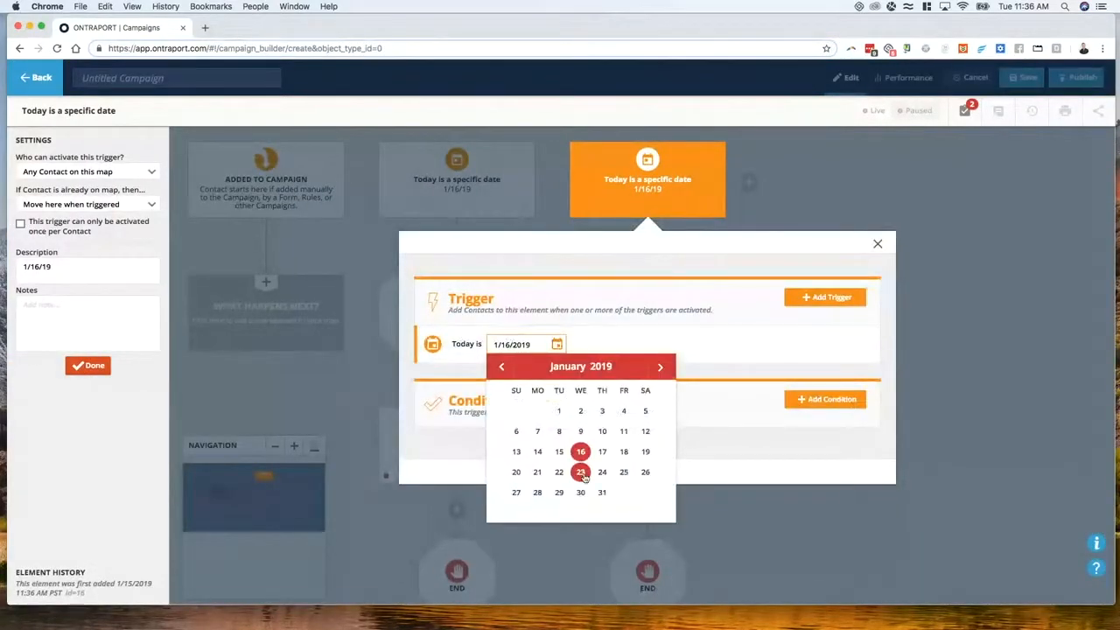
pyautogui.click(581, 473)
pyautogui.click(649, 476)
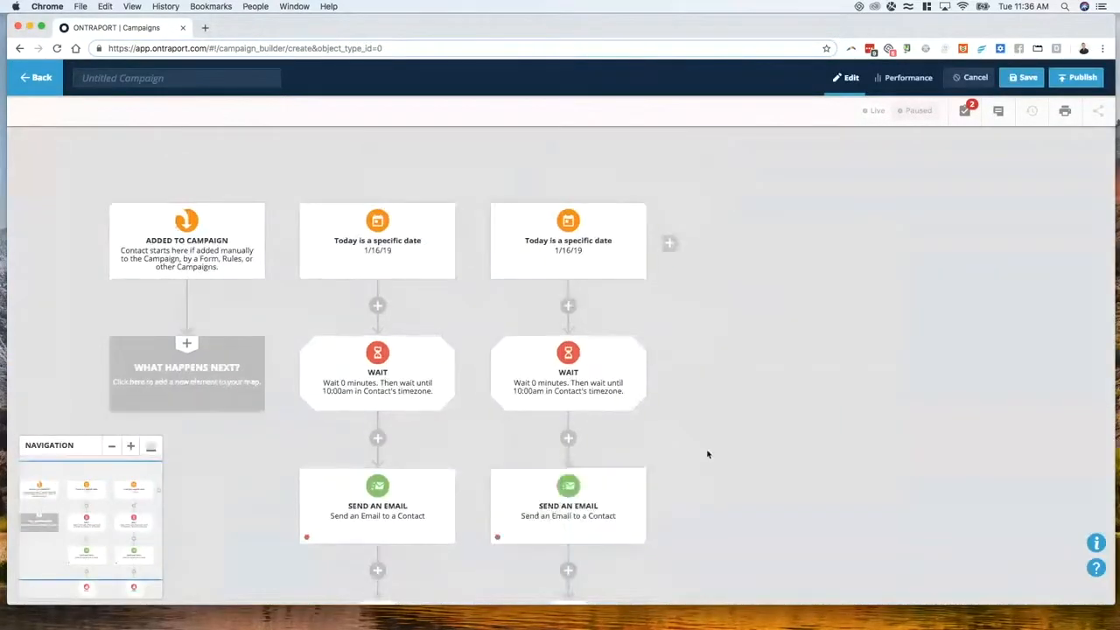
# Step: Review the Send an Email settings in the second dated branch and the settings of the first specific-date trigger
pyautogui.moveTo(707, 451); pyautogui.dragTo(632, 279)
pyautogui.click(496, 322)
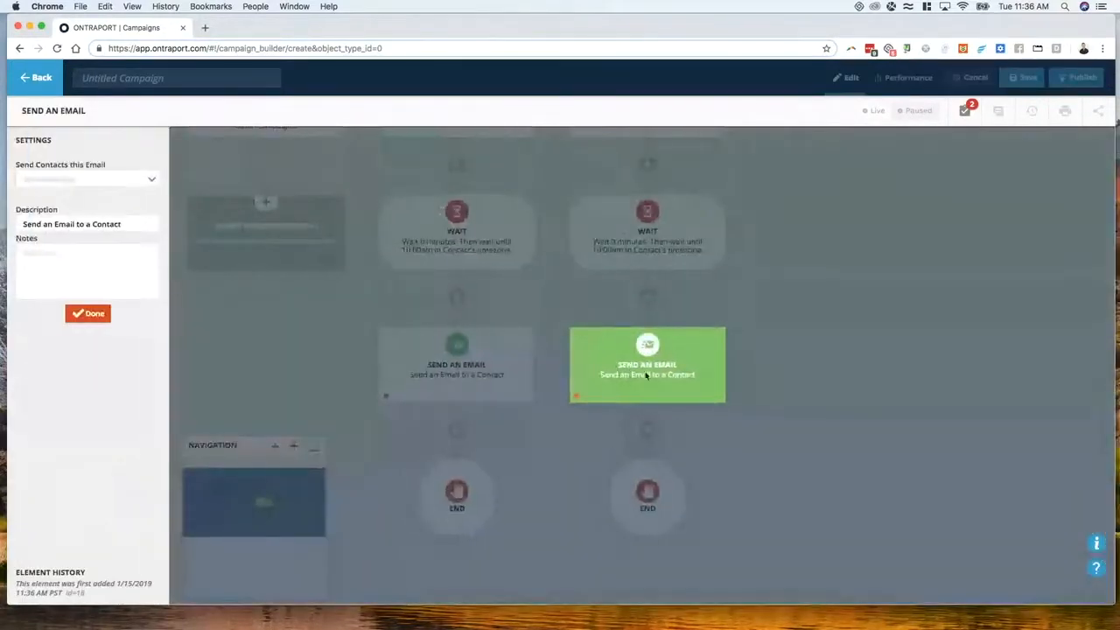
pyautogui.click(94, 314)
pyautogui.scroll(2, 627, 365)
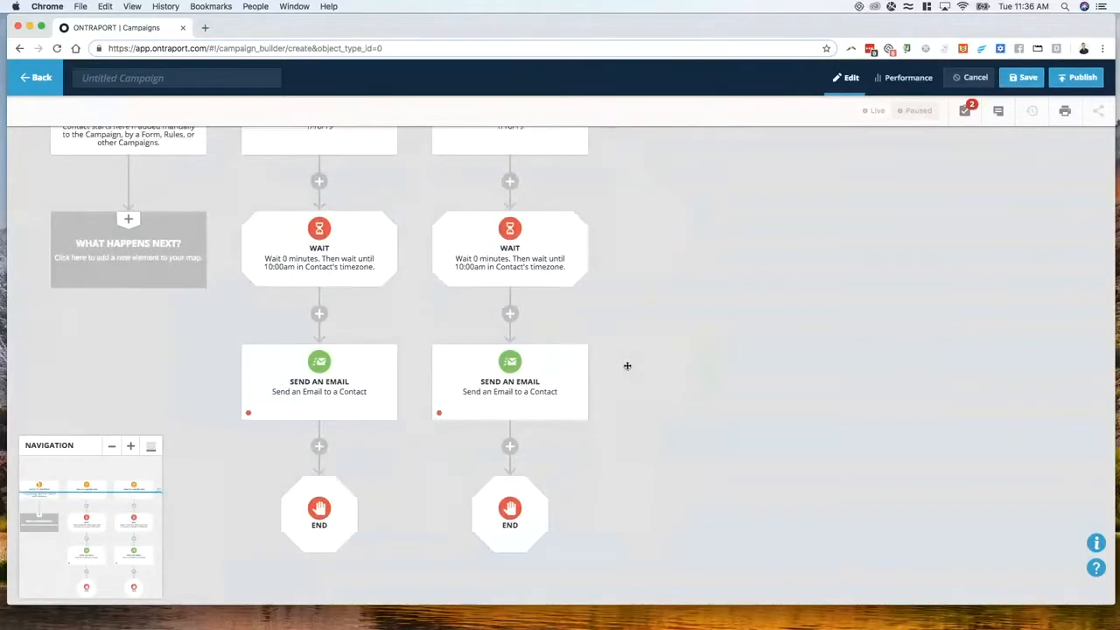
pyautogui.moveTo(181, 393); pyautogui.dragTo(259, 434)
pyautogui.moveTo(525, 282); pyautogui.dragTo(612, 260)
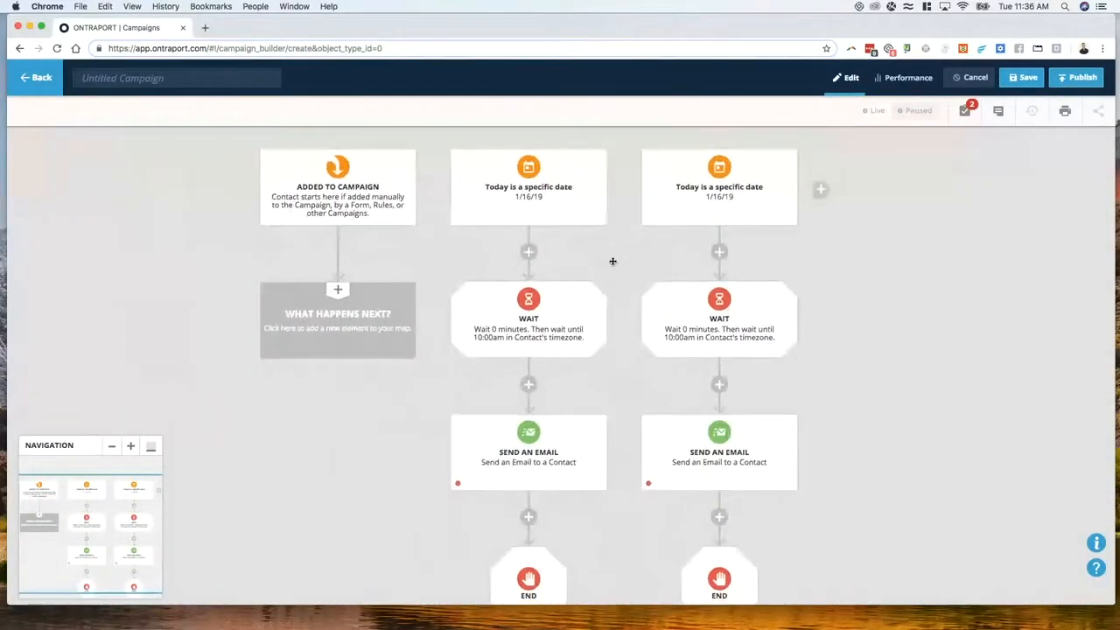
pyautogui.click(543, 204)
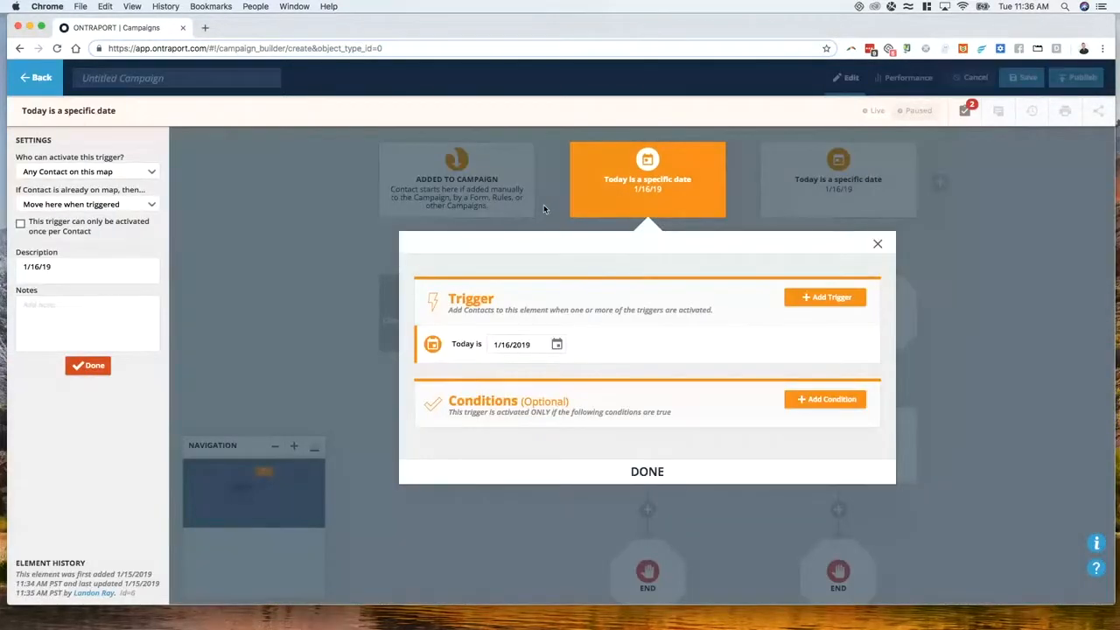
pyautogui.click(958, 230)
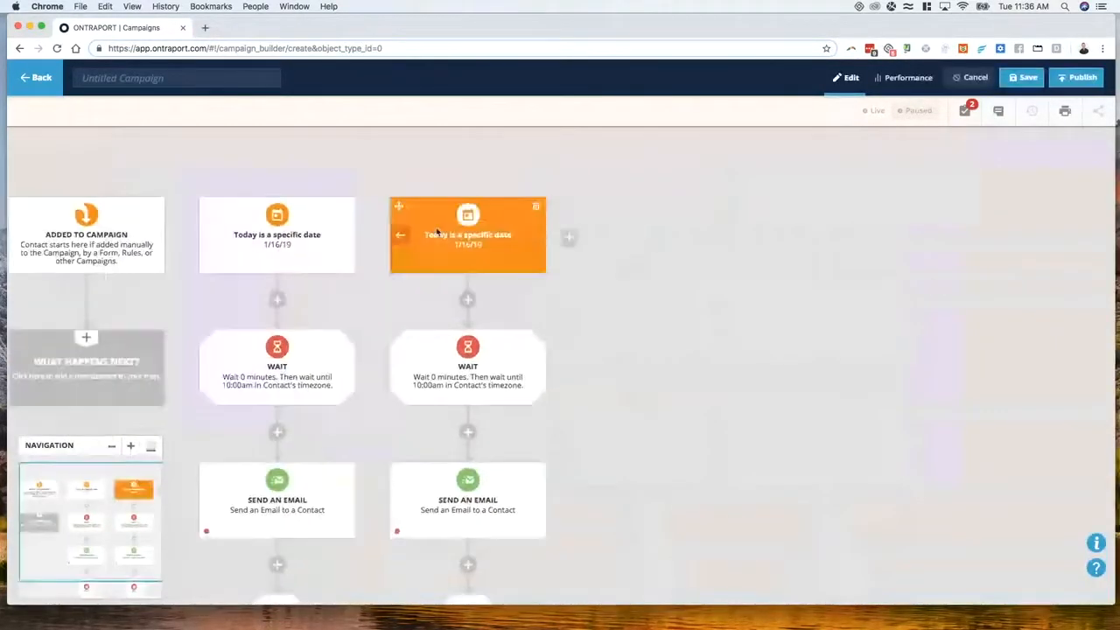
# Step: Copy the second specific-date trigger and all following items to the empty trigger spot beside it
pyautogui.moveTo(396, 213); pyautogui.dragTo(562, 241)
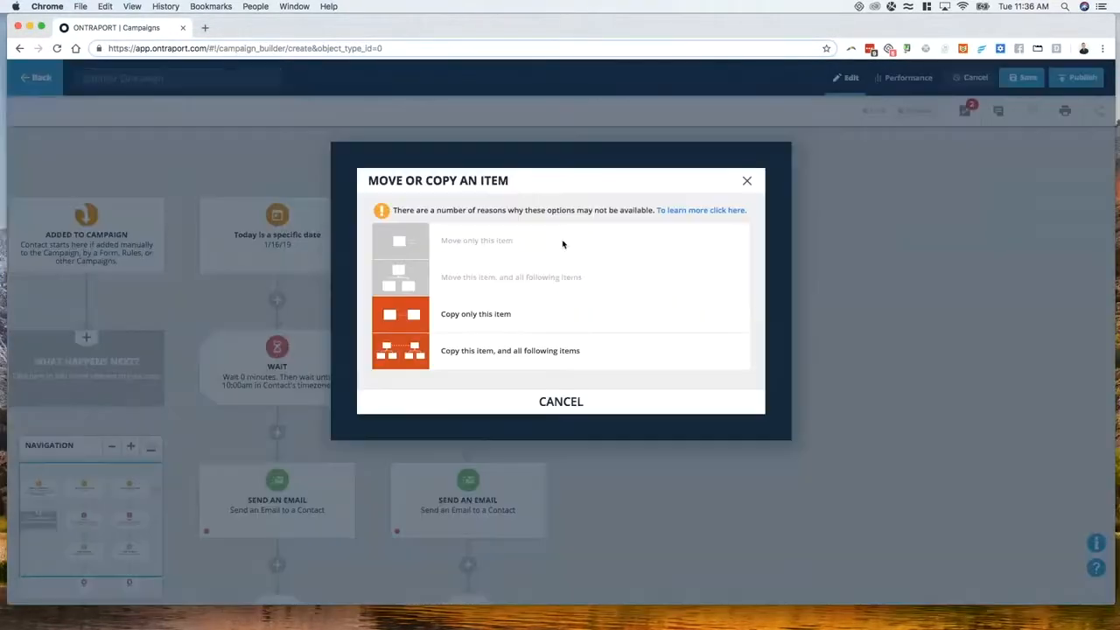
pyautogui.click(491, 350)
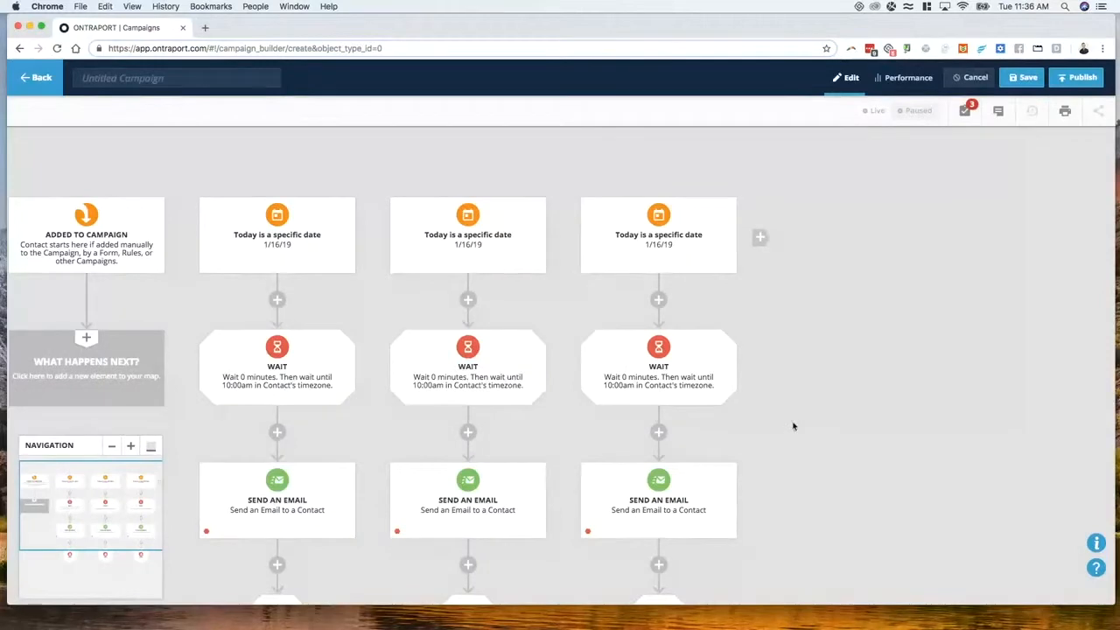
# Step: Set the third specific-date trigger's date to 1/30/2019 and its description to 1/30/19
pyautogui.scroll(-3, 545, 360)
pyautogui.hscroll(3, 544, 359)
pyautogui.scroll(2, 565, 270)
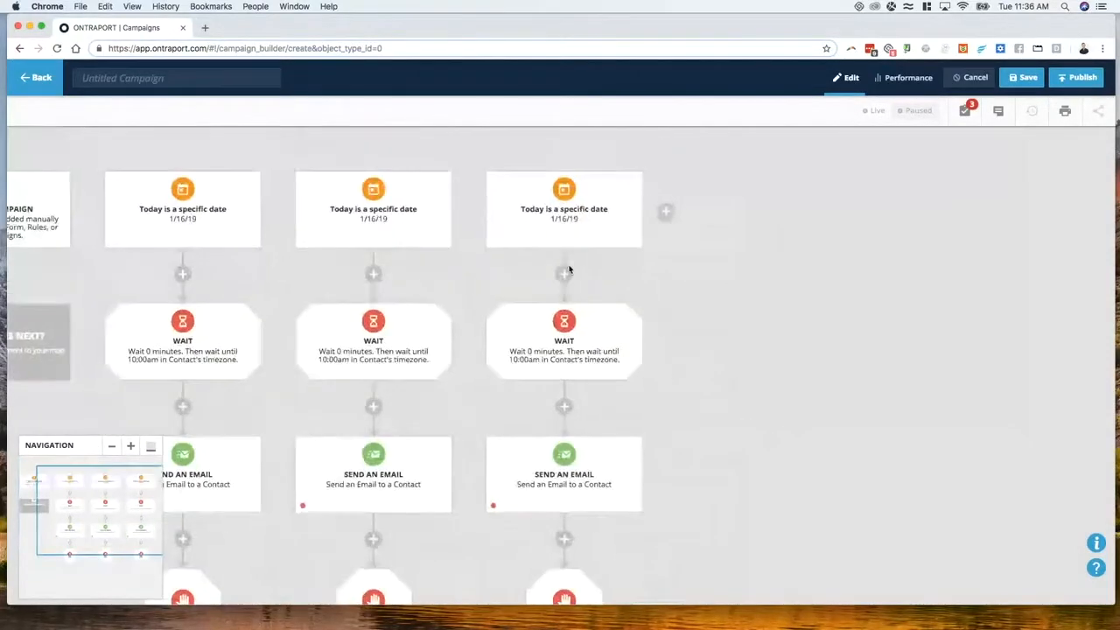
pyautogui.click(544, 221)
pyautogui.click(514, 344)
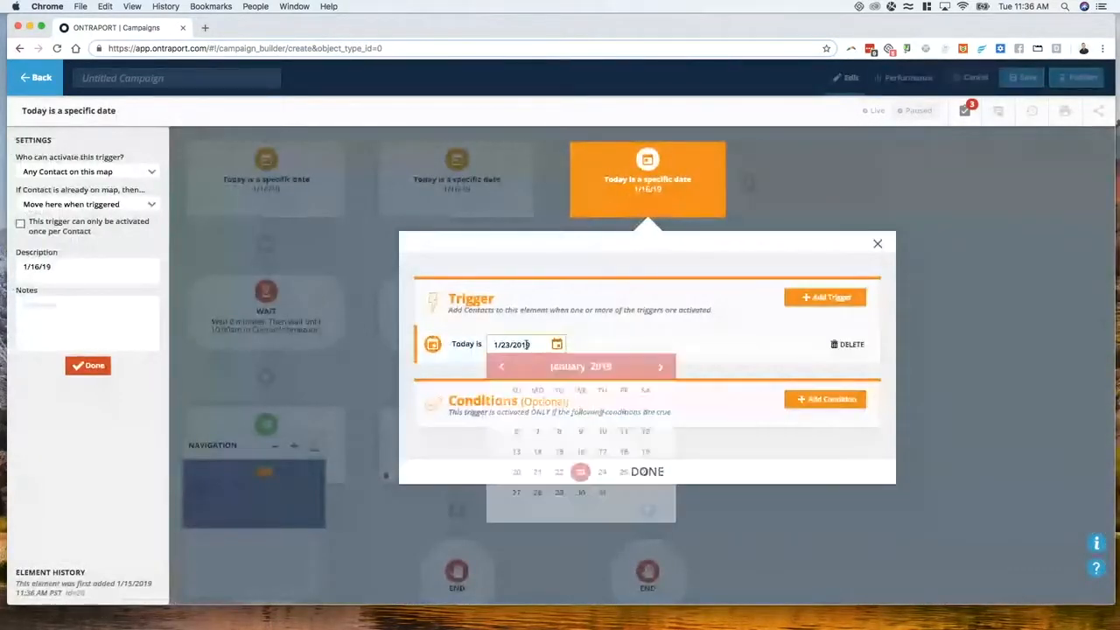
pyautogui.click(580, 492)
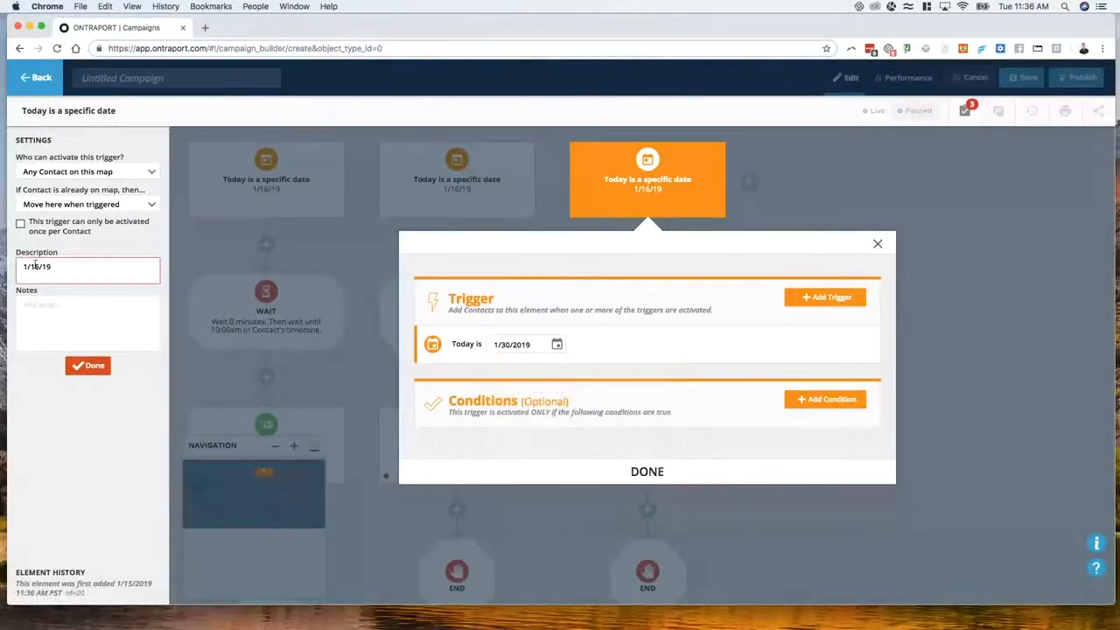
pyautogui.moveTo(31, 267); pyautogui.dragTo(40, 268)
pyautogui.write('30')
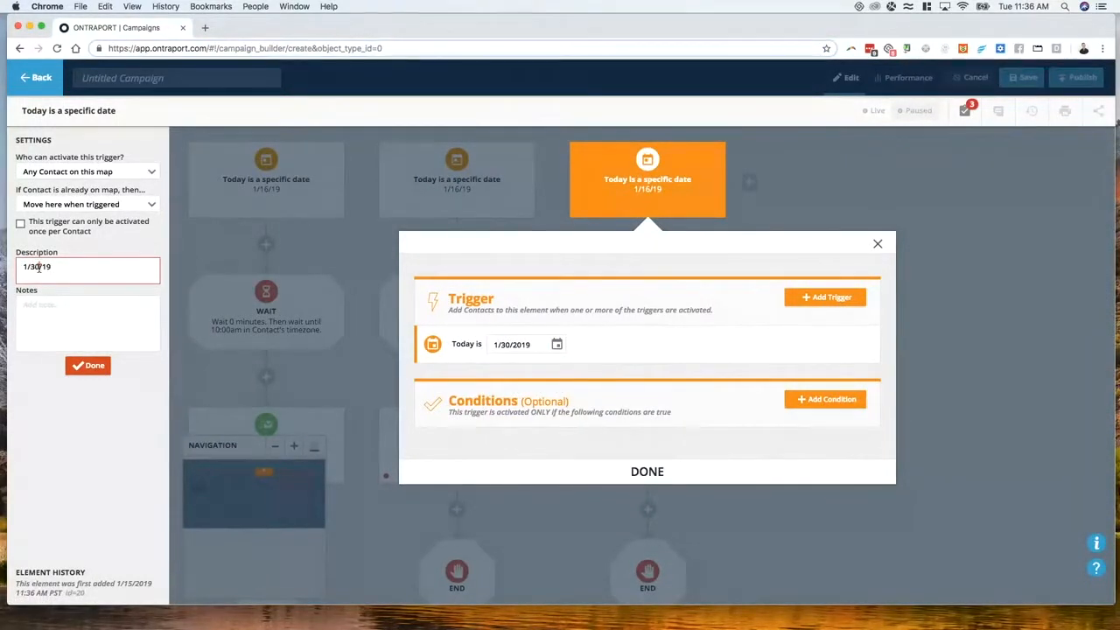
pyautogui.click(88, 365)
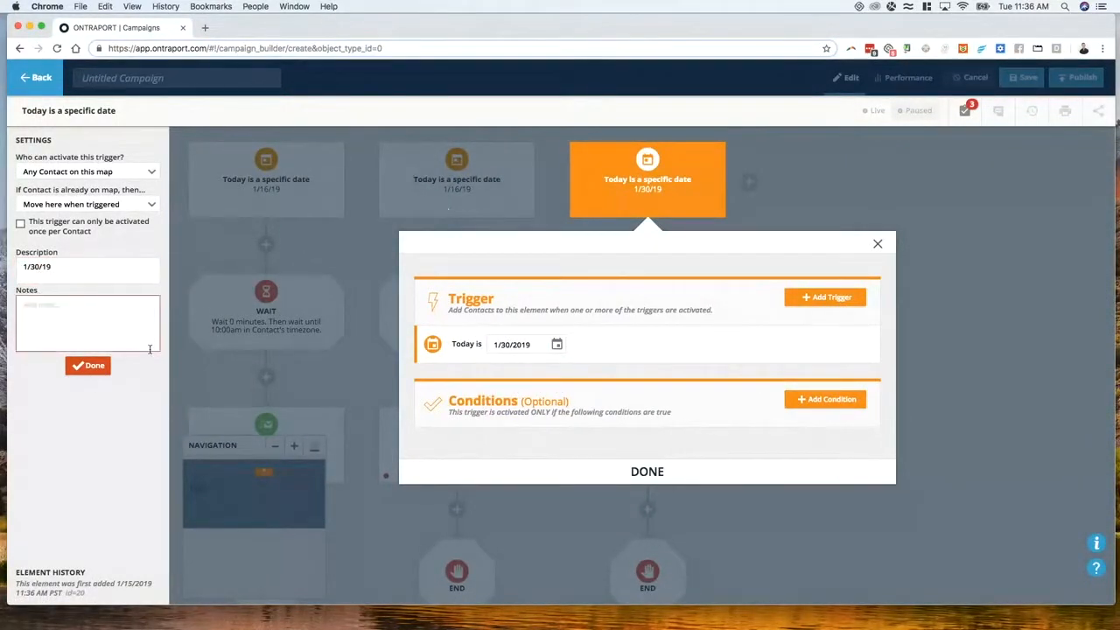
pyautogui.click(101, 370)
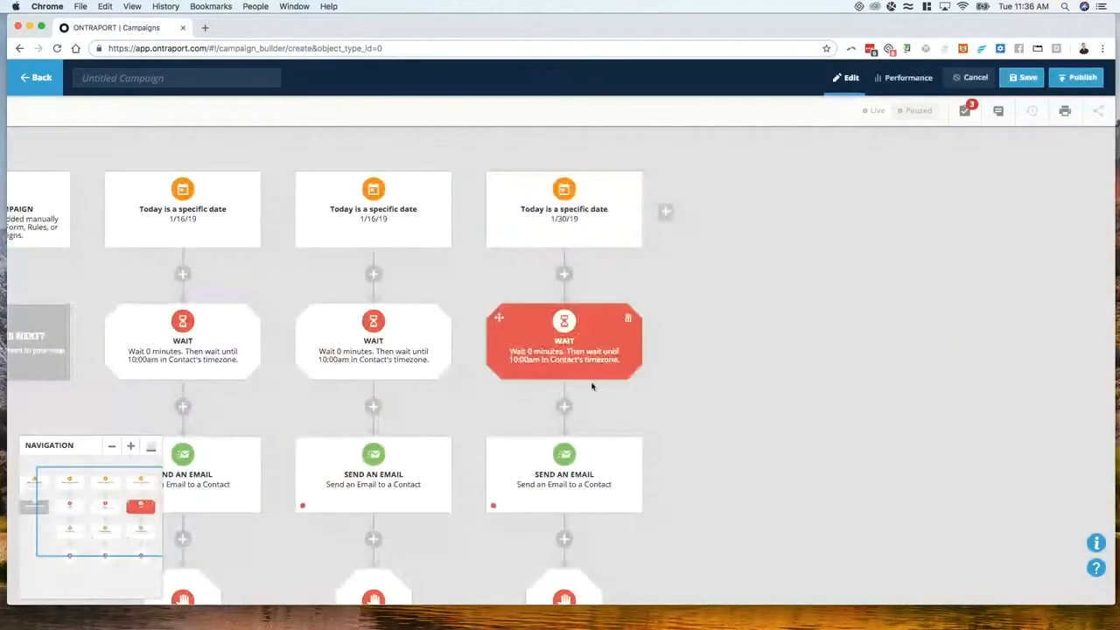
# Step: Open the 1/30/19 trigger's settings and display the options for who can activate it
pyautogui.scroll(-2, 591, 368)
pyautogui.scroll(2, 587, 333)
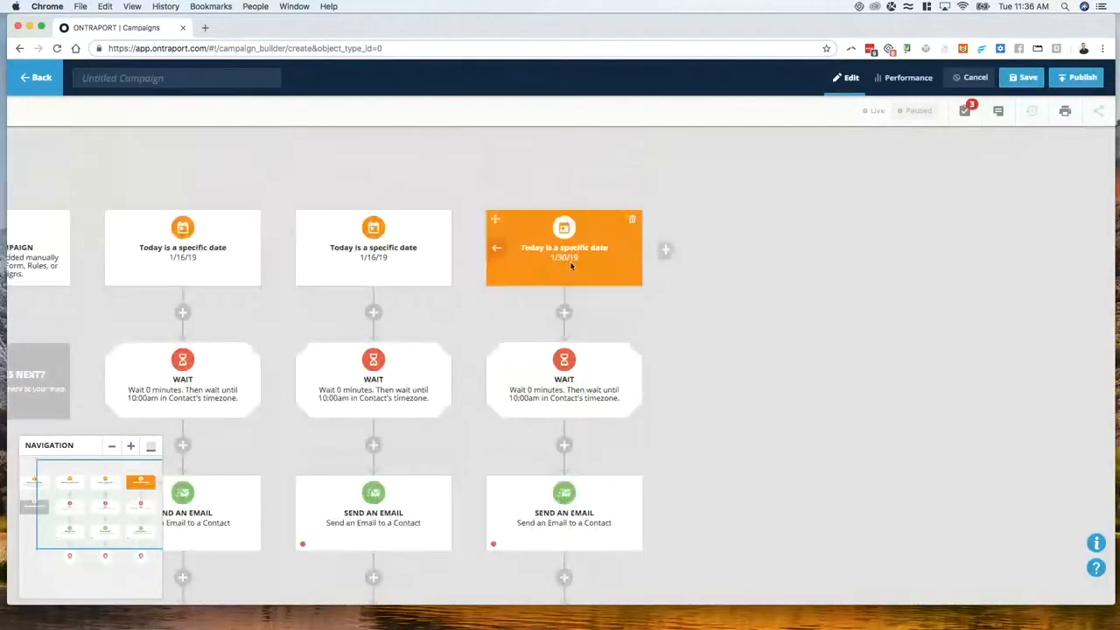
pyautogui.click(569, 263)
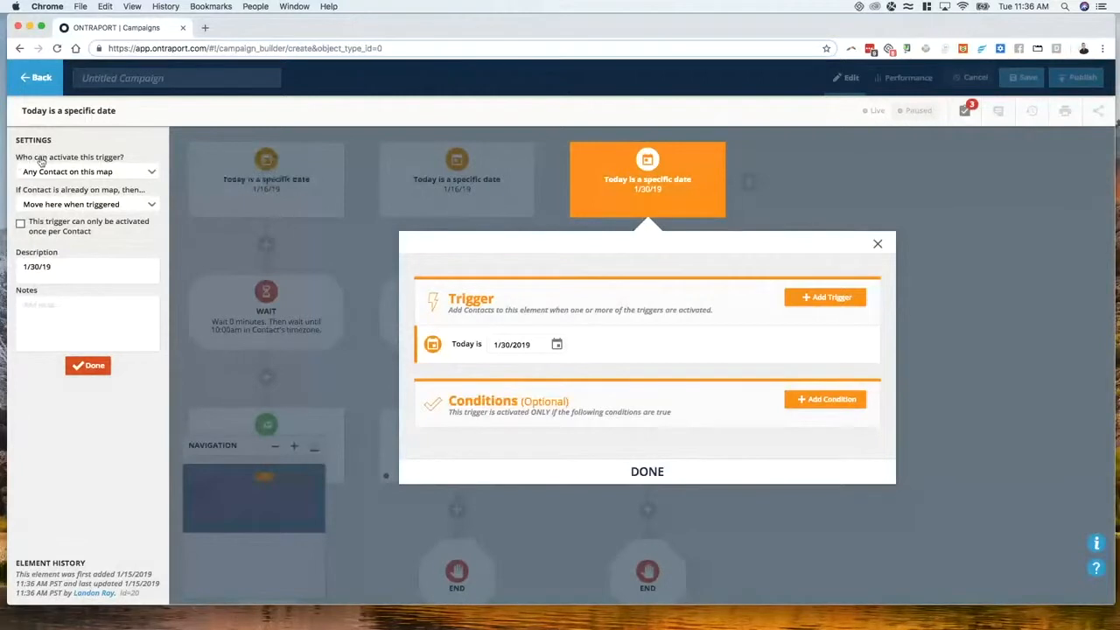
pyautogui.click(113, 174)
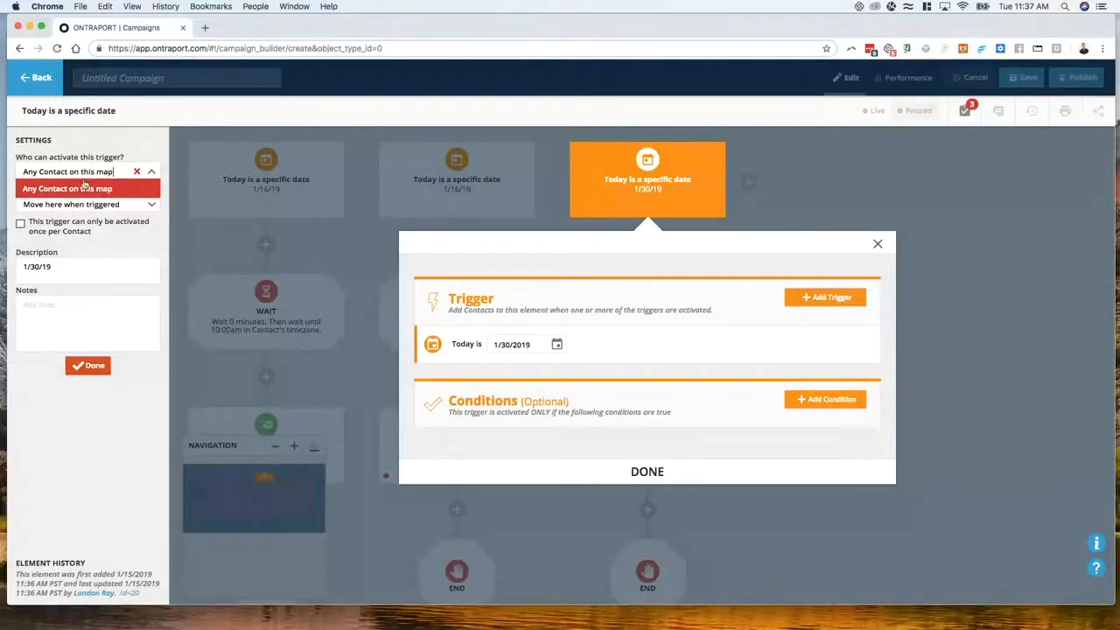
# Step: Check the options for who can activate the 1/30/19 trigger and close its settings
pyautogui.click(131, 155)
pyautogui.click(110, 172)
pyautogui.click(135, 149)
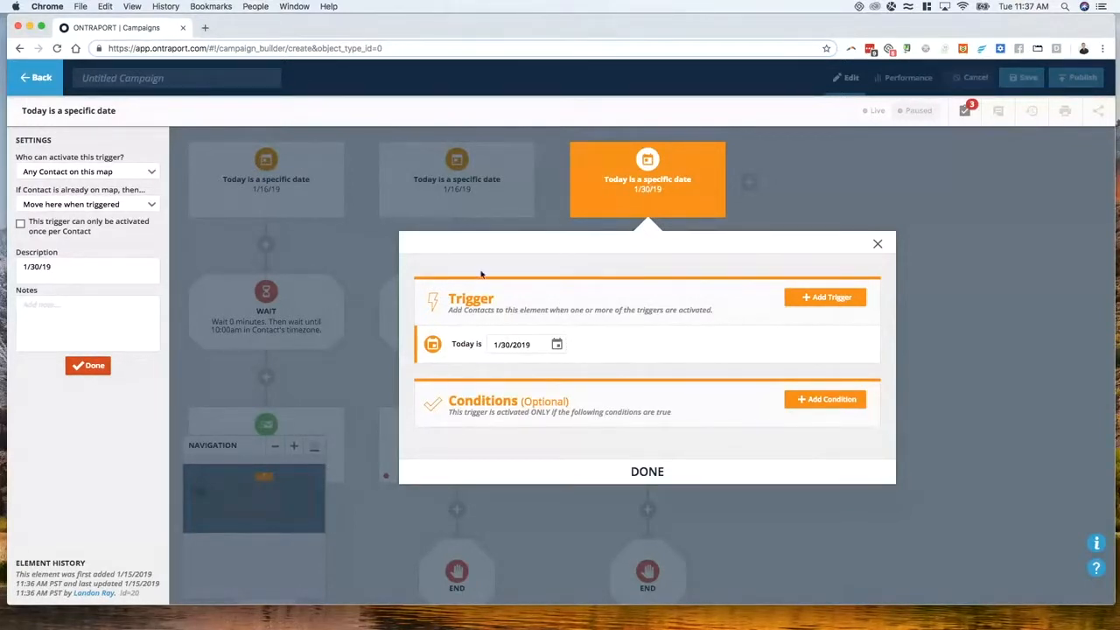
pyautogui.click(553, 197)
pyautogui.moveTo(555, 201); pyautogui.dragTo(720, 271)
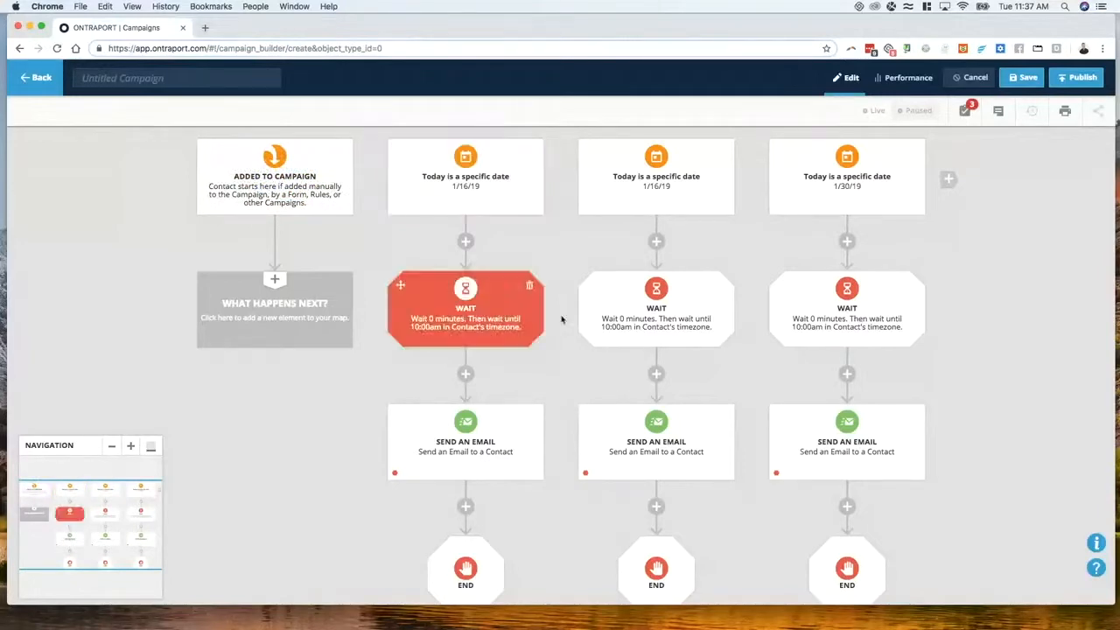
# Step: Set the second specific-date trigger's description to 1/23/19
pyautogui.click(590, 187)
pyautogui.click(49, 267)
pyautogui.press('BackSpace')
pyautogui.press('BackSpace')
pyautogui.write('23')
pyautogui.click(87, 367)
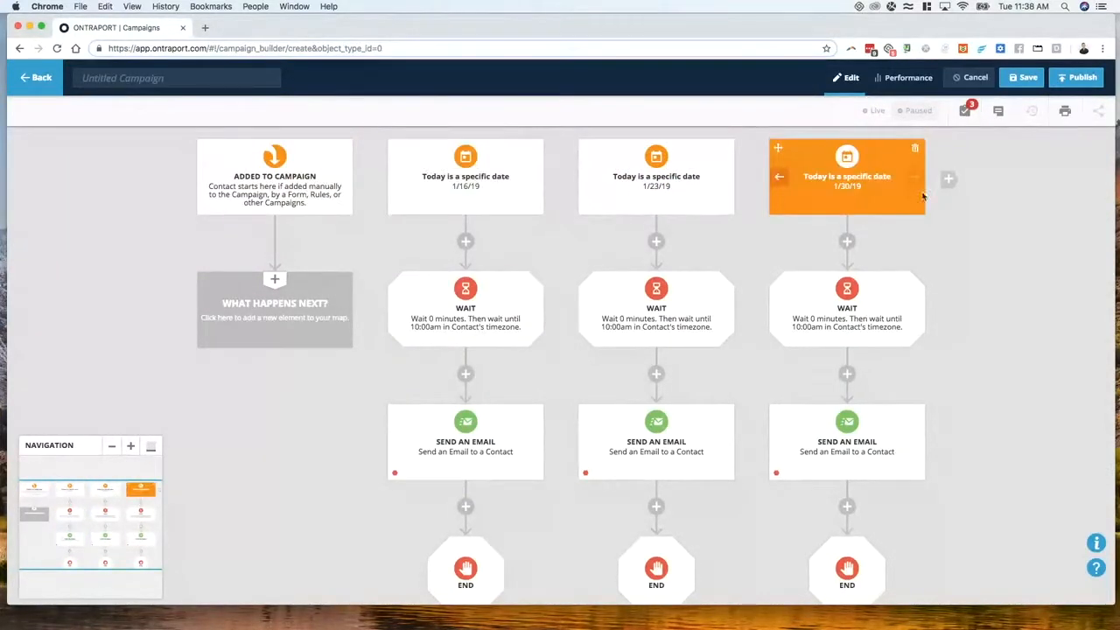
# Step: Name the campaign "Newsletter campaign"
pyautogui.click(131, 78)
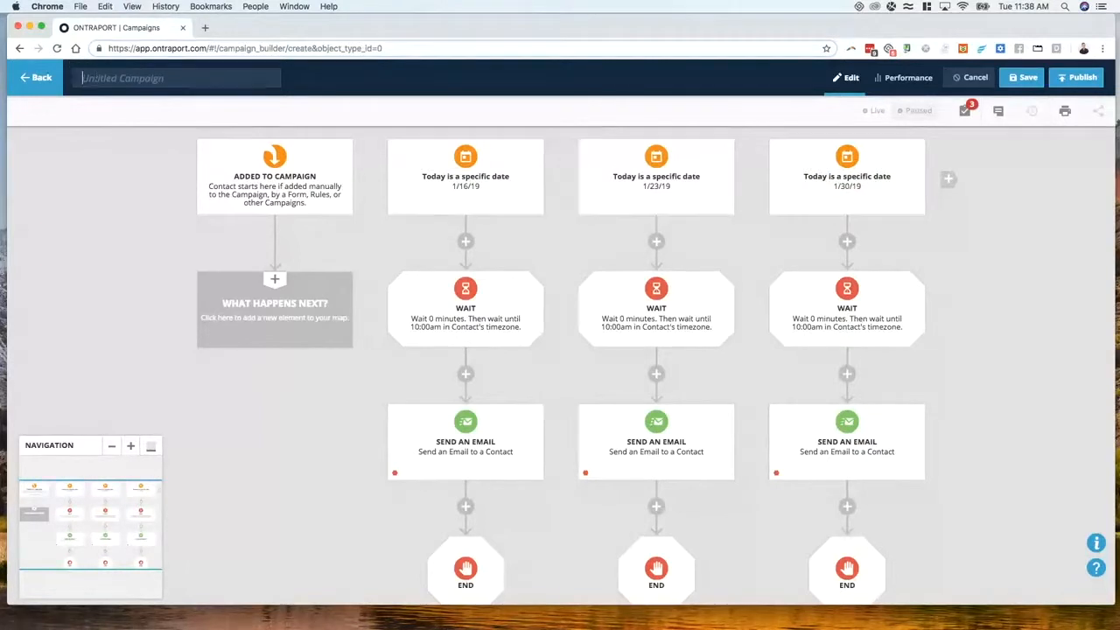
pyautogui.write('Newsletter campaign')
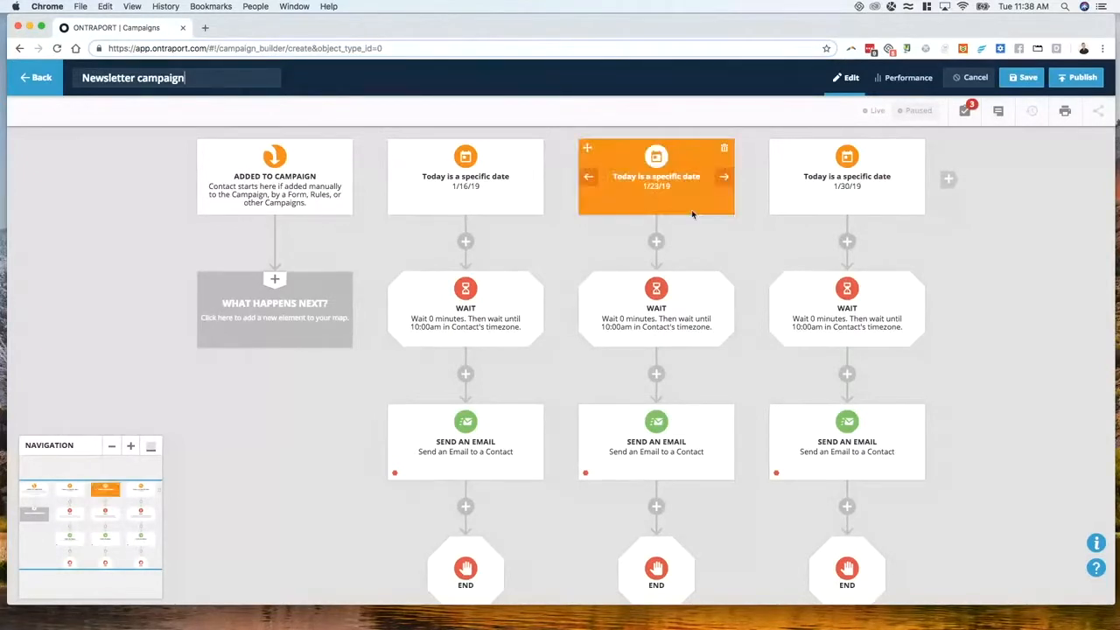
pyautogui.moveTo(752, 250); pyautogui.dragTo(539, 247)
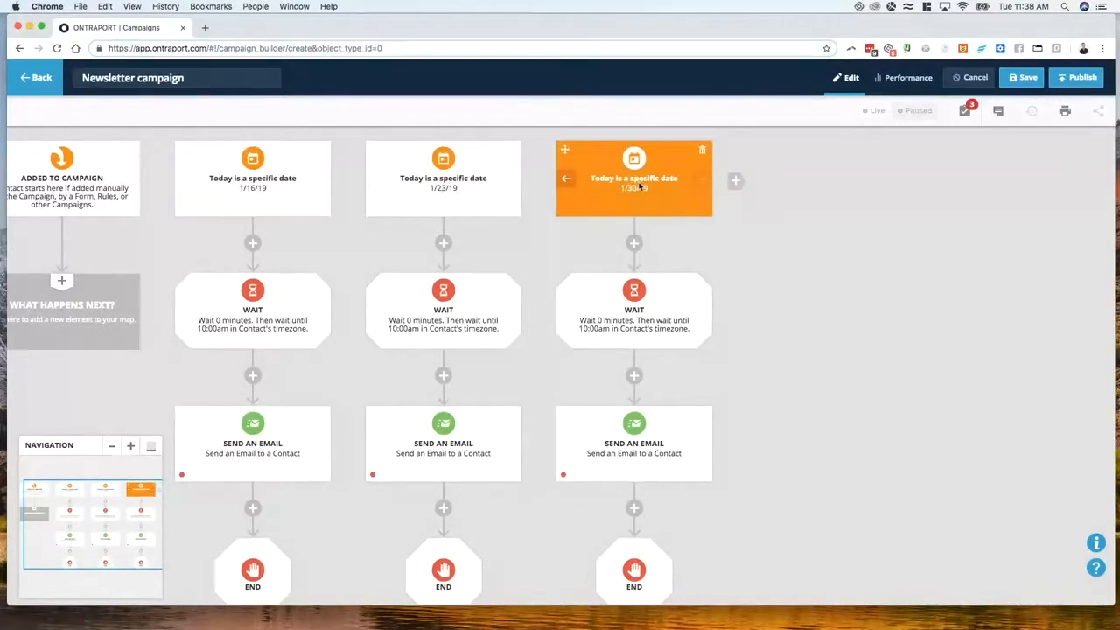
pyautogui.moveTo(151, 254); pyautogui.dragTo(262, 252)
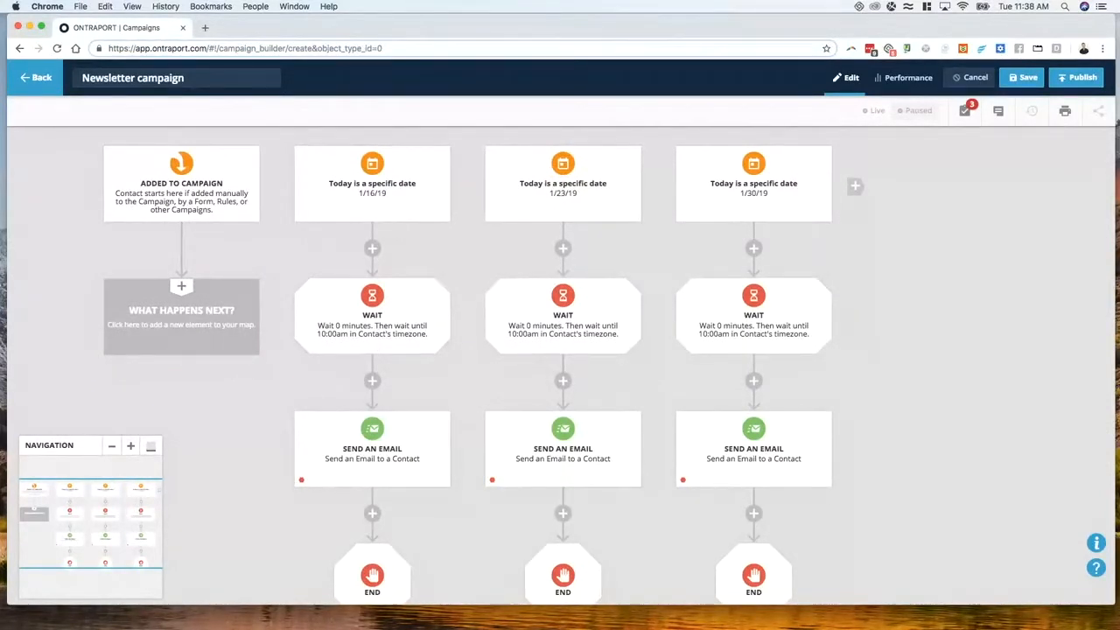
# Step: Open the ONTRAPORT contacts list at app.ontraport.com in a new browser tab
pyautogui.rightClick(149, 26)
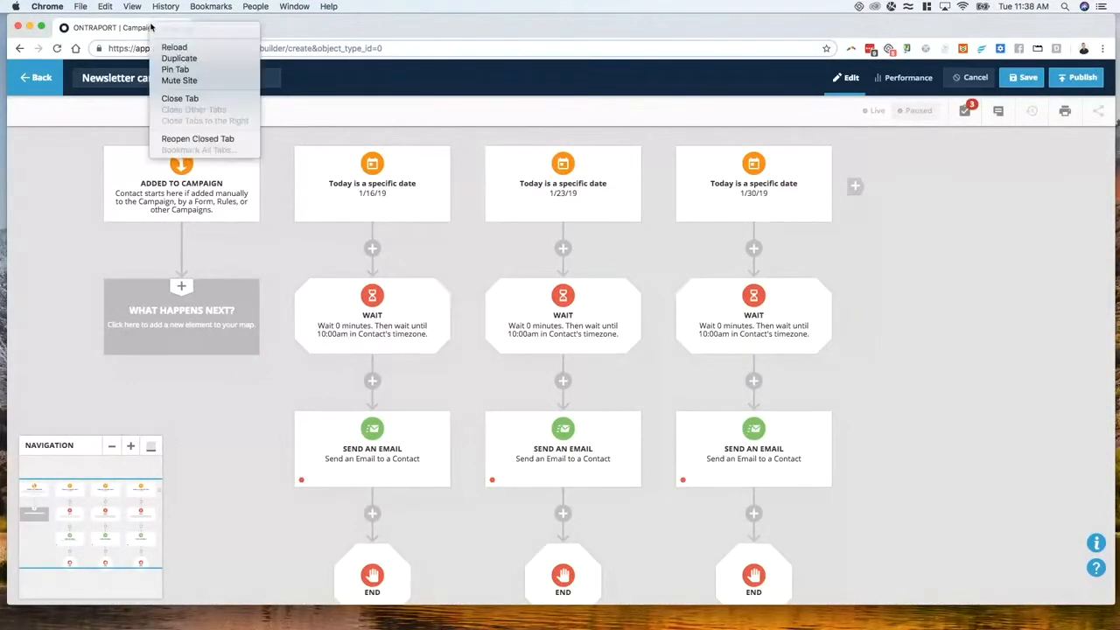
pyautogui.click(245, 29)
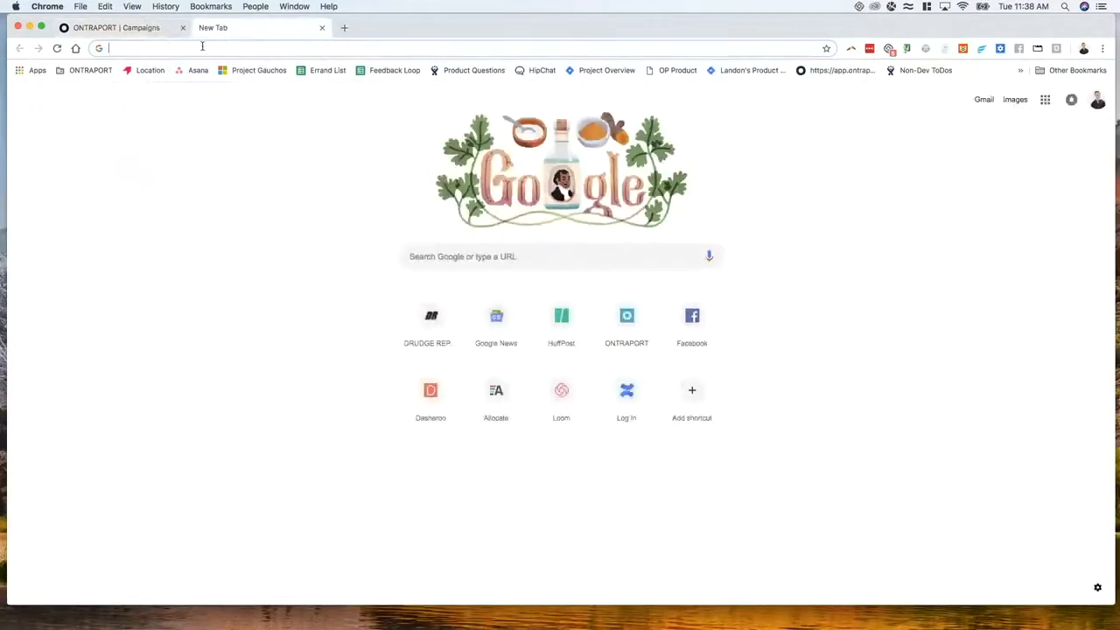
pyautogui.write('app')
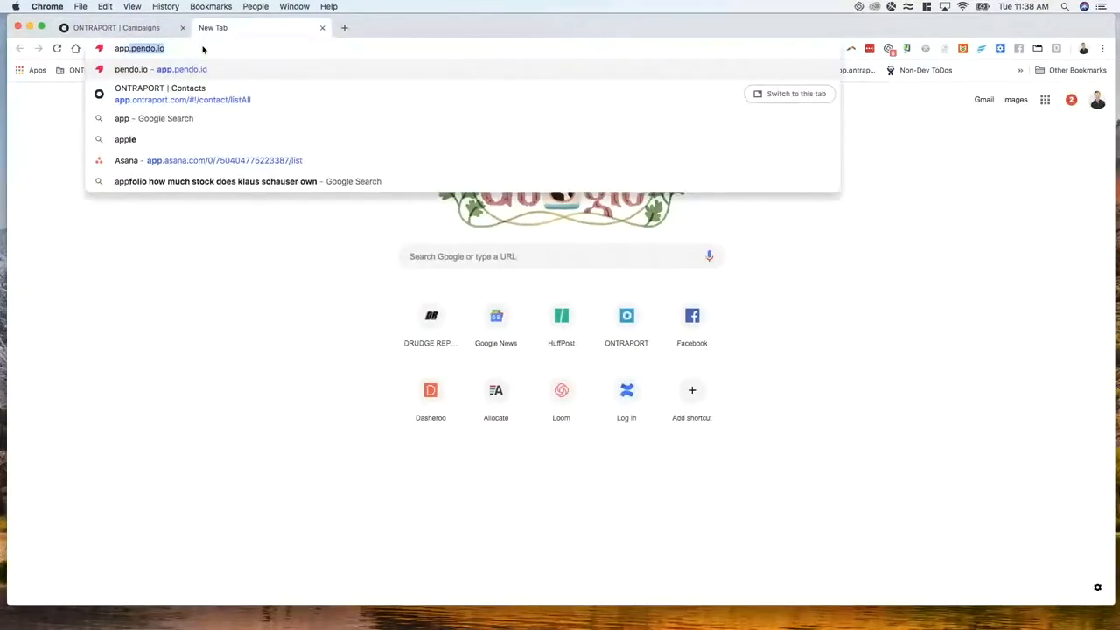
pyautogui.press('Down')
pyautogui.press('Down')
pyautogui.press('Down')
pyautogui.press('Up')
pyautogui.press('Return')
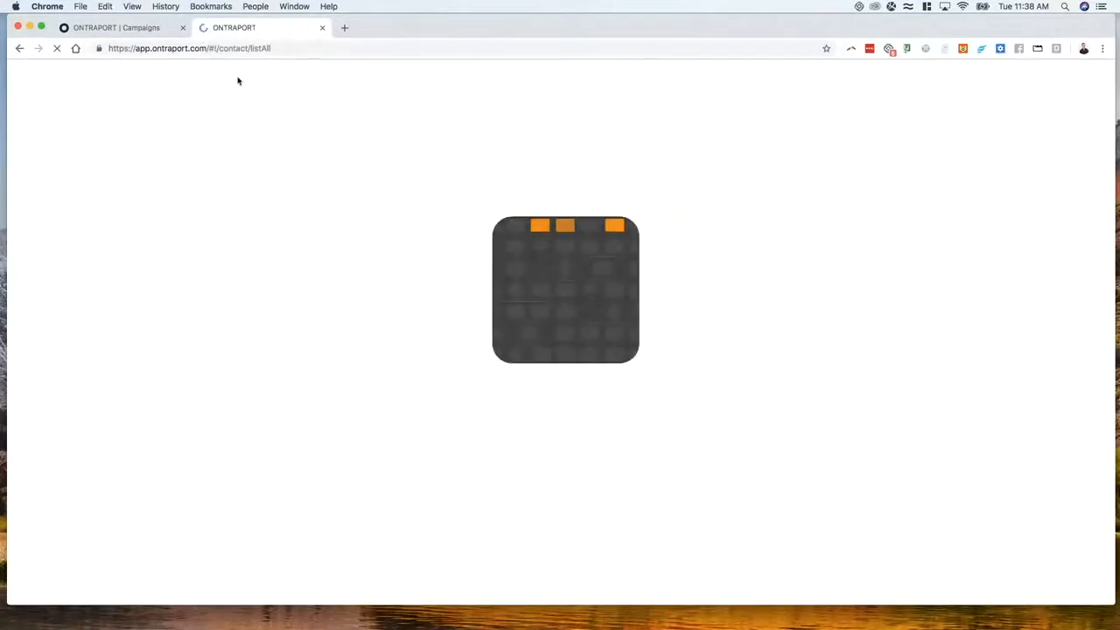
# Step: Back in the campaign, add a Submits Form trigger for the Polar Bear Party form and follow it with an End element
pyautogui.click(139, 32)
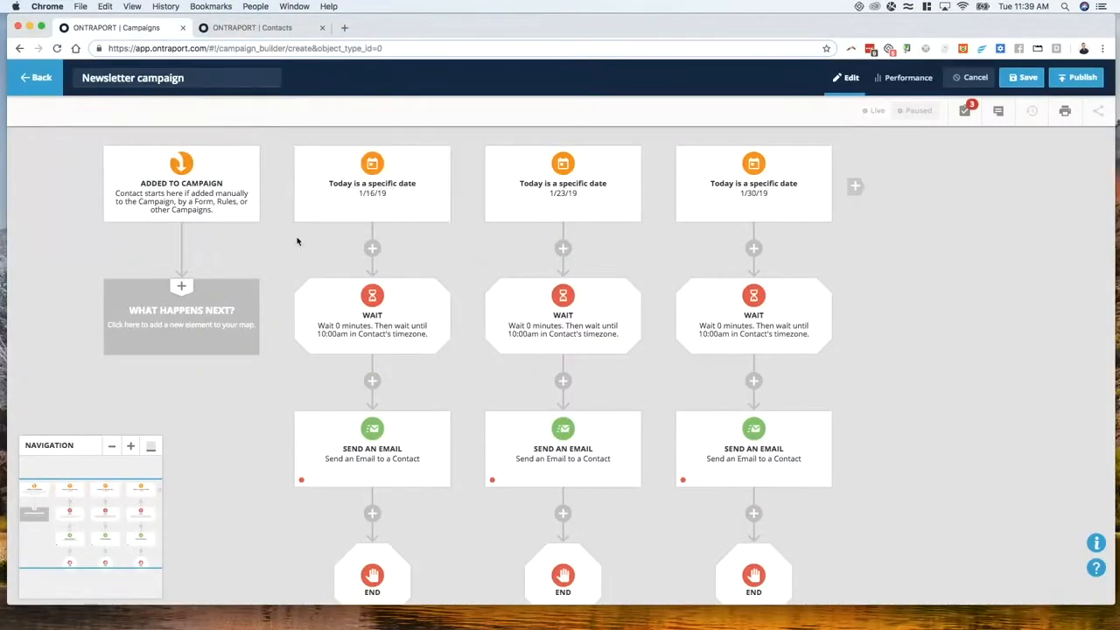
pyautogui.click(855, 185)
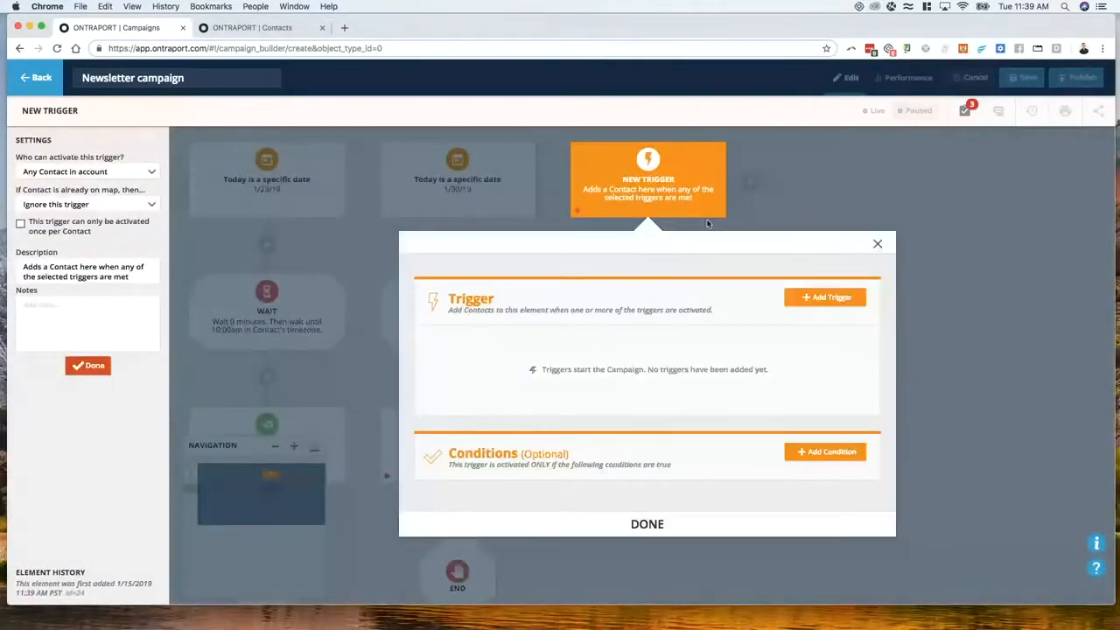
pyautogui.click(822, 298)
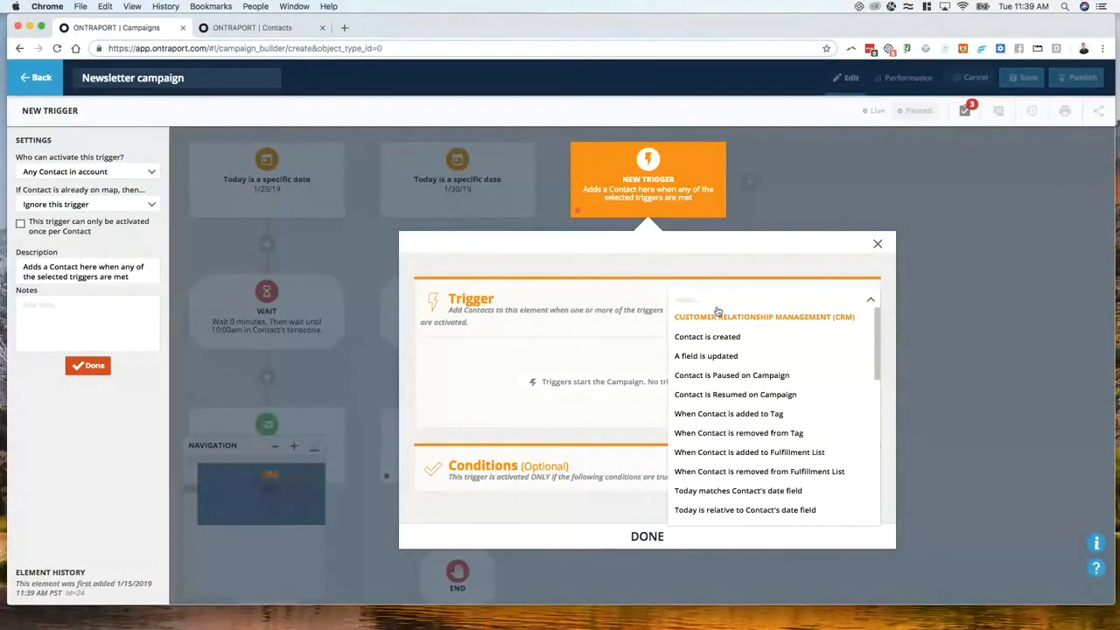
pyautogui.write('form')
pyautogui.click(715, 315)
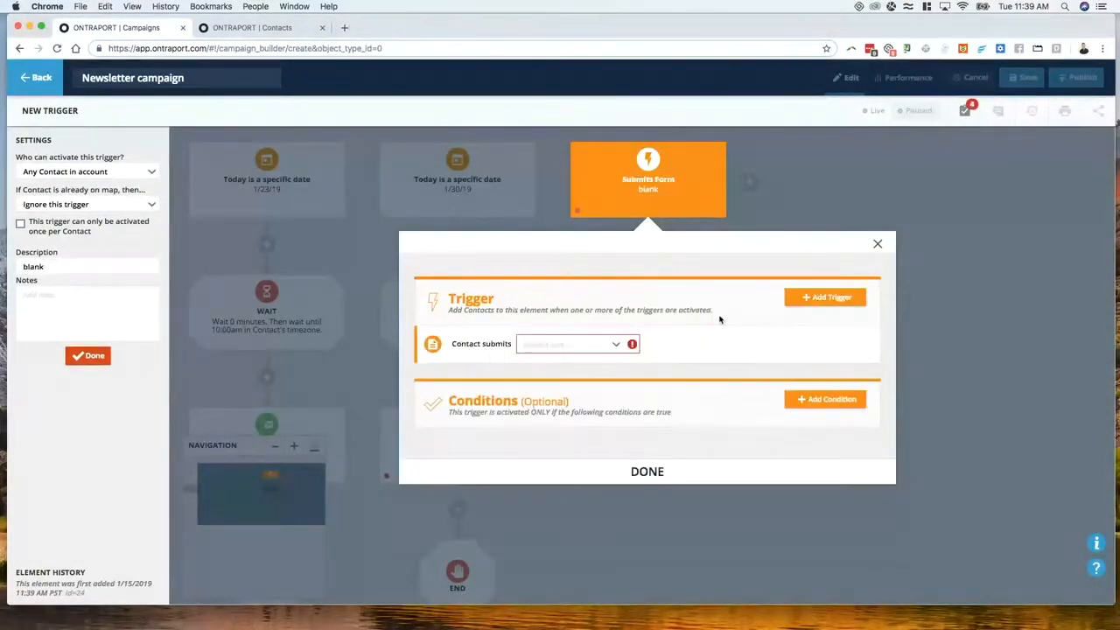
pyautogui.click(560, 347)
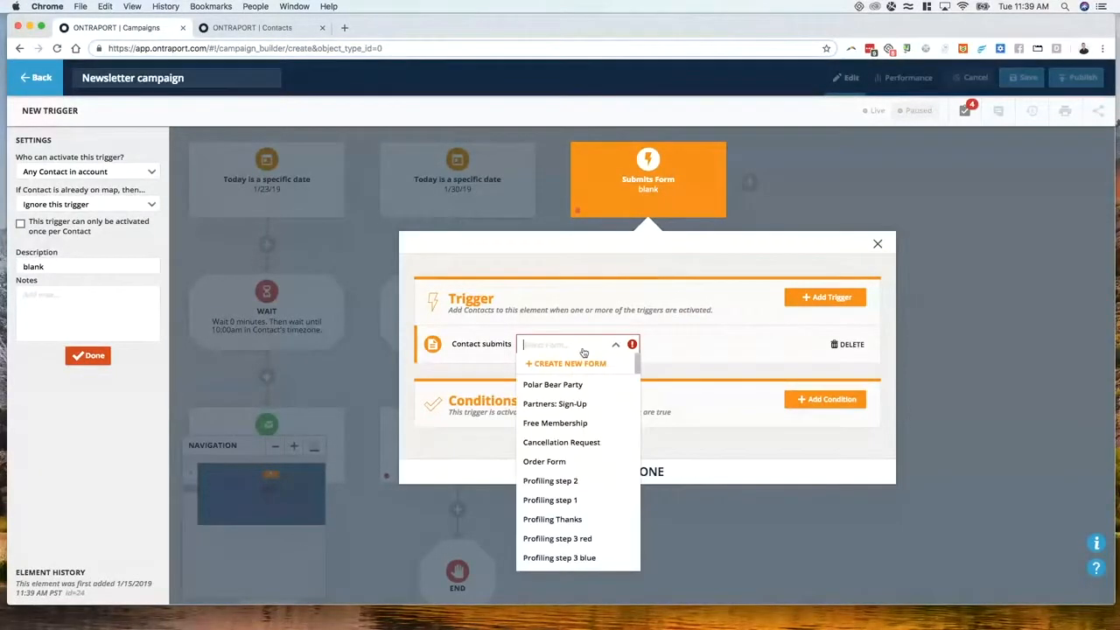
pyautogui.click(576, 385)
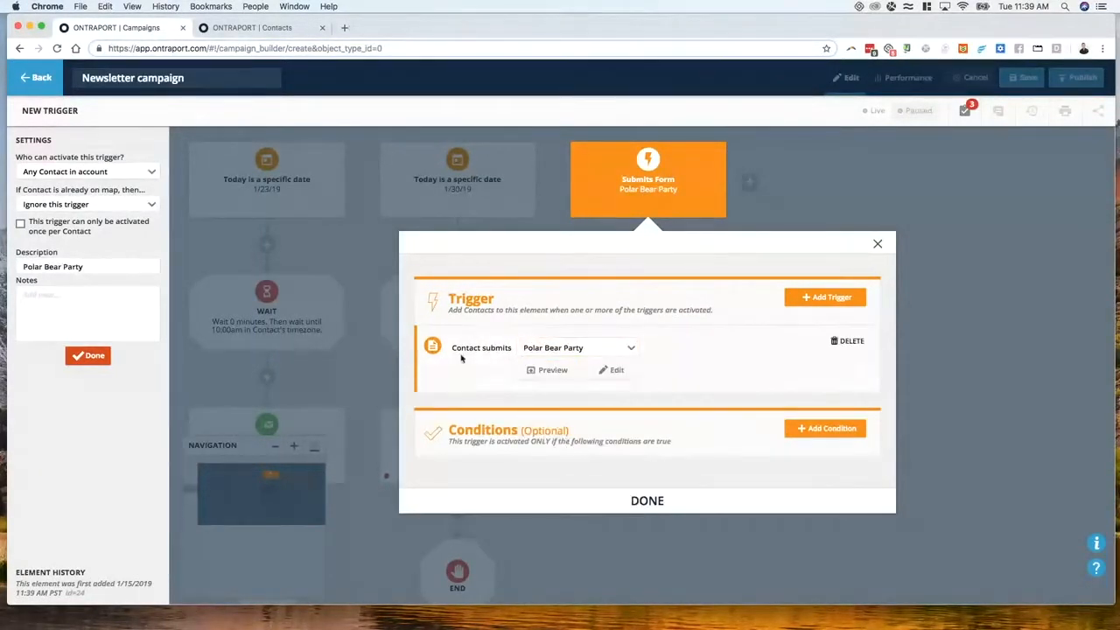
pyautogui.click(651, 498)
pyautogui.click(928, 337)
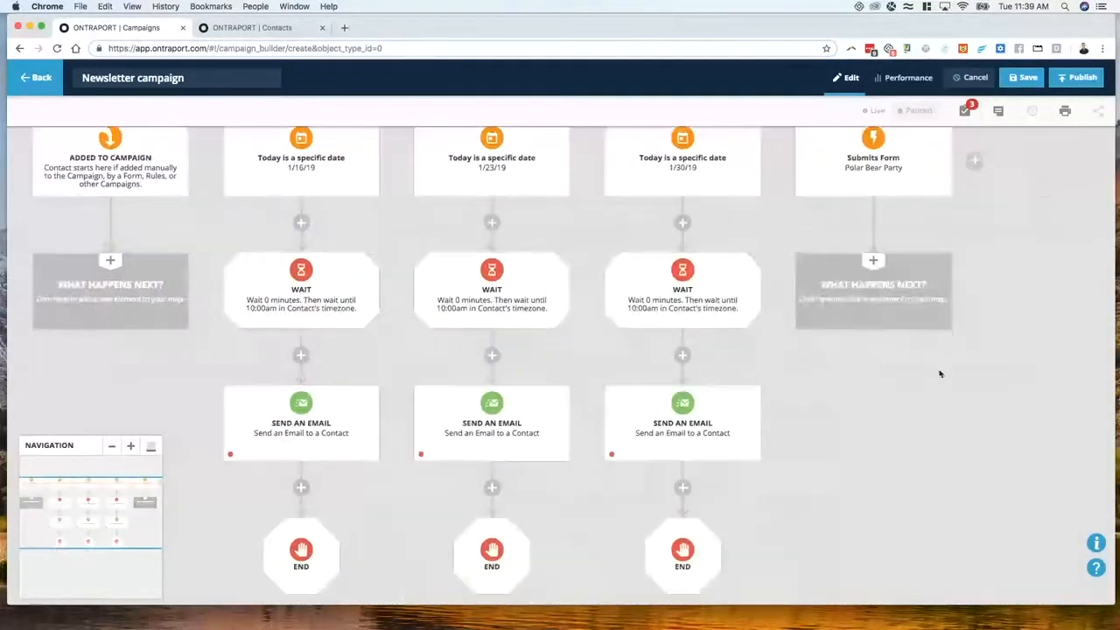
pyautogui.click(725, 501)
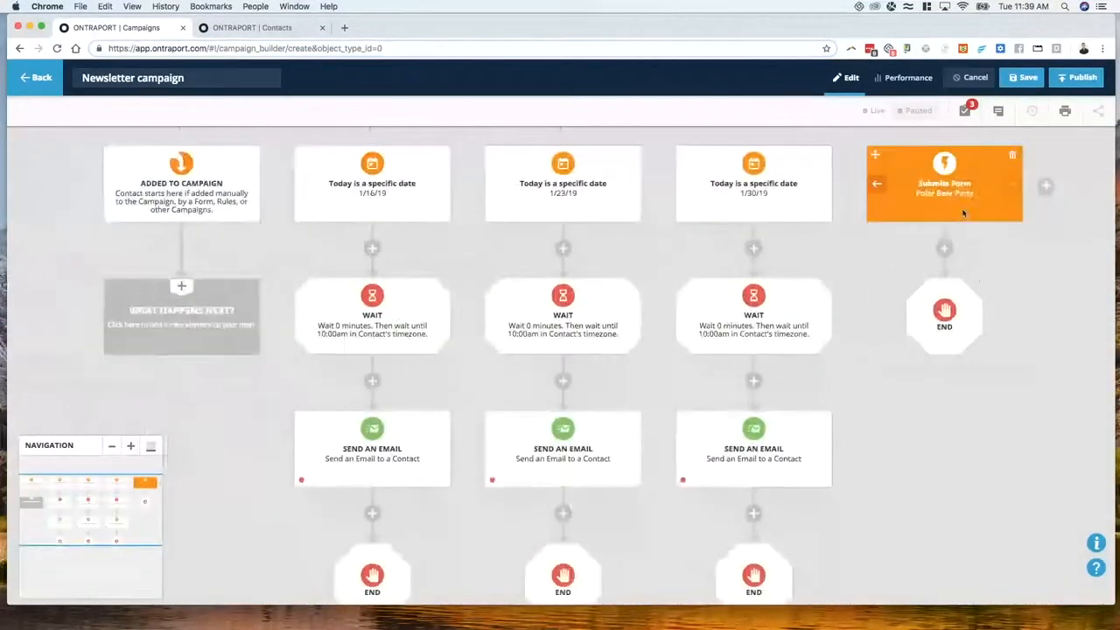
# Step: Move the Submits Form trigger ahead of all three specific-date triggers, directly beside Added to Campaign
pyautogui.click(878, 187)
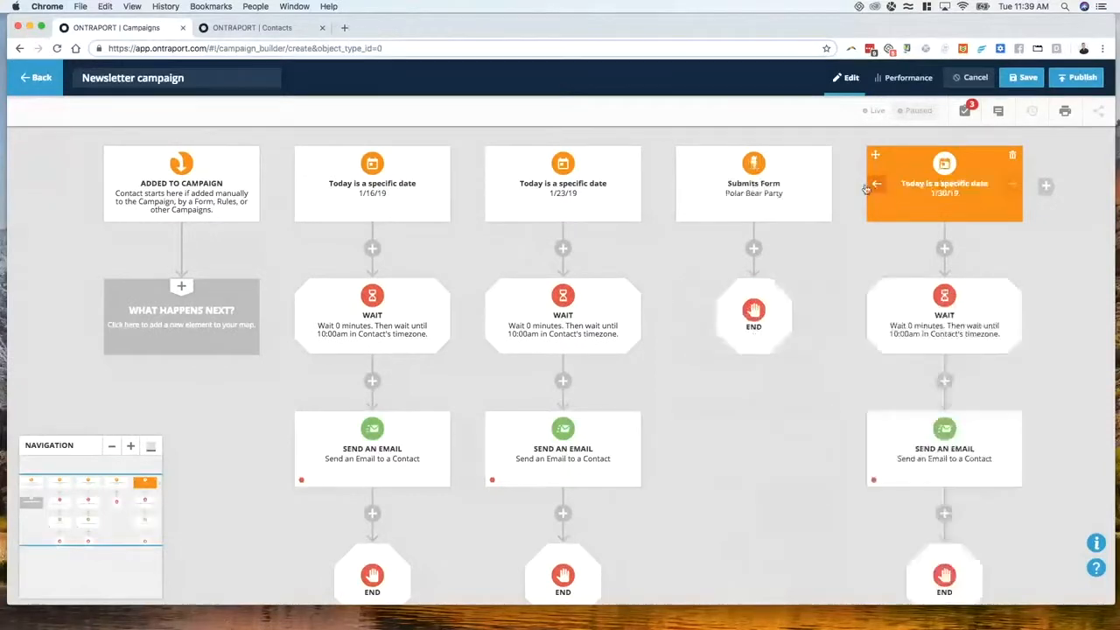
pyautogui.click(686, 185)
pyautogui.click(496, 184)
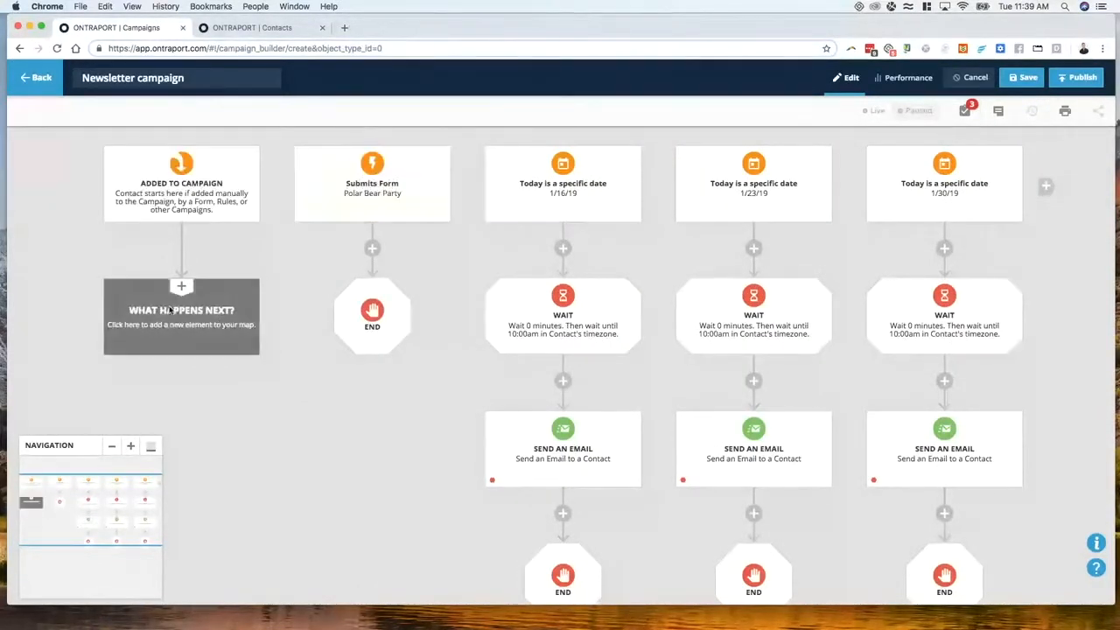
# Step: Finish the Added to Campaign branch with an End element and insert a Send an Email element below the Submits Form trigger
pyautogui.click(181, 315)
pyautogui.click(728, 503)
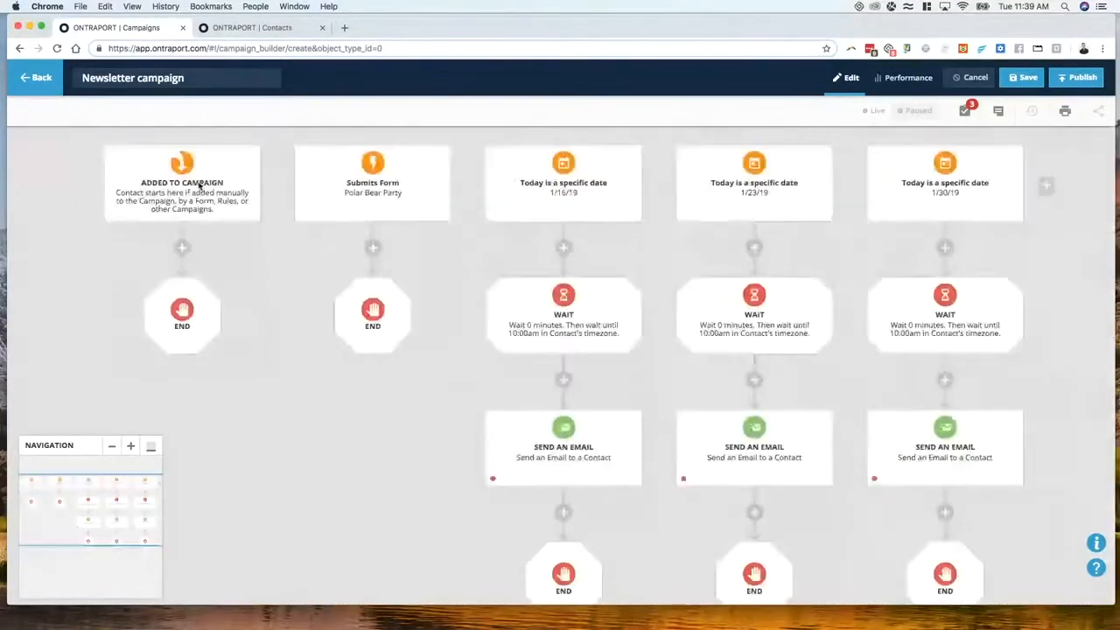
pyautogui.click(371, 247)
pyautogui.click(392, 315)
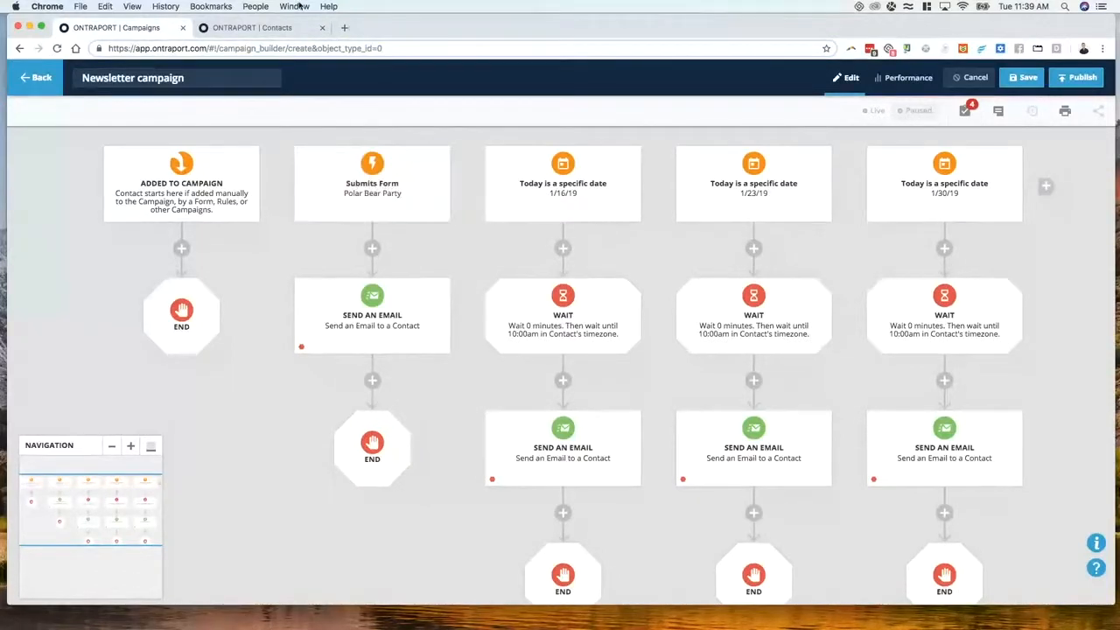
# Step: In the other ONTRAPORT tab, open the landing page "Testing order bump redirects." for editing
pyautogui.click(278, 29)
pyautogui.moveTo(284, 83)
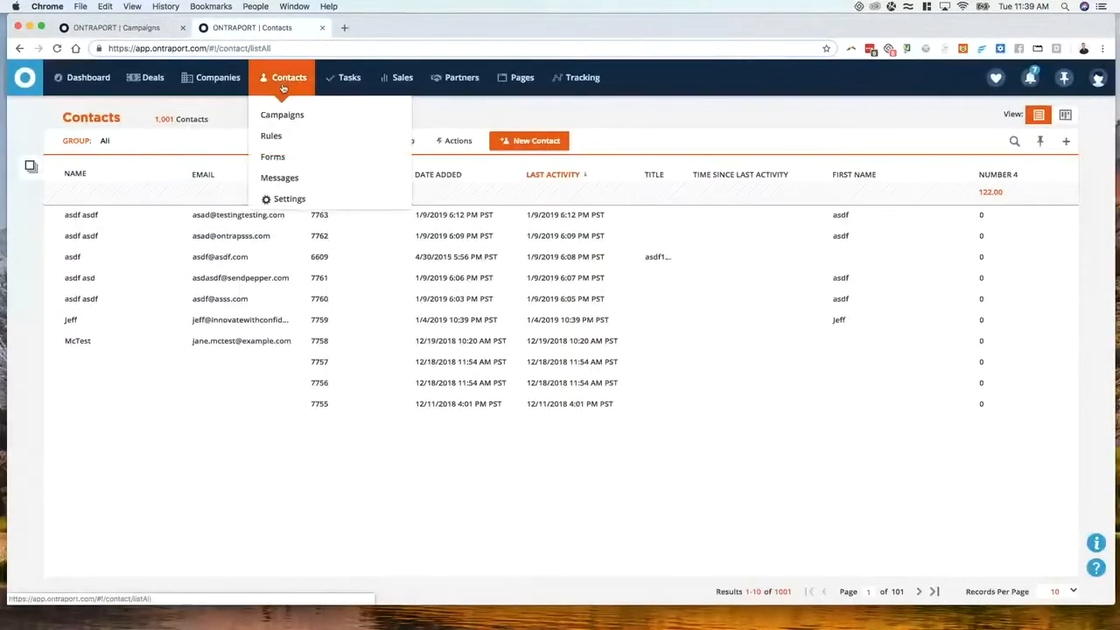
pyautogui.click(511, 79)
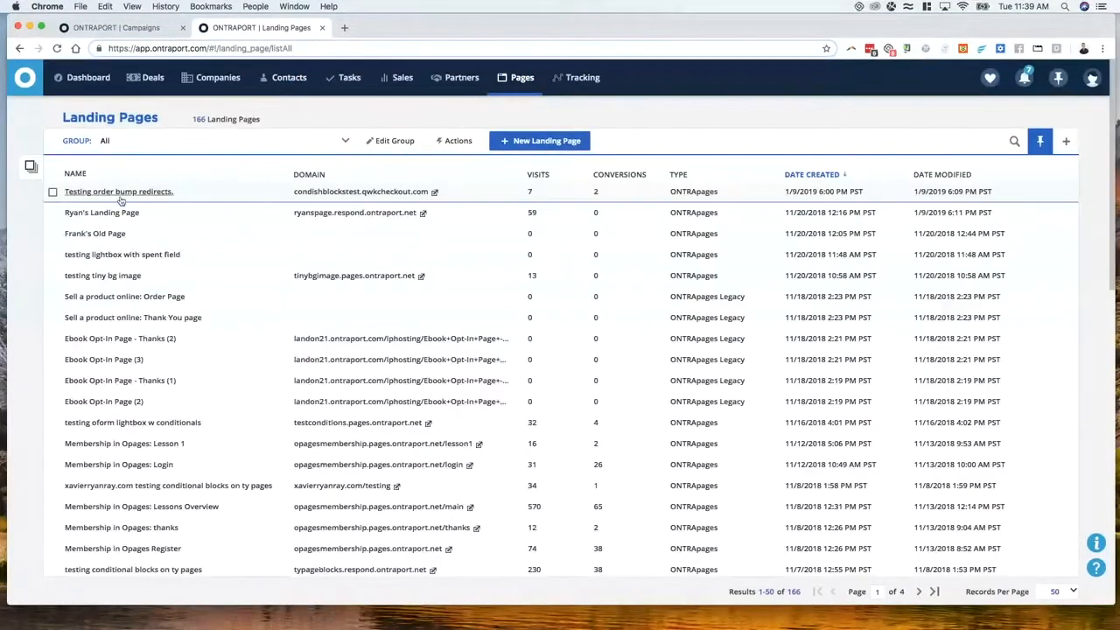
pyautogui.click(111, 193)
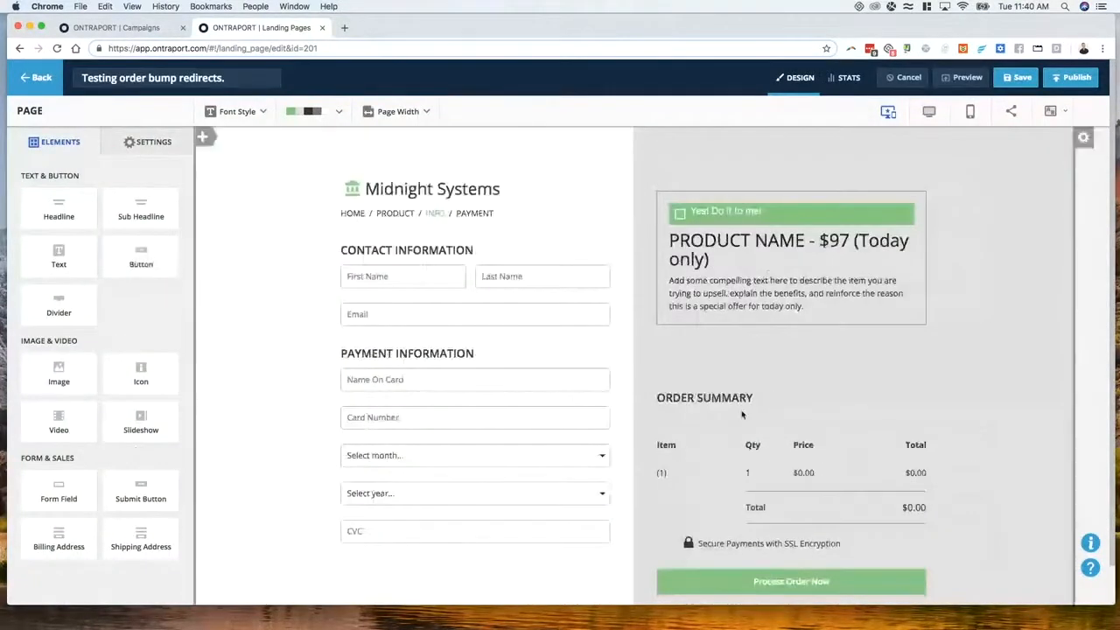
# Step: Open the form settings of the Process Order Now submit button and display the Manage Form Fills section
pyautogui.scroll(-1, 742, 415)
pyautogui.click(717, 543)
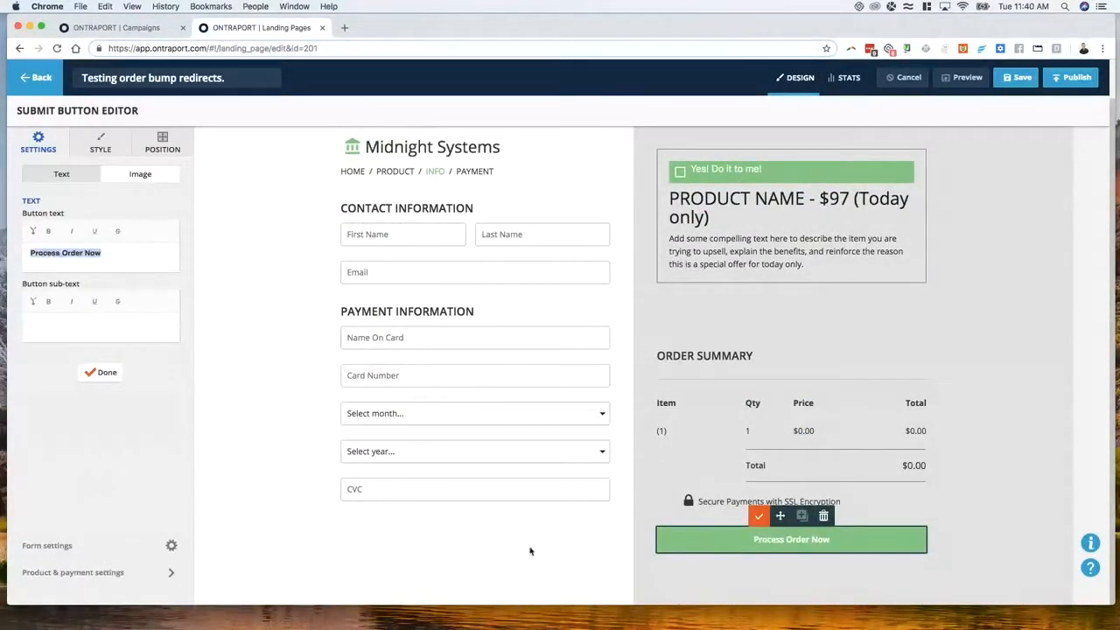
pyautogui.click(57, 547)
pyautogui.scroll(-2, 401, 445)
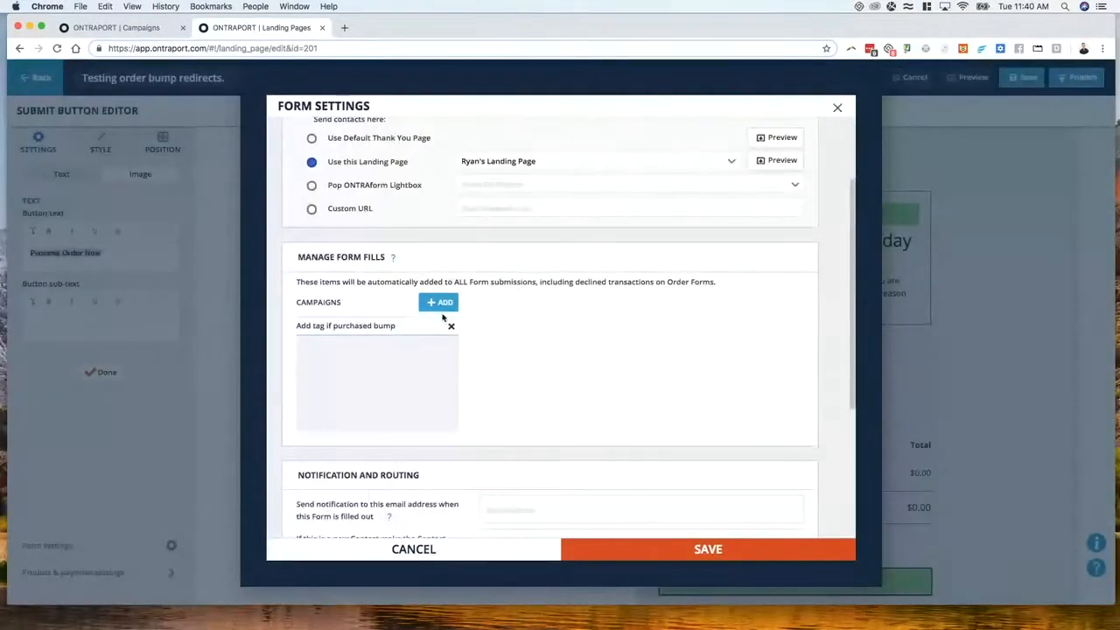
# Step: Try adding the campaign "Fancy newsletter setup." to the form fills and cancel the form settings
pyautogui.click(444, 306)
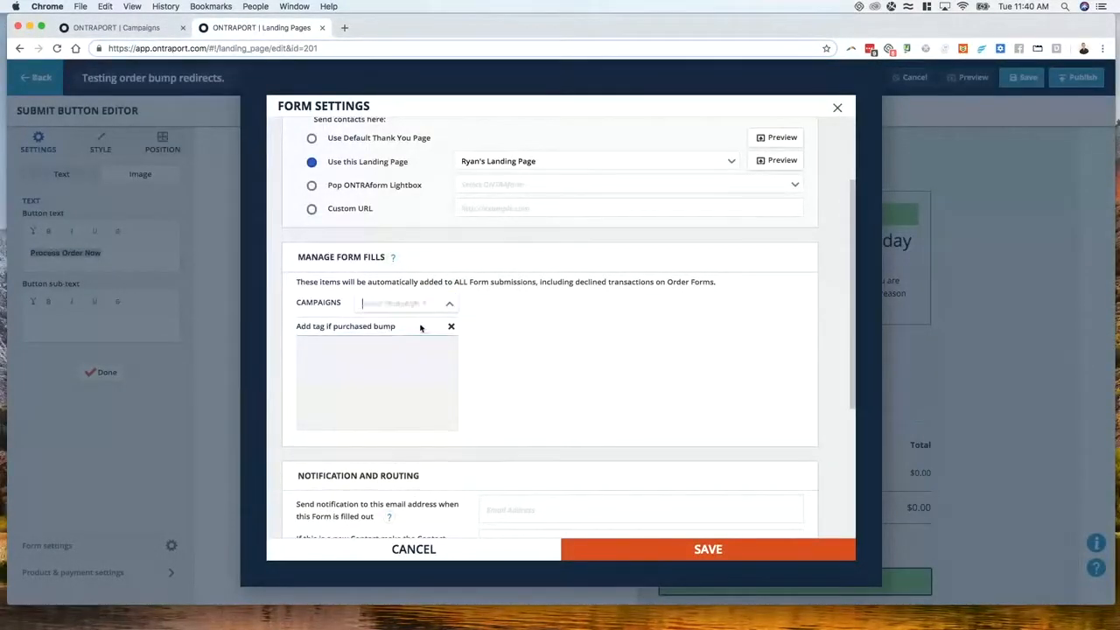
pyautogui.click(390, 308)
pyautogui.write('news')
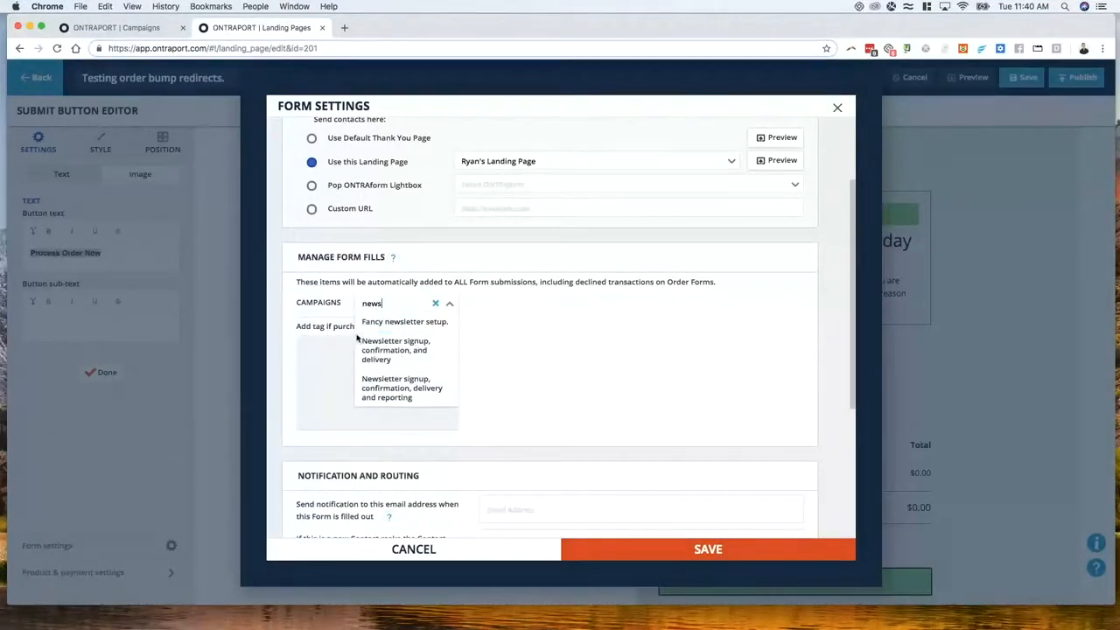
pyautogui.click(389, 321)
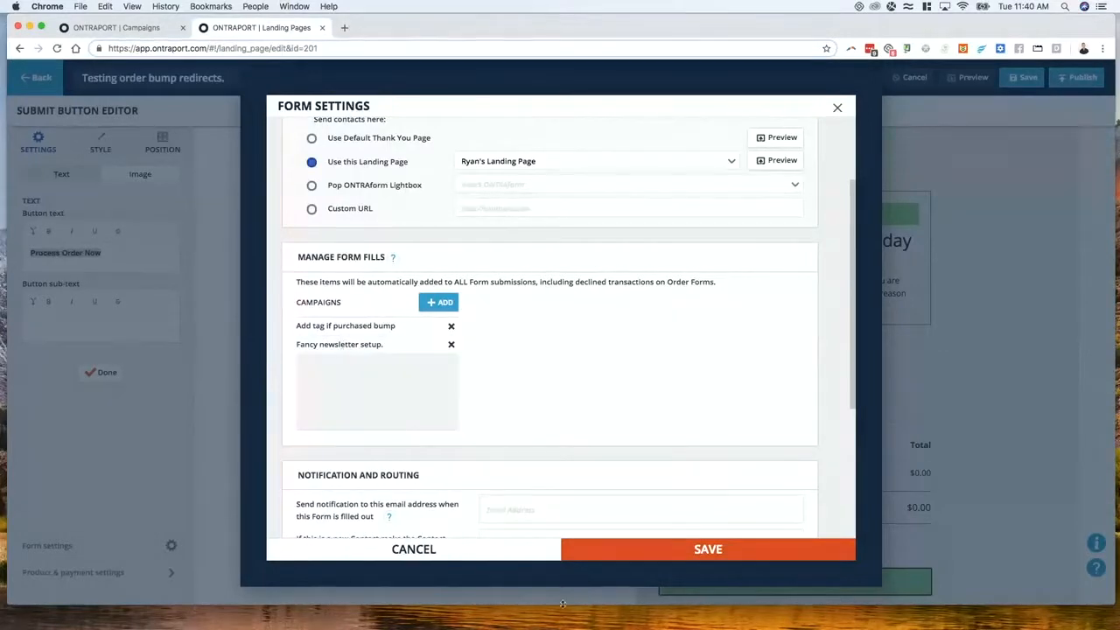
pyautogui.click(403, 549)
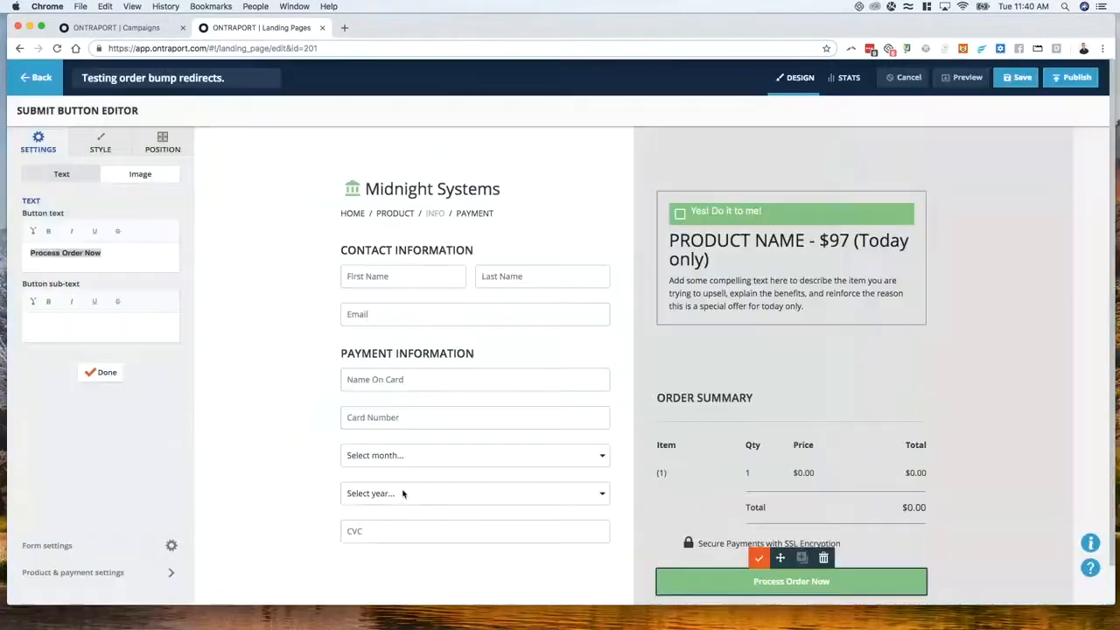
# Step: Back in the newsletter campaign, copy only the Submits Form branch's Send an Email element to below Added to Campaign
pyautogui.click(116, 27)
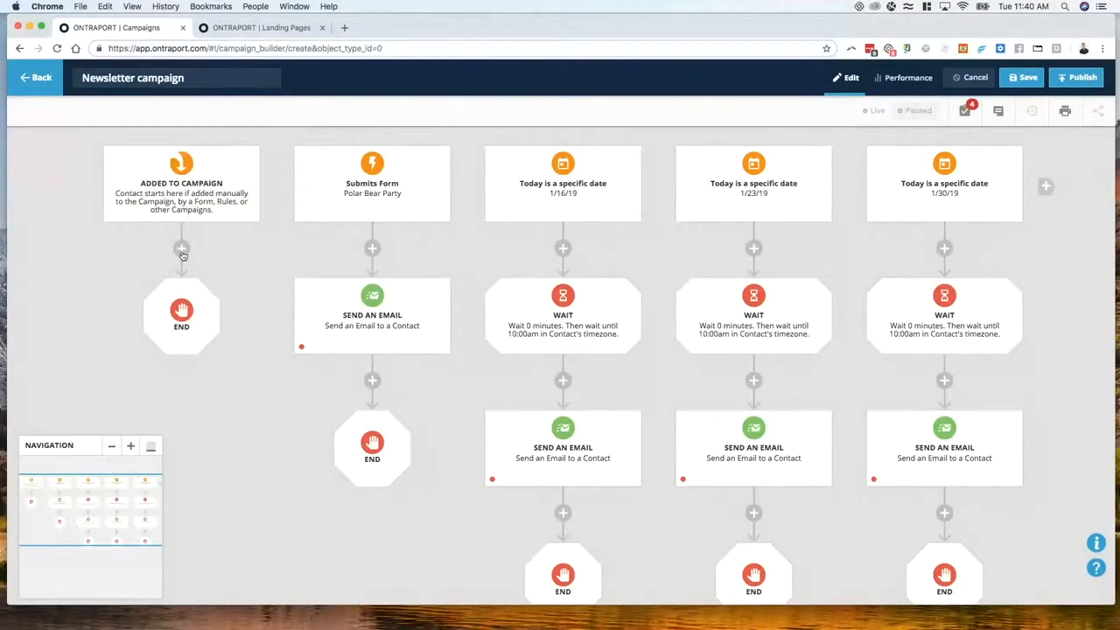
pyautogui.moveTo(303, 287); pyautogui.dragTo(181, 256)
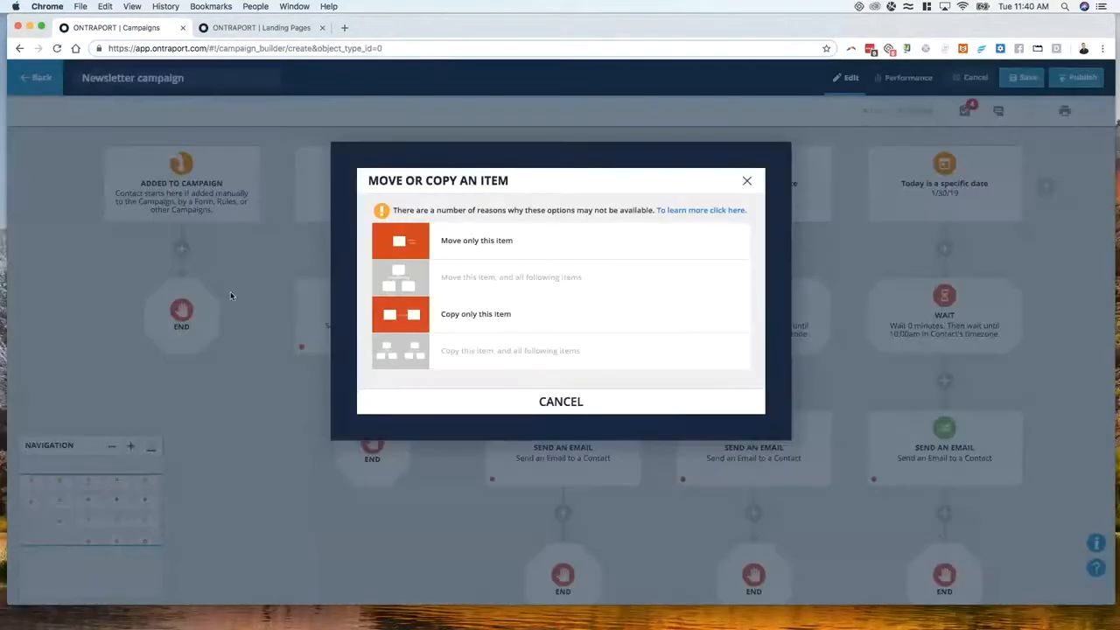
pyautogui.click(464, 314)
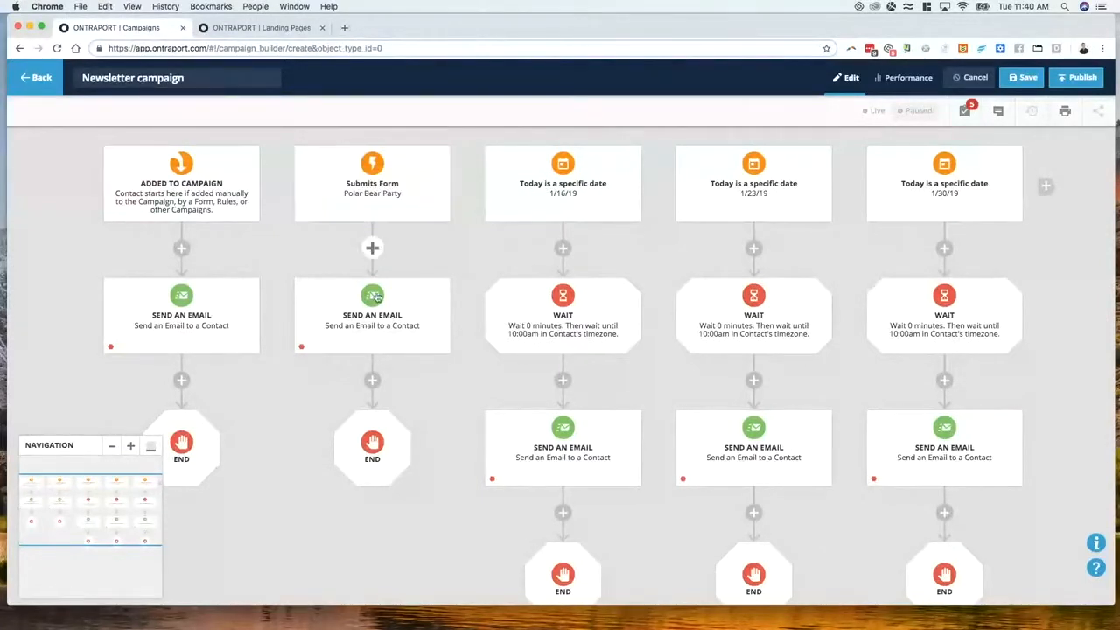
# Step: Set the 1/16/19 date trigger to Add here again when triggered for contacts already on the map
pyautogui.moveTo(452, 440); pyautogui.dragTo(378, 412)
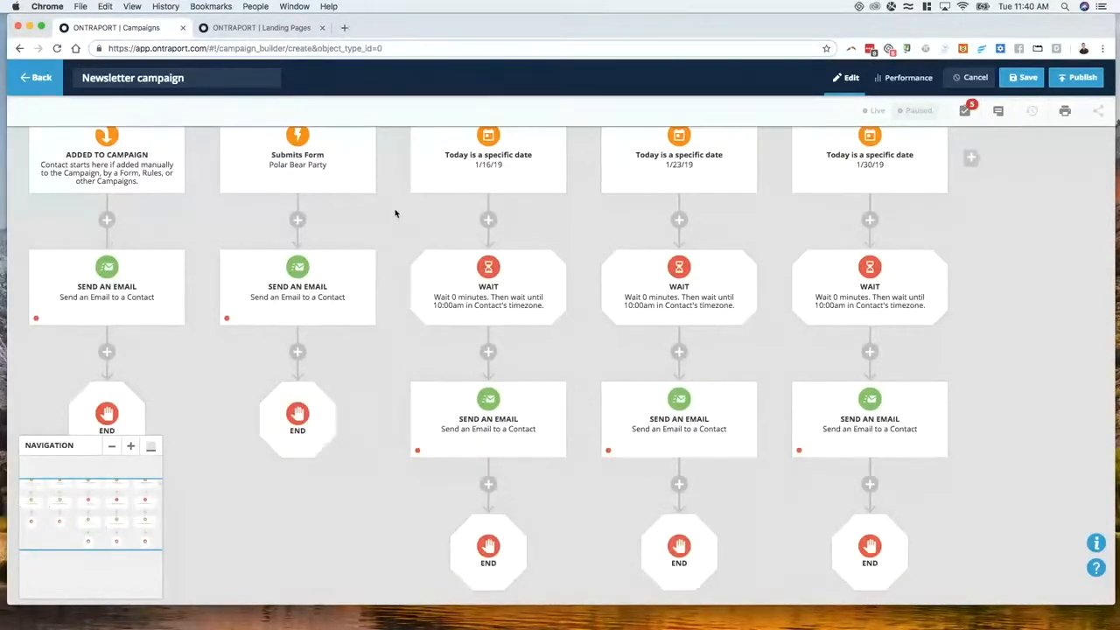
pyautogui.moveTo(395, 213); pyautogui.dragTo(352, 373)
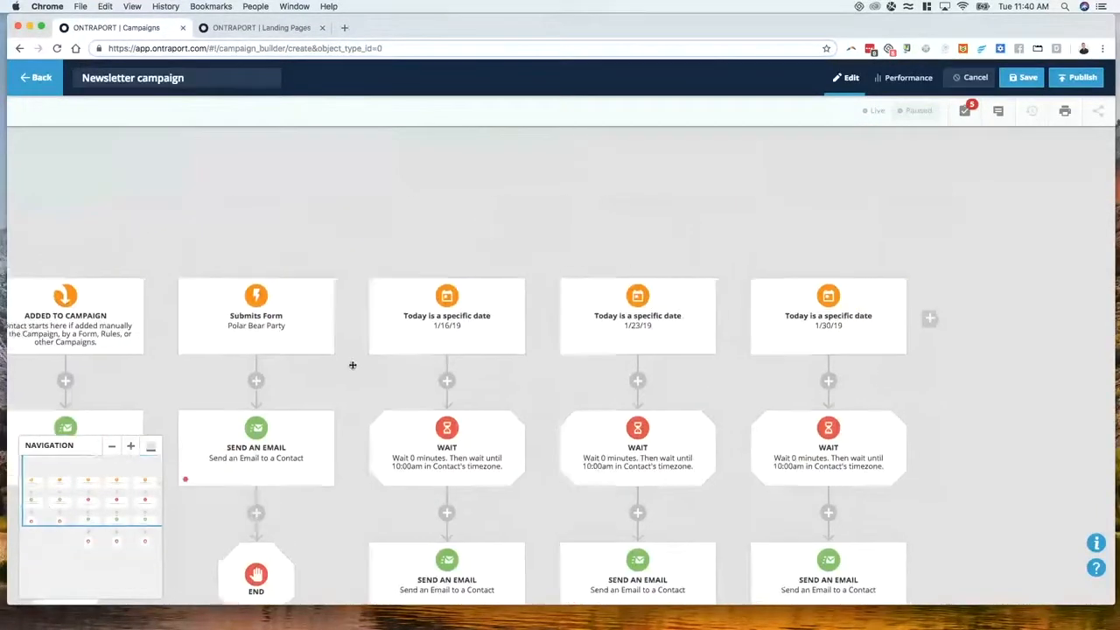
pyautogui.click(442, 333)
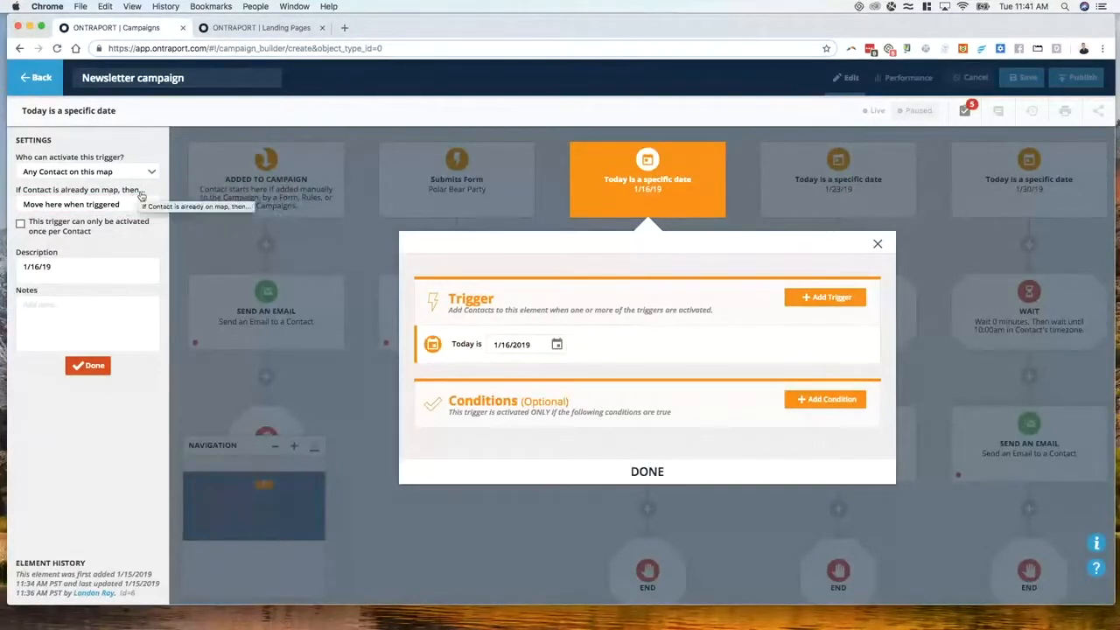
pyautogui.moveTo(63, 210)
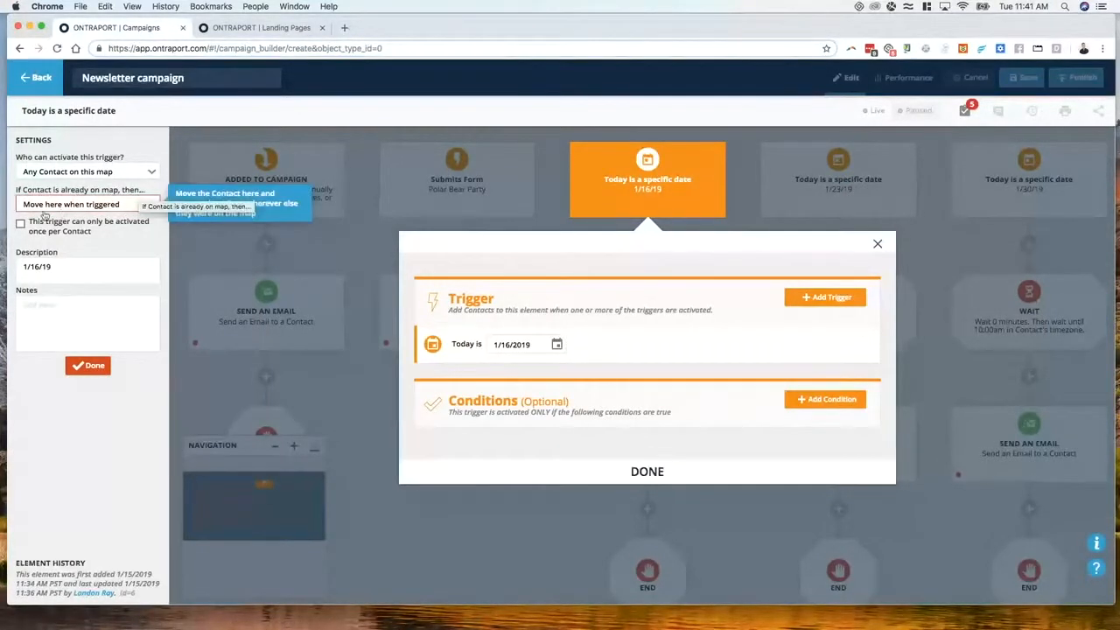
pyautogui.click(110, 208)
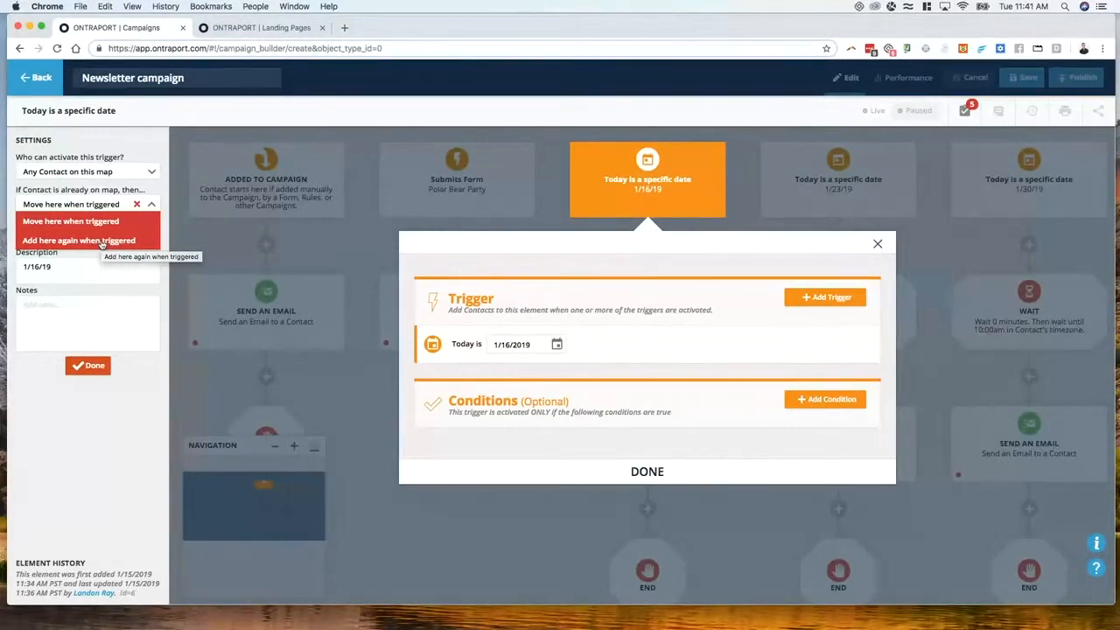
pyautogui.click(101, 241)
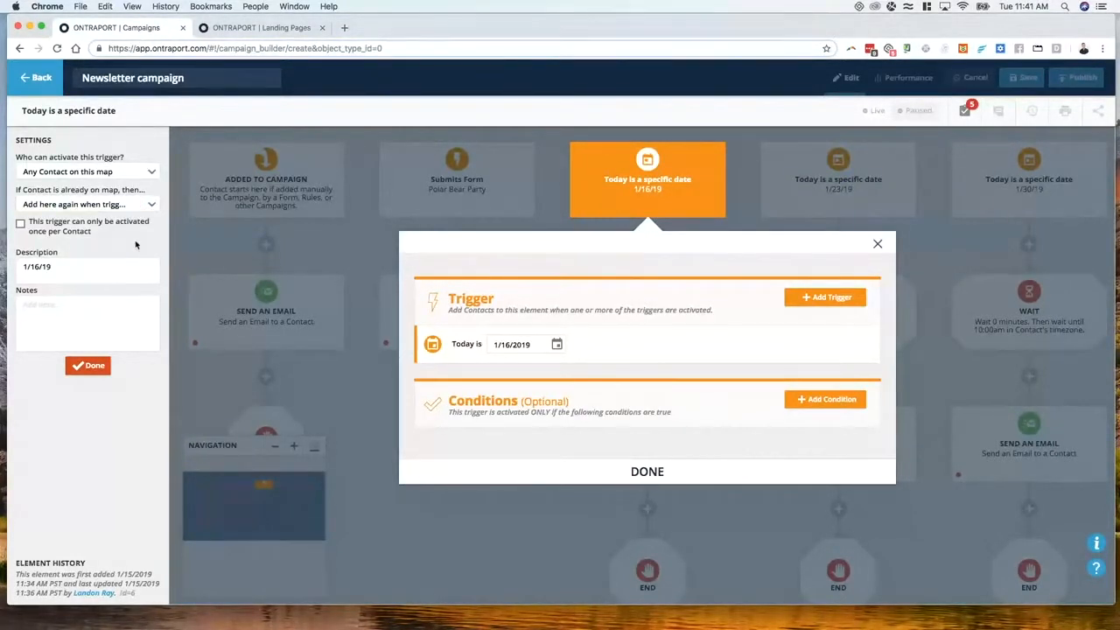
pyautogui.click(88, 365)
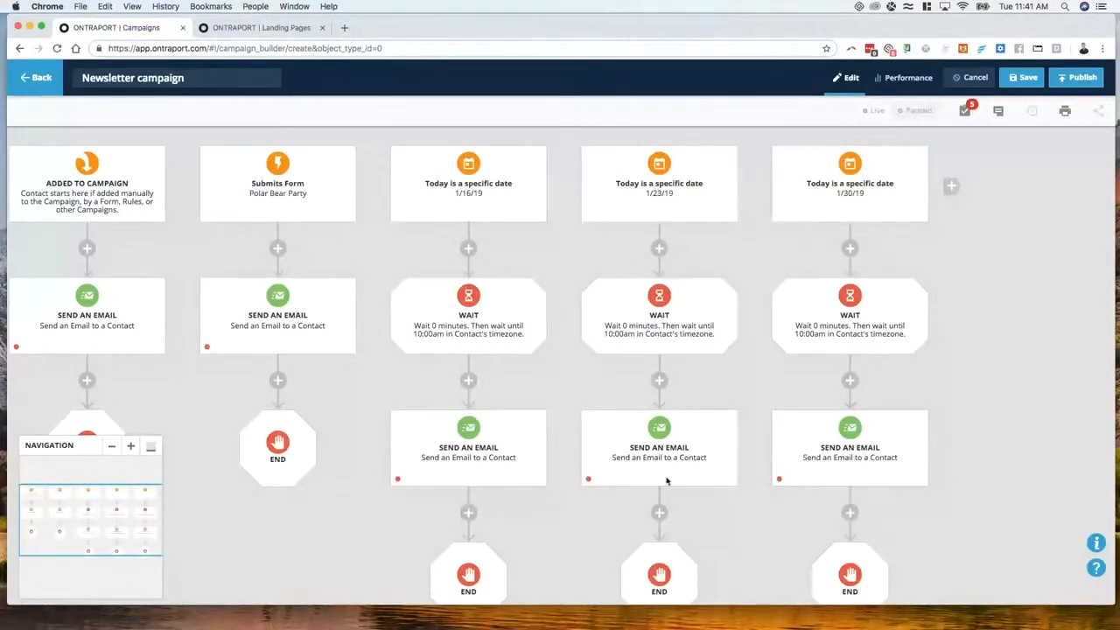
# Step: Change the 1/16/19 date trigger back to Move here when triggered for contacts already on the map
pyautogui.click(472, 217)
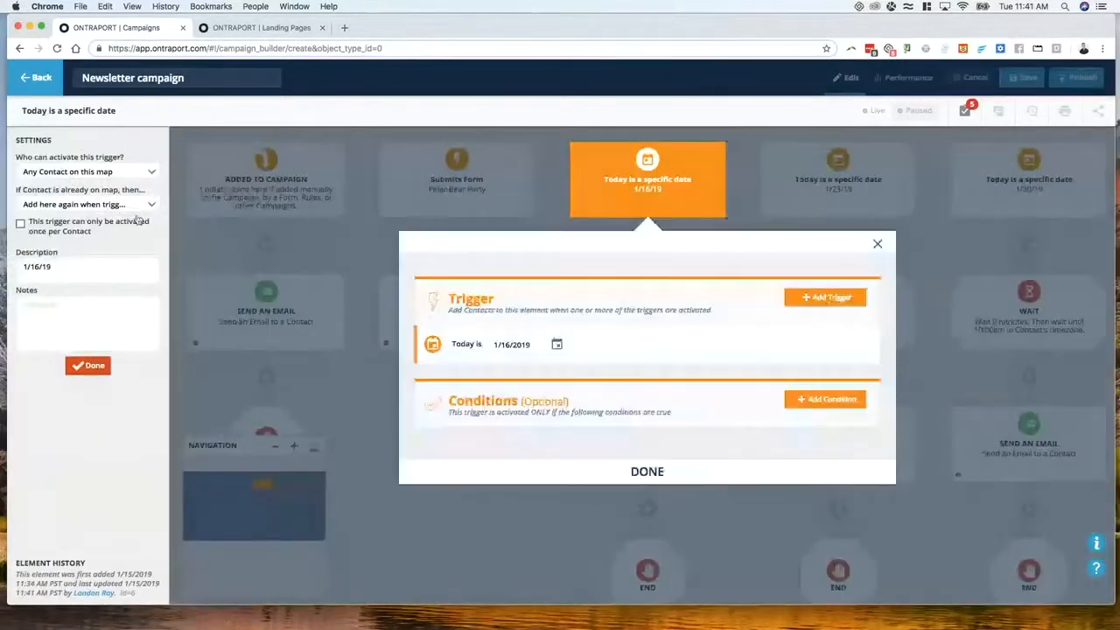
pyautogui.click(79, 204)
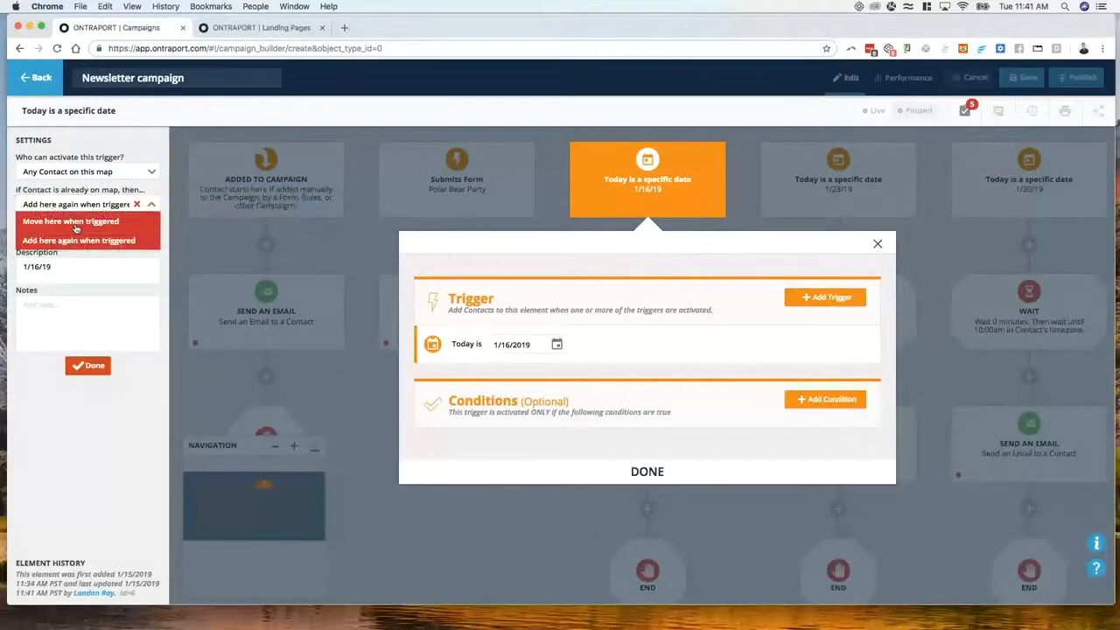
pyautogui.click(77, 224)
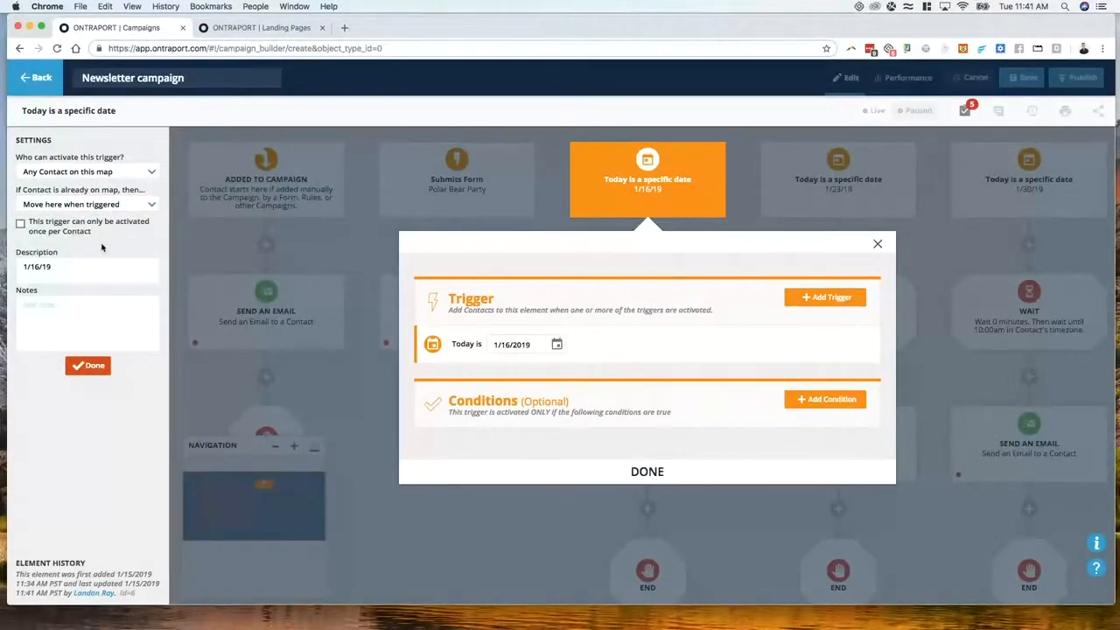
pyautogui.click(88, 366)
pyautogui.moveTo(369, 260); pyautogui.dragTo(422, 248)
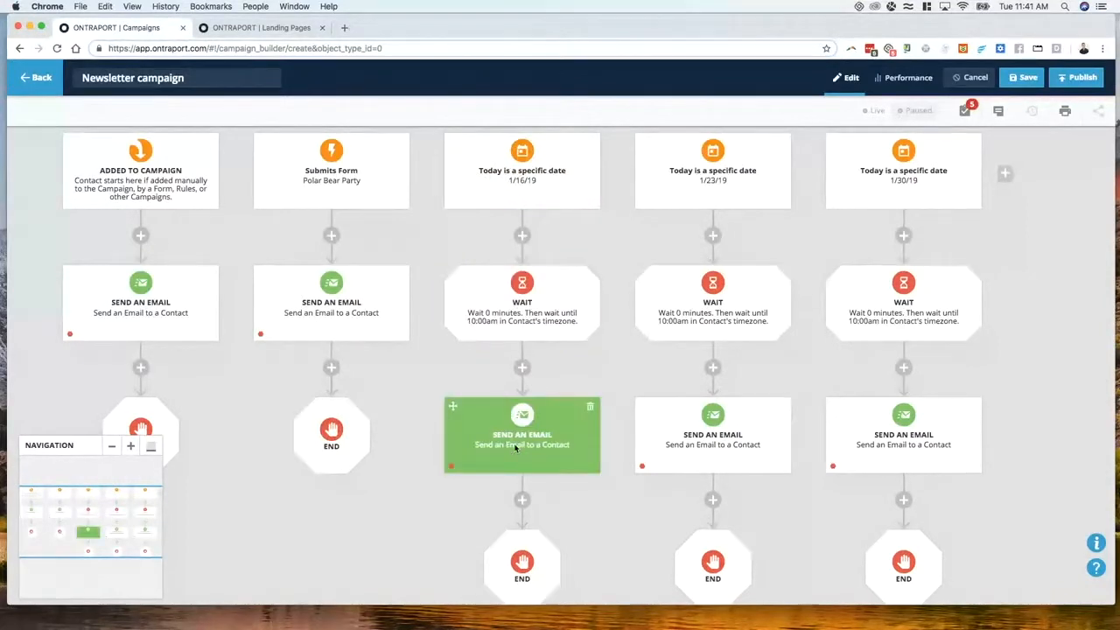
pyautogui.moveTo(613, 570); pyautogui.dragTo(480, 538)
pyautogui.moveTo(301, 214); pyautogui.dragTo(371, 237)
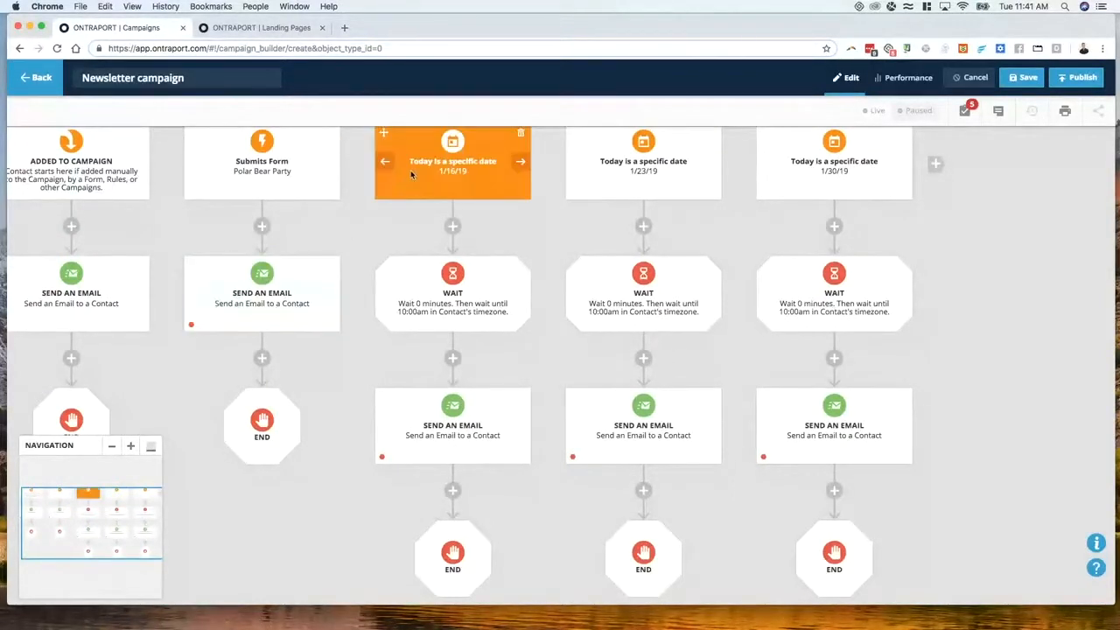
pyautogui.moveTo(416, 202); pyautogui.dragTo(416, 254)
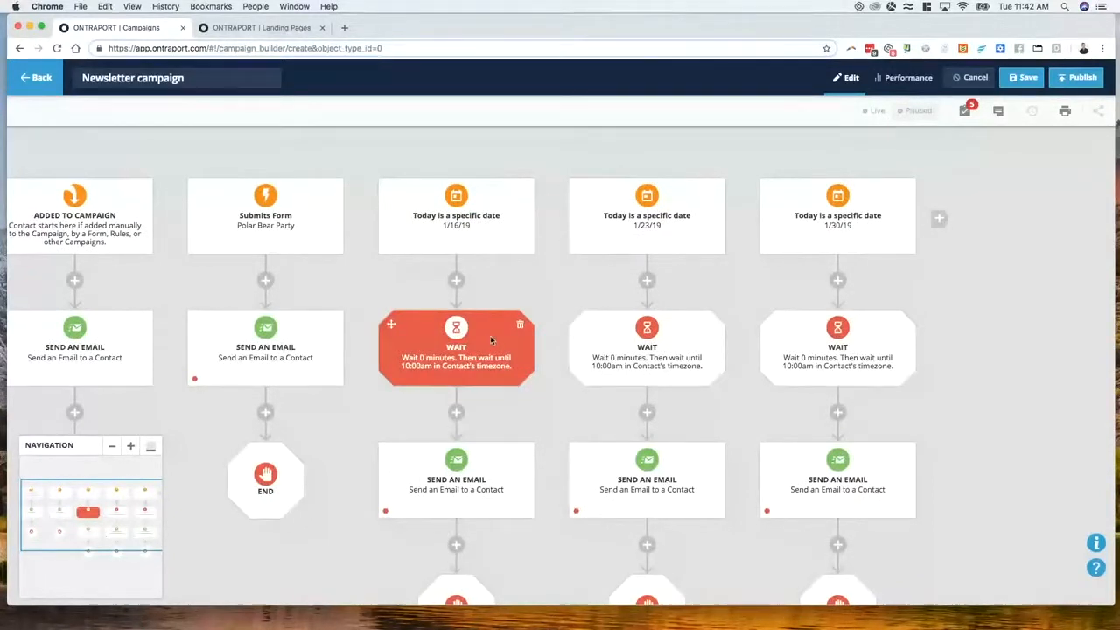
pyautogui.moveTo(412, 289); pyautogui.dragTo(393, 242)
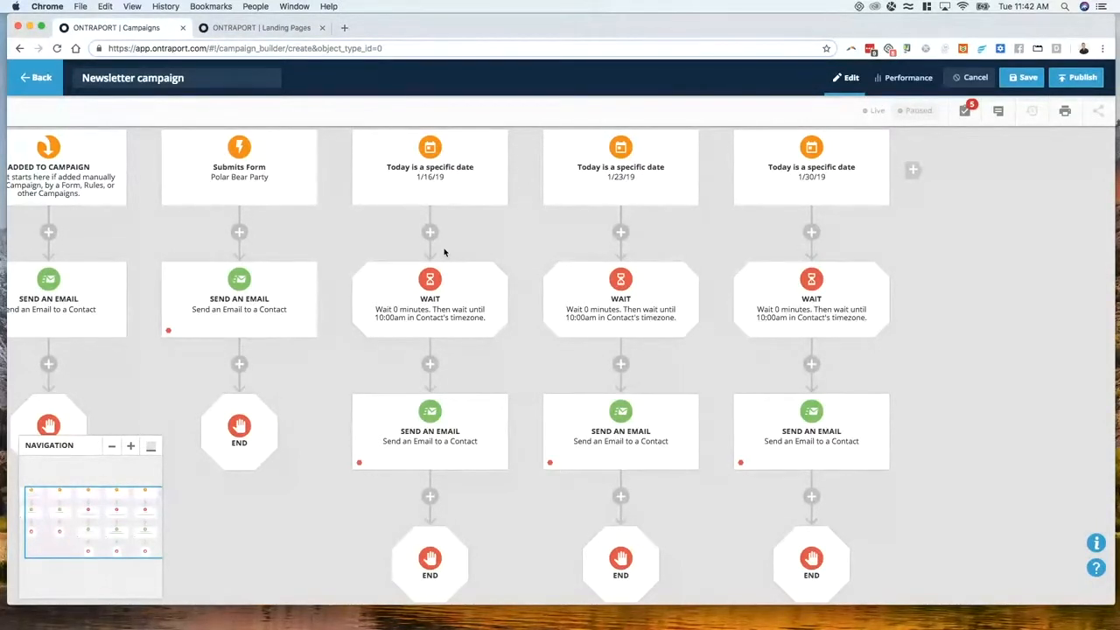
pyautogui.moveTo(499, 370); pyautogui.dragTo(506, 448)
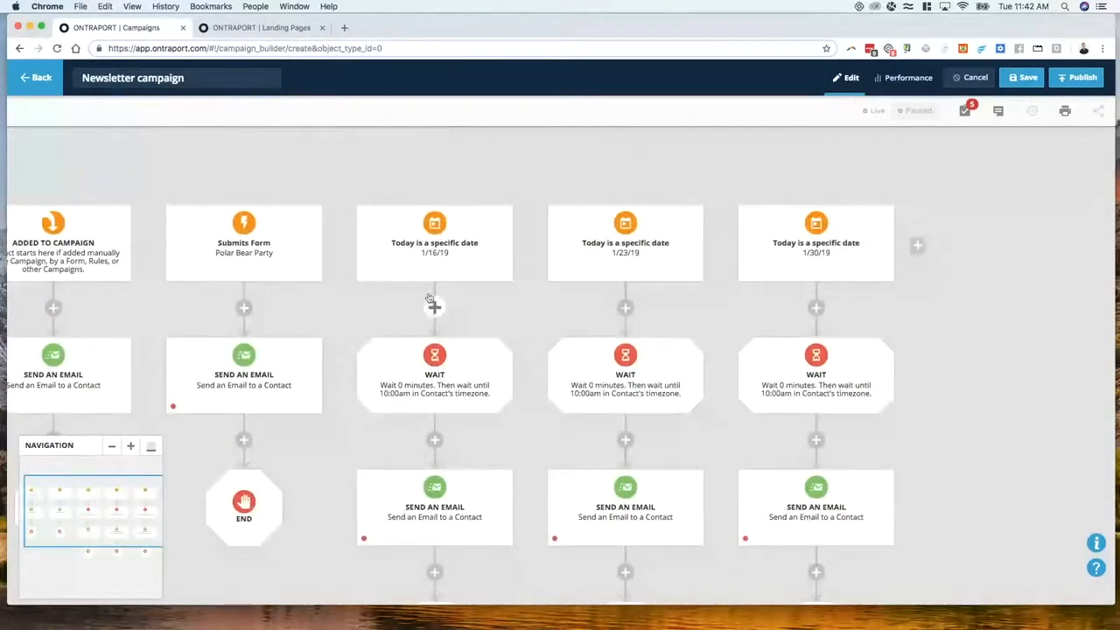
pyautogui.moveTo(374, 319); pyautogui.dragTo(450, 280)
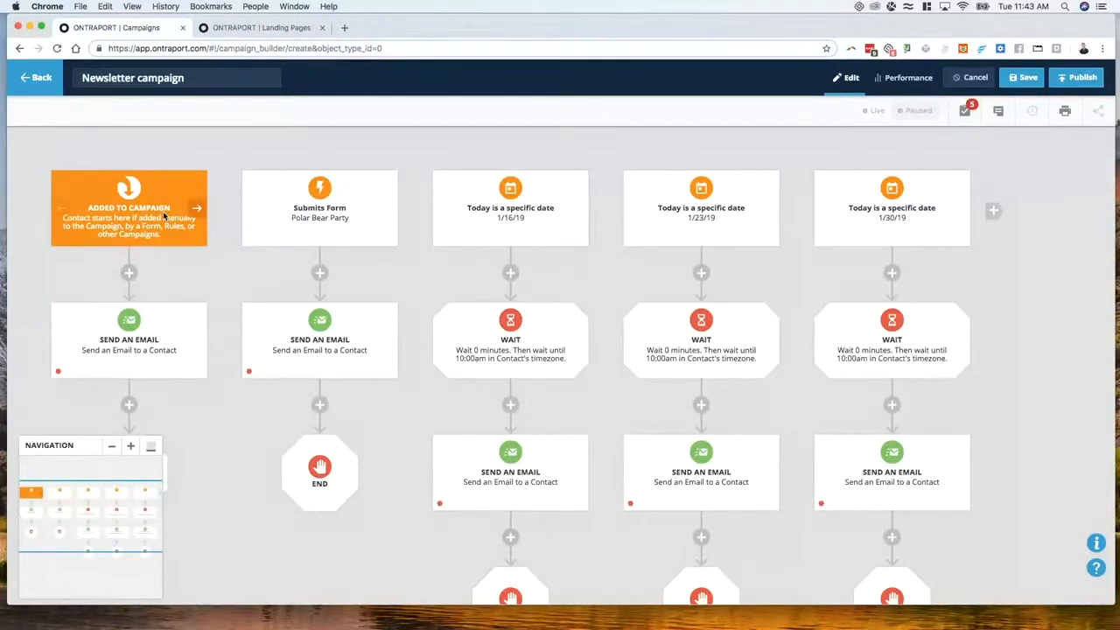
# Step: Add a new trigger element beside the 1/30/19 branch and open its settings
pyautogui.moveTo(1004, 232); pyautogui.dragTo(728, 203)
pyautogui.click(734, 174)
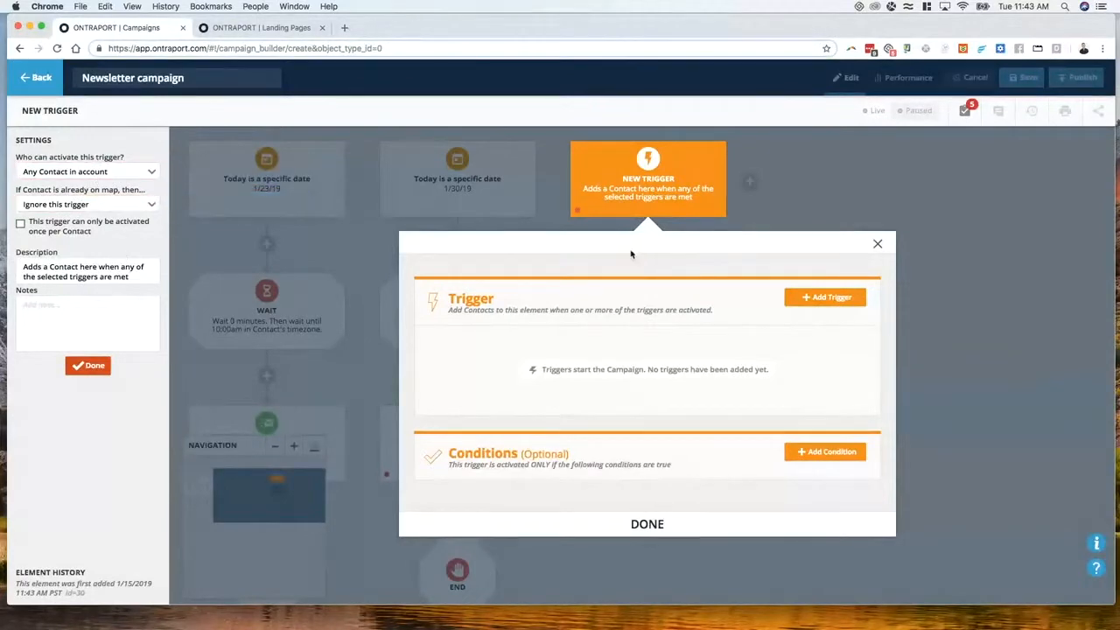
pyautogui.click(564, 218)
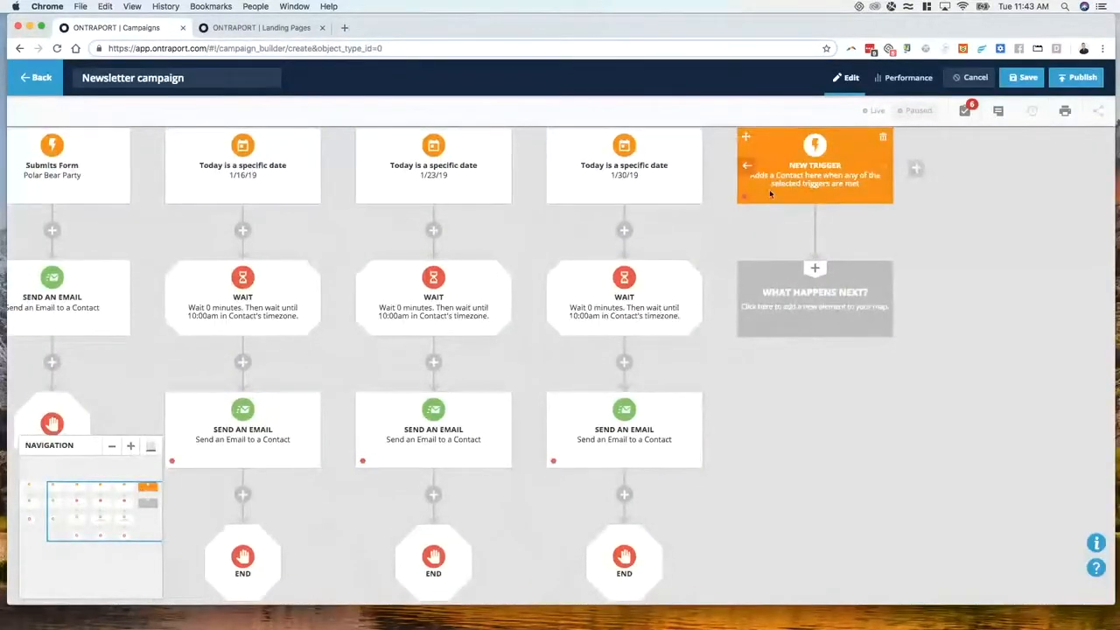
pyautogui.click(789, 191)
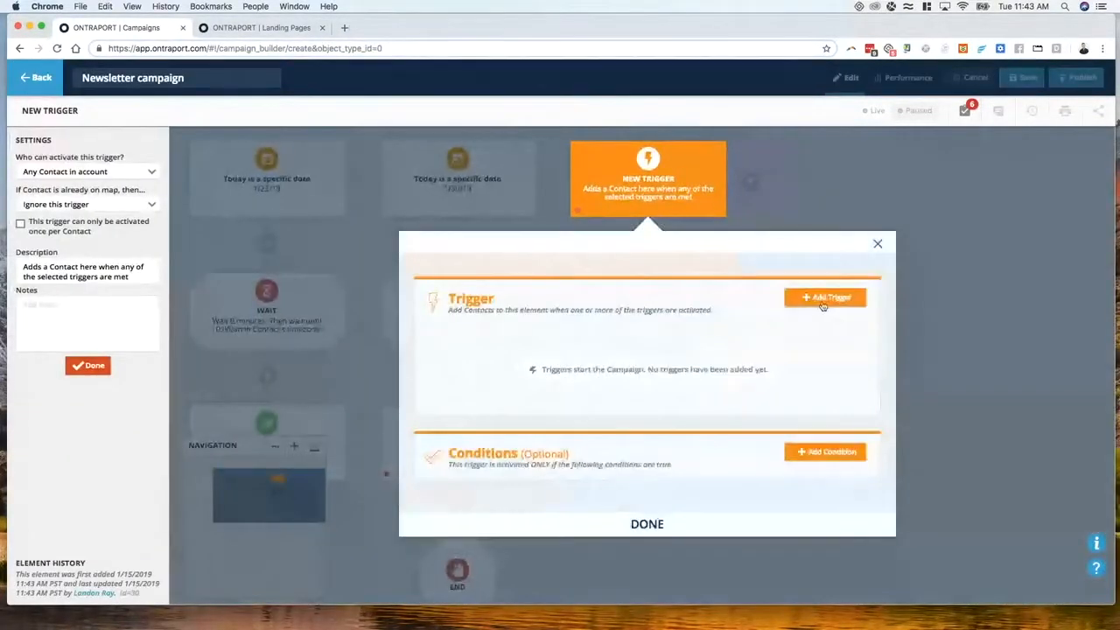
# Step: Add the trigger Today matches Contact's date field and choose Birthday as the date field
pyautogui.click(822, 299)
pyautogui.write('date')
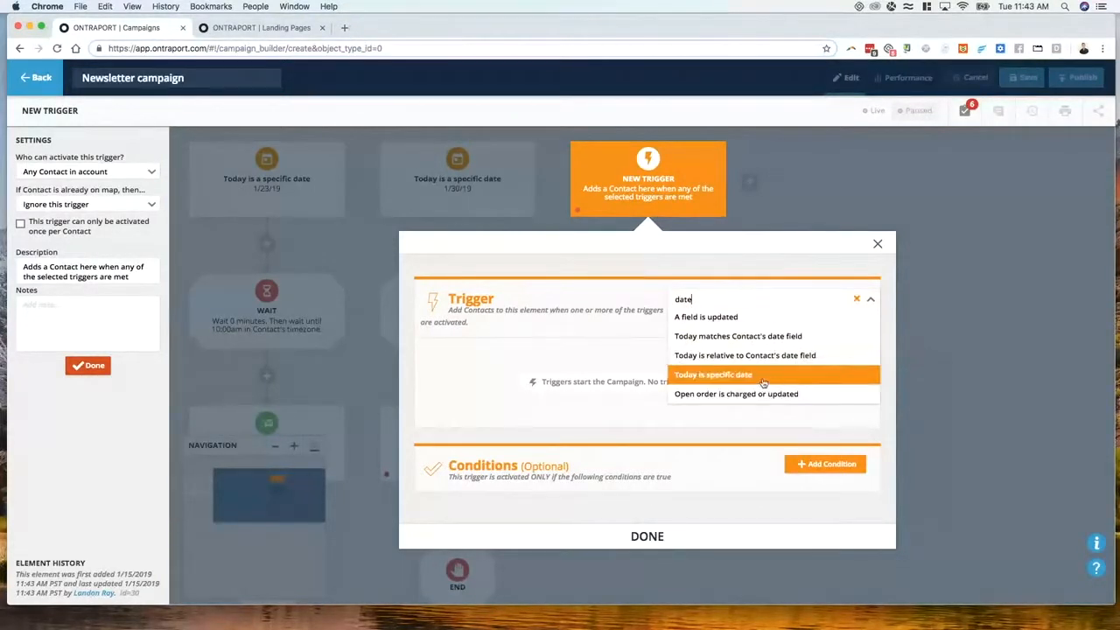
pyautogui.click(710, 345)
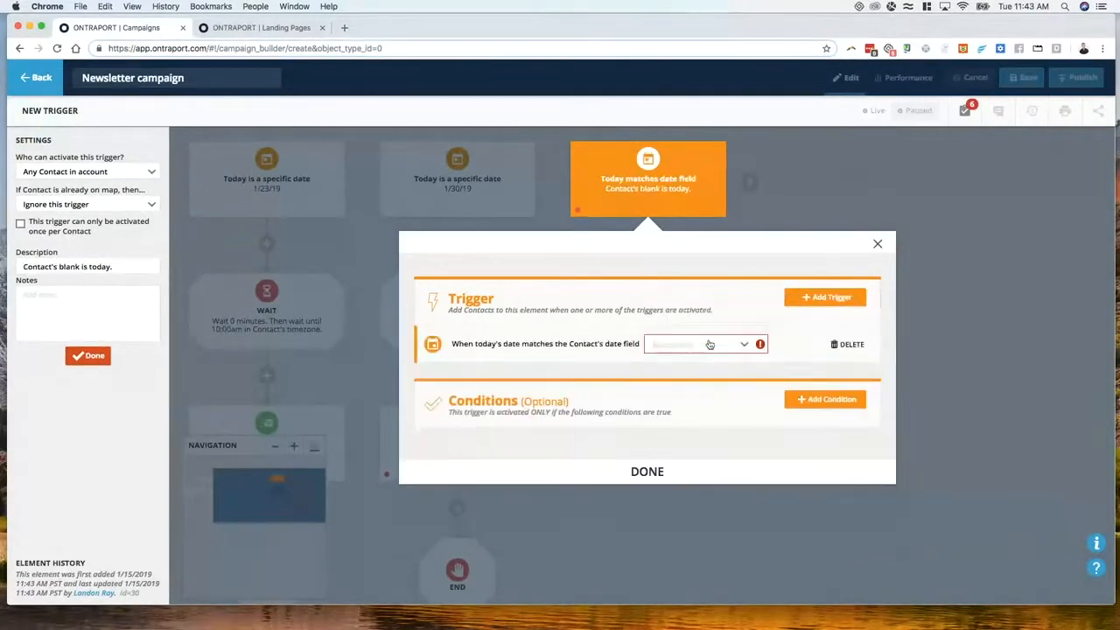
pyautogui.click(682, 346)
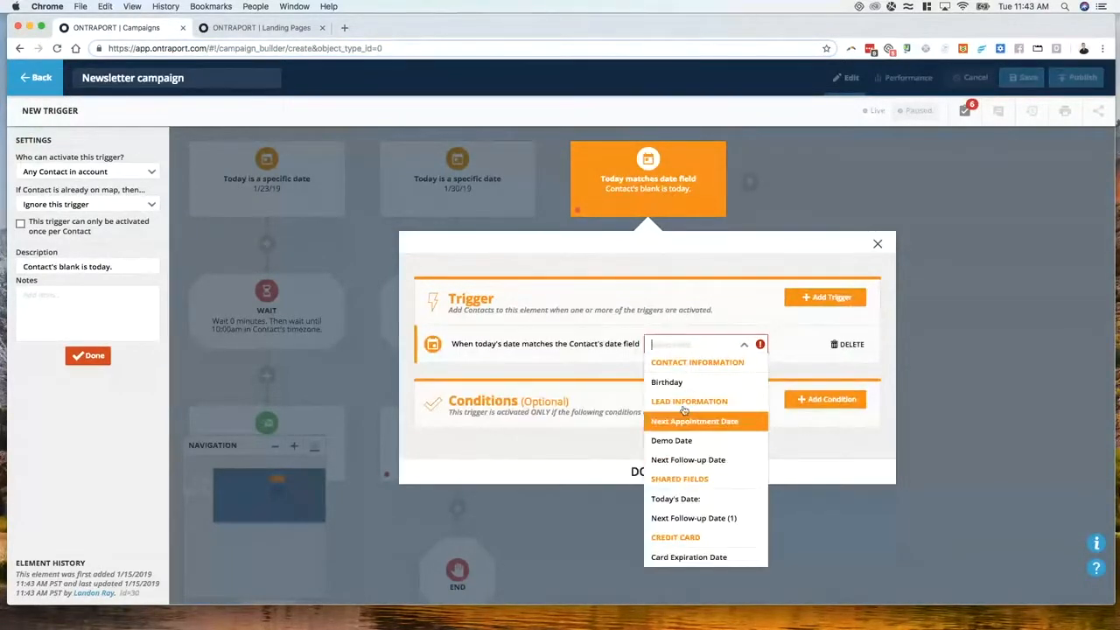
pyautogui.click(671, 385)
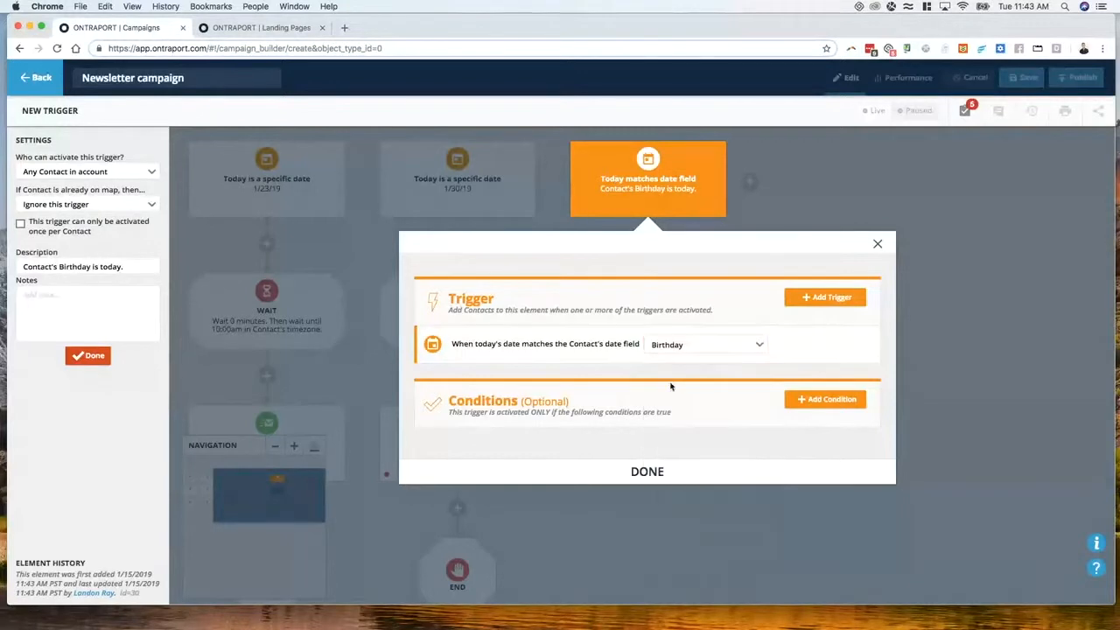
pyautogui.moveTo(454, 344); pyautogui.dragTo(593, 344)
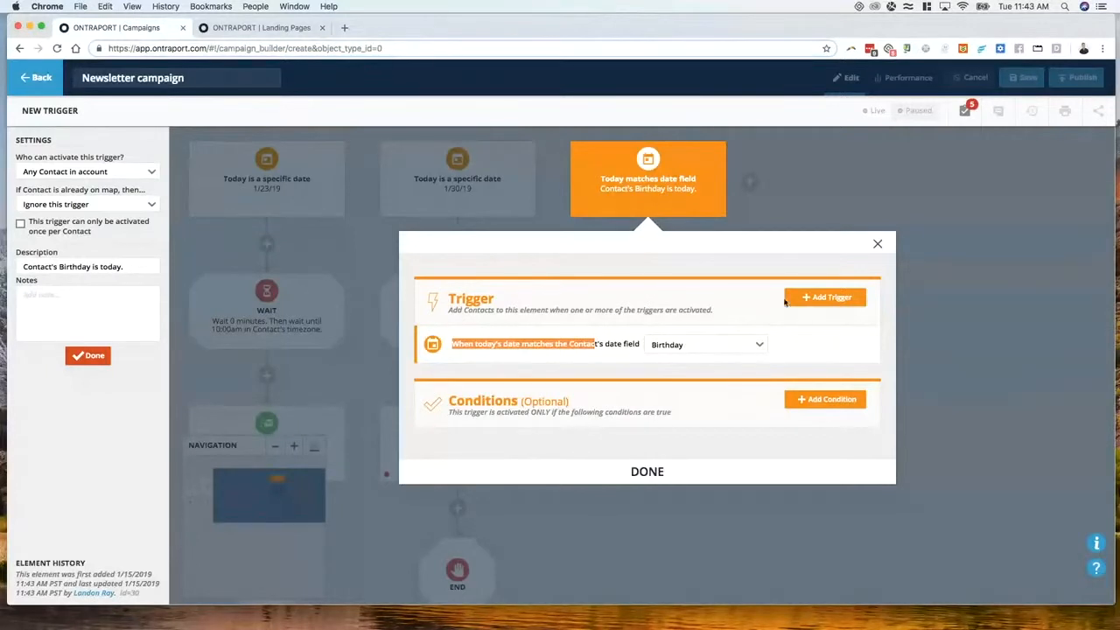
# Step: Add a second trigger, Today is relative to Contact's date field, set to 2 Days Before
pyautogui.click(823, 298)
pyautogui.write('date')
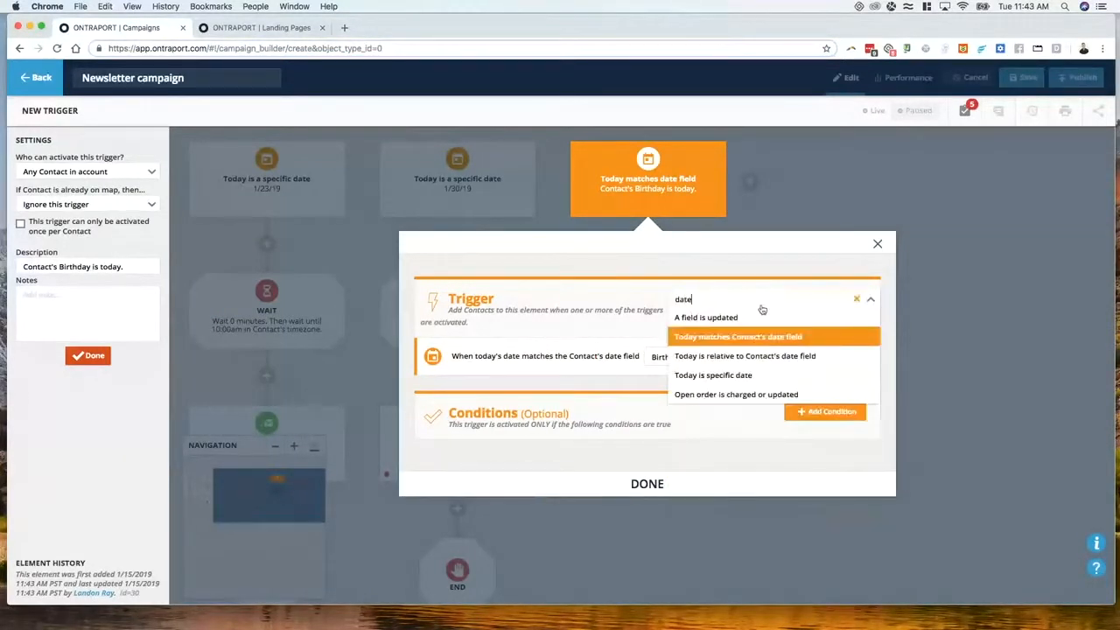
pyautogui.click(733, 356)
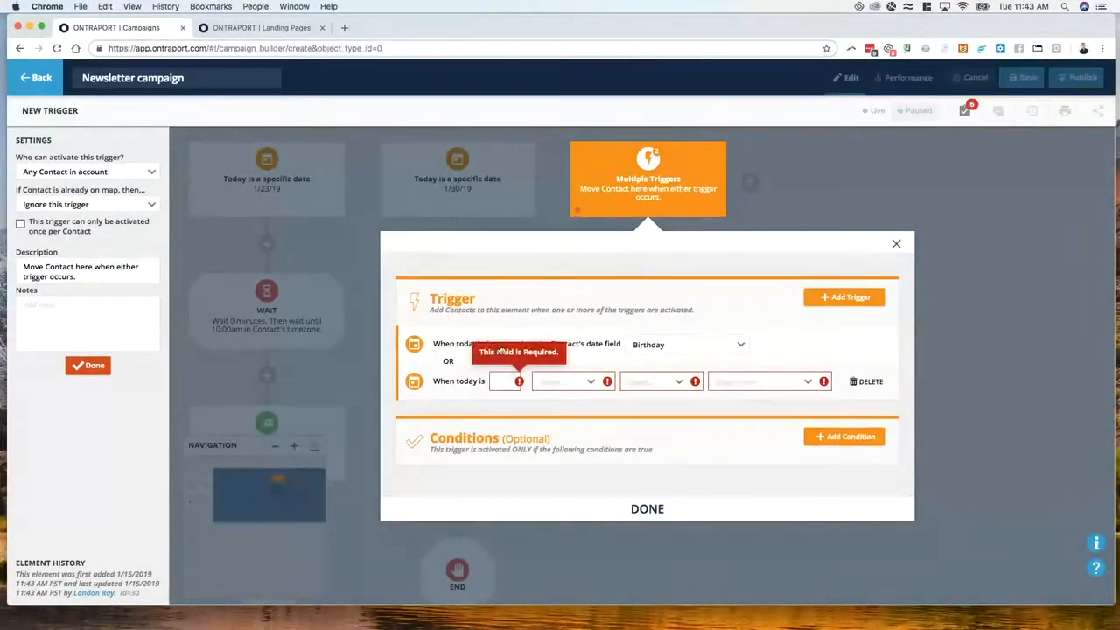
pyautogui.click(505, 384)
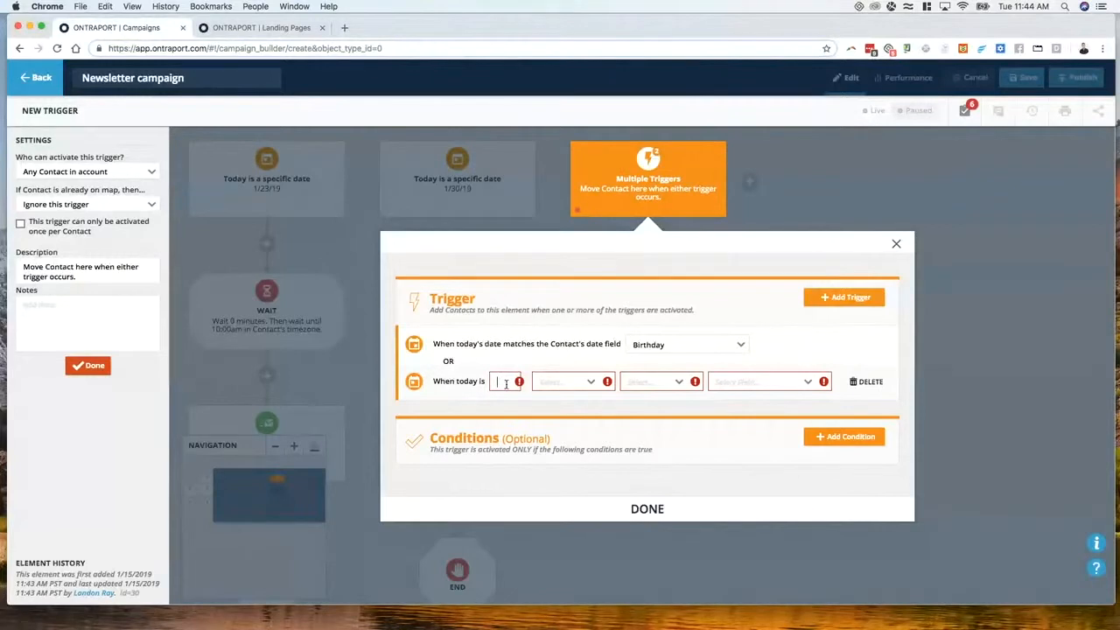
pyautogui.write('2')
pyautogui.click(564, 382)
pyautogui.click(549, 400)
pyautogui.click(649, 385)
pyautogui.click(646, 404)
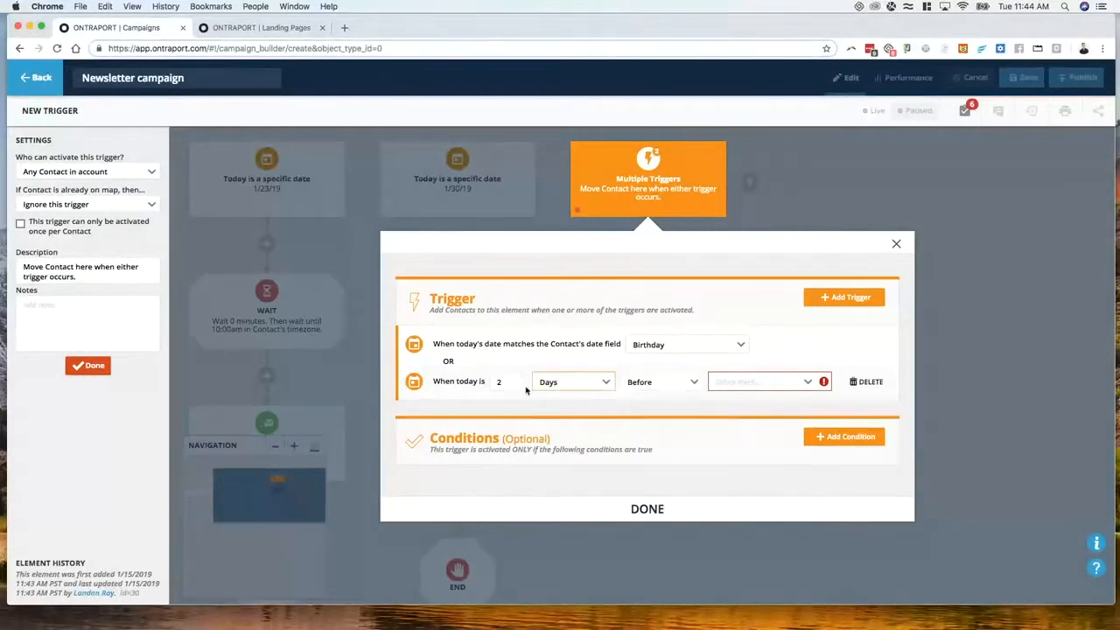
# Step: Choose Birthday as the relative trigger's date field and finish the trigger settings
pyautogui.click(748, 389)
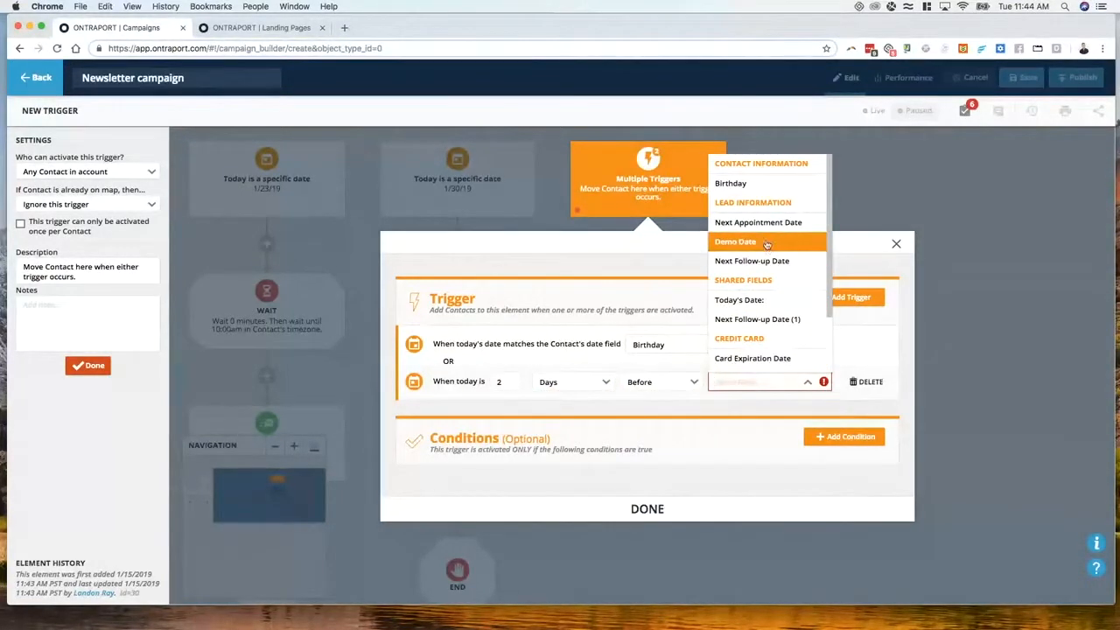
pyautogui.click(765, 262)
pyautogui.click(738, 382)
pyautogui.click(751, 187)
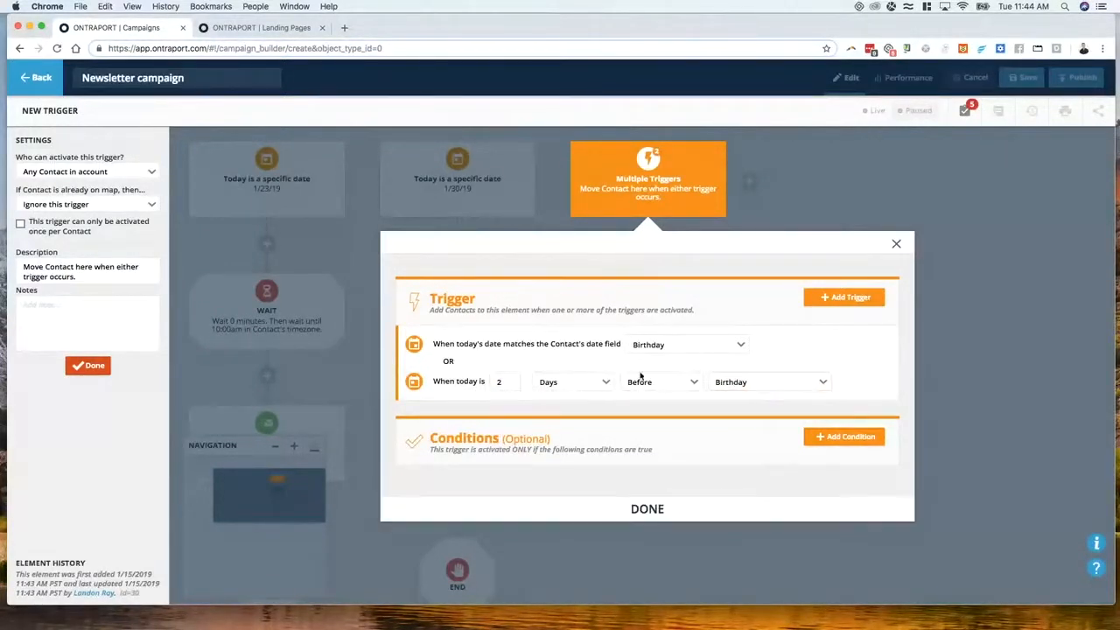
pyautogui.click(653, 516)
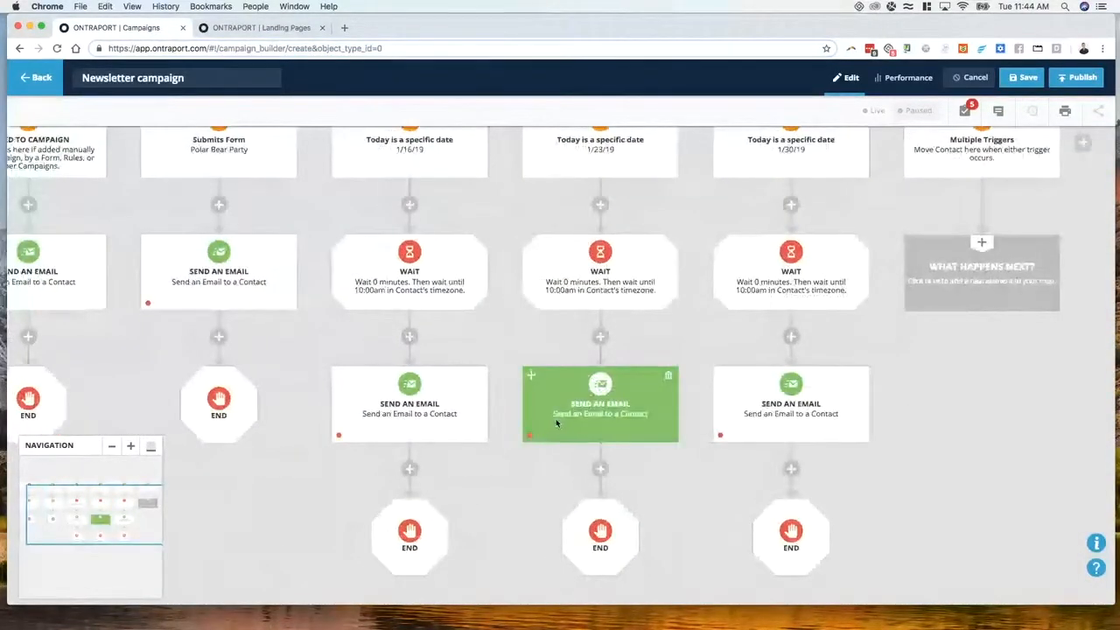
# Step: Insert a Condition element directly below the 1/16/19 date trigger
pyautogui.moveTo(472, 225); pyautogui.dragTo(497, 229)
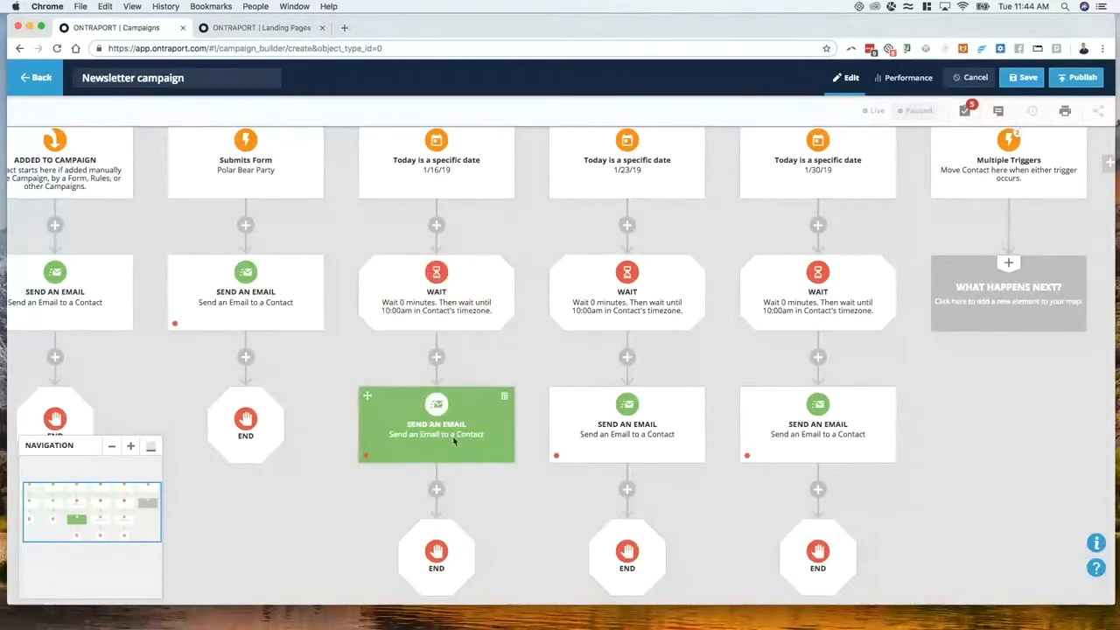
pyautogui.click(437, 226)
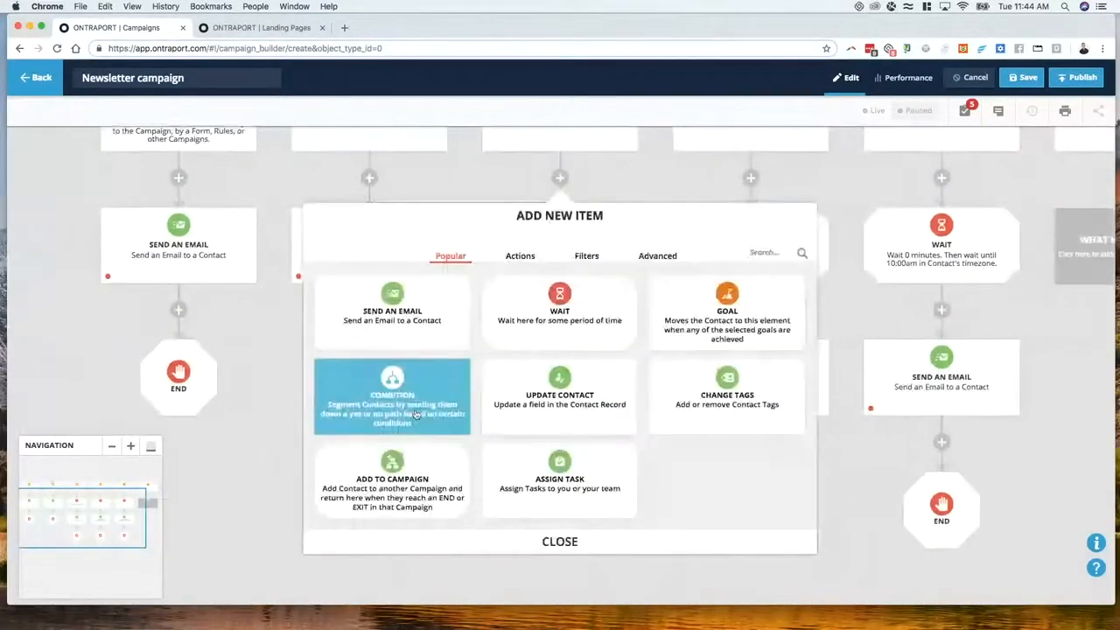
pyautogui.click(420, 412)
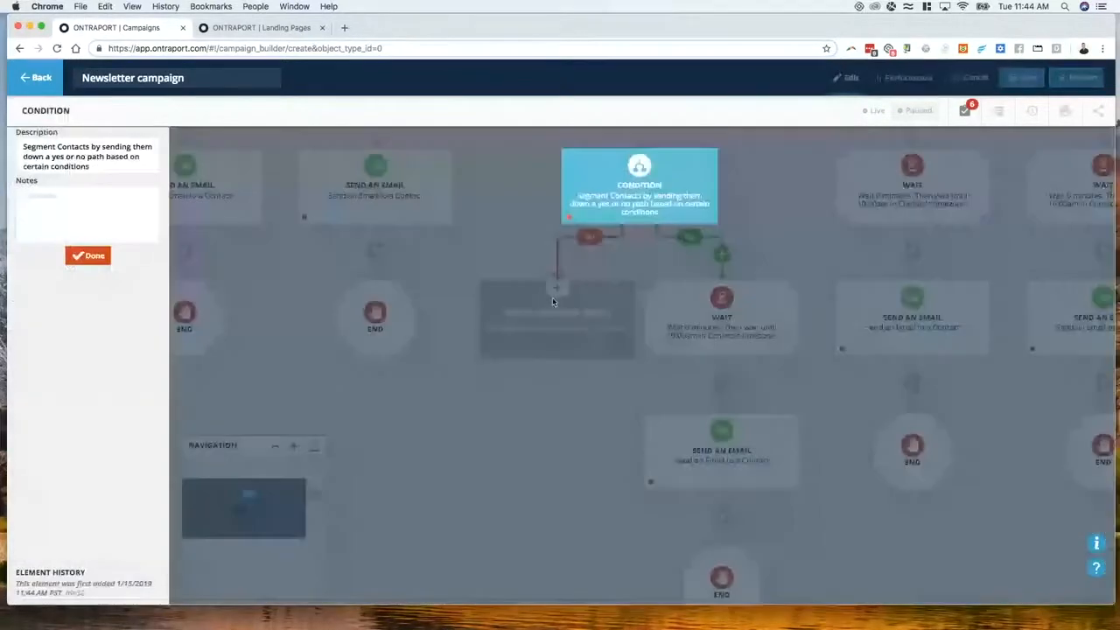
# Step: Add the condition Was subscribed to campaign before or after a certain date, look through its campaign choices and close the settings without selecting one
pyautogui.click(821, 300)
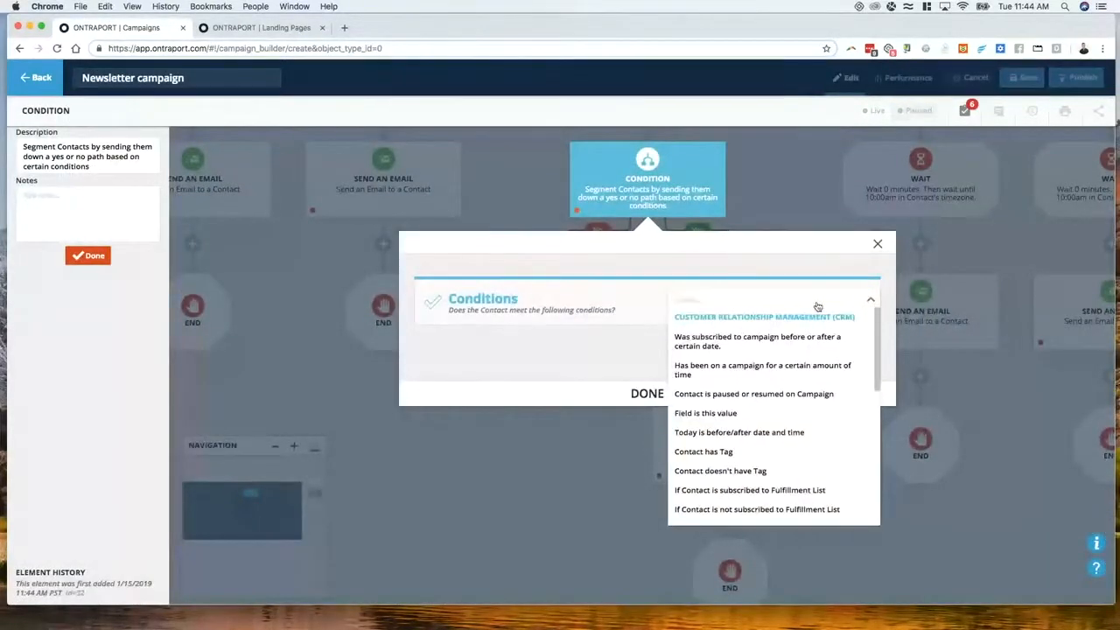
pyautogui.write('date')
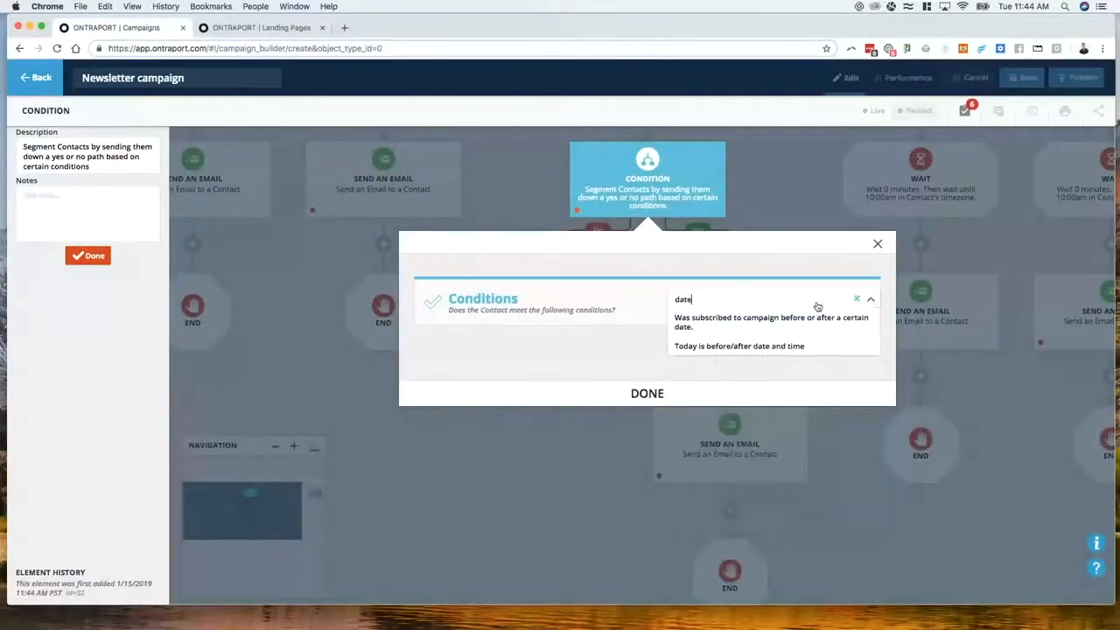
pyautogui.click(764, 324)
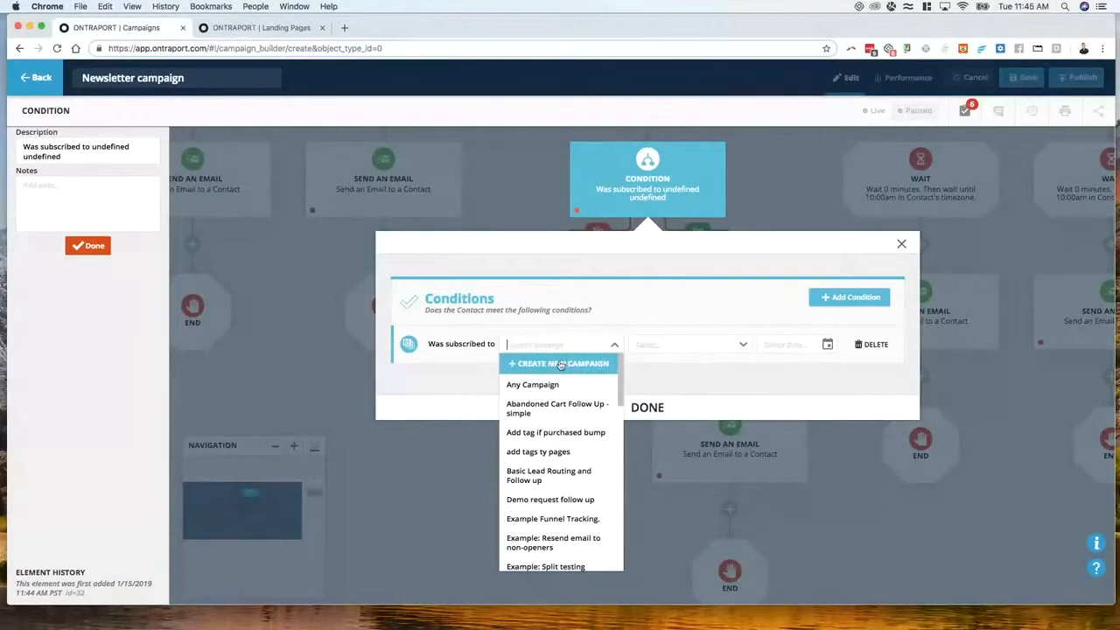
pyautogui.scroll(-5, 567, 490)
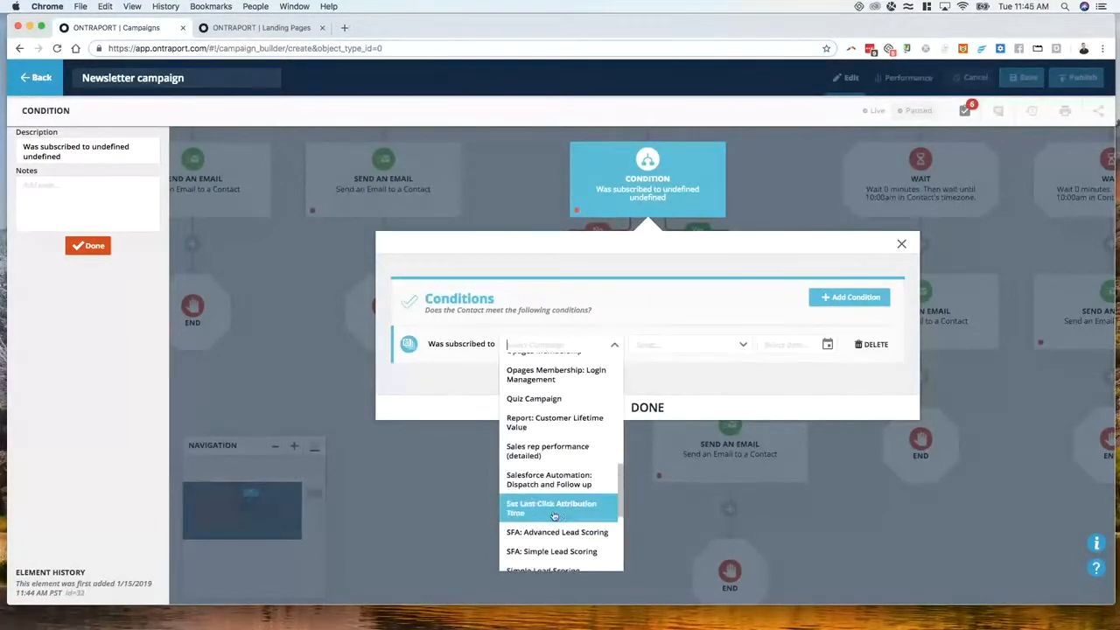
pyautogui.scroll(3, 560, 513)
pyautogui.scroll(3, 559, 512)
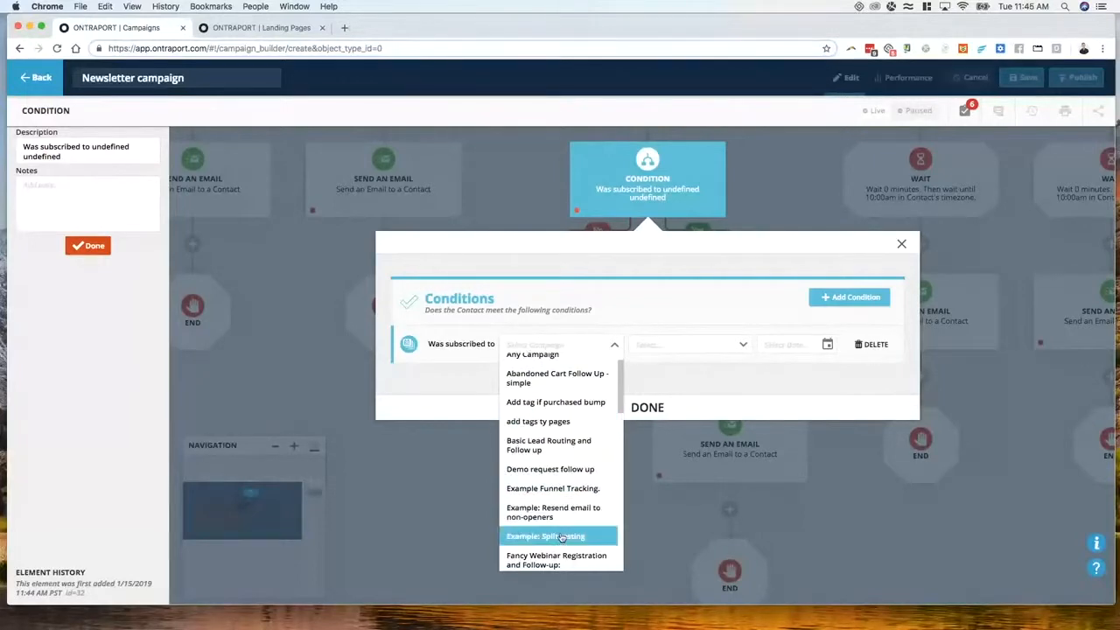
pyautogui.scroll(2, 553, 440)
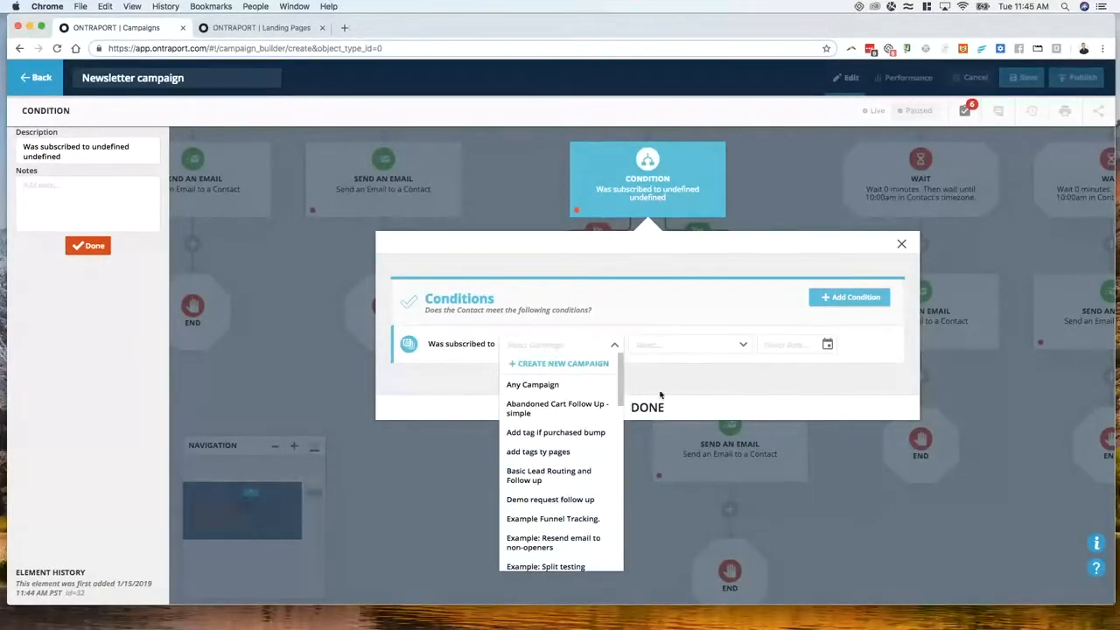
pyautogui.click(700, 414)
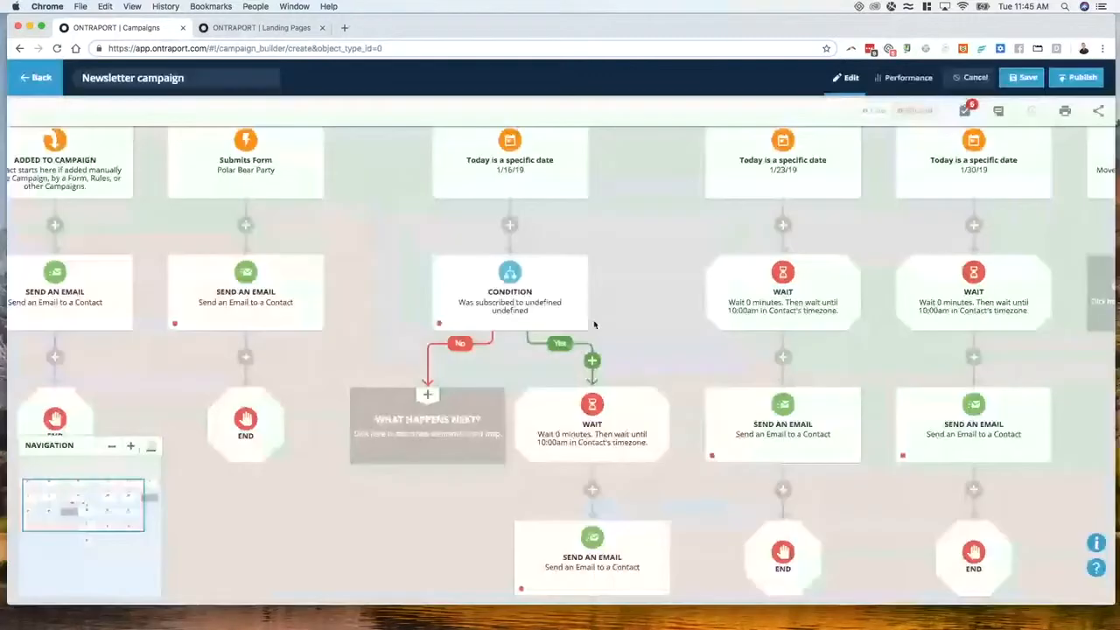
# Step: Try to leave the campaign editor and return to the campaign list
pyautogui.click(60, 80)
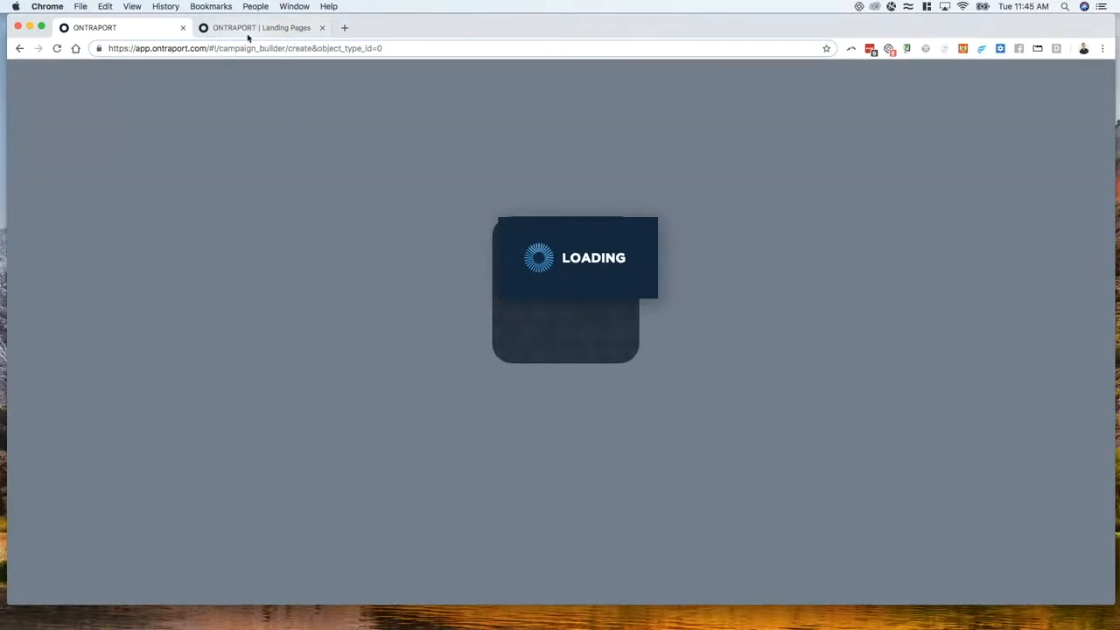
pyautogui.moveTo(288, 48); pyautogui.dragTo(440, 48)
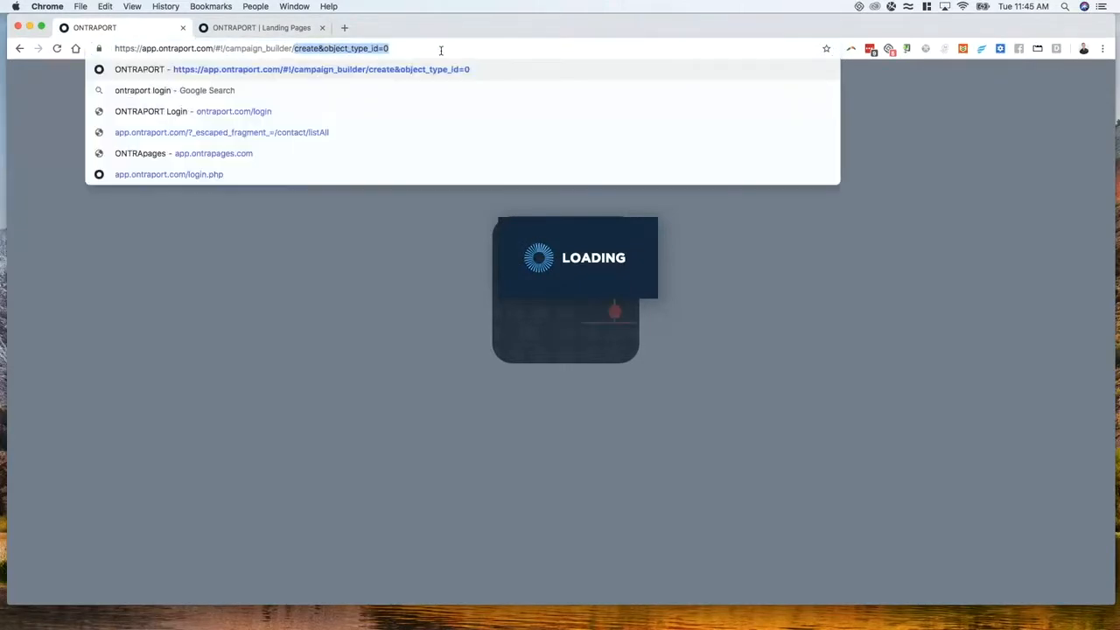
pyautogui.press('Down')
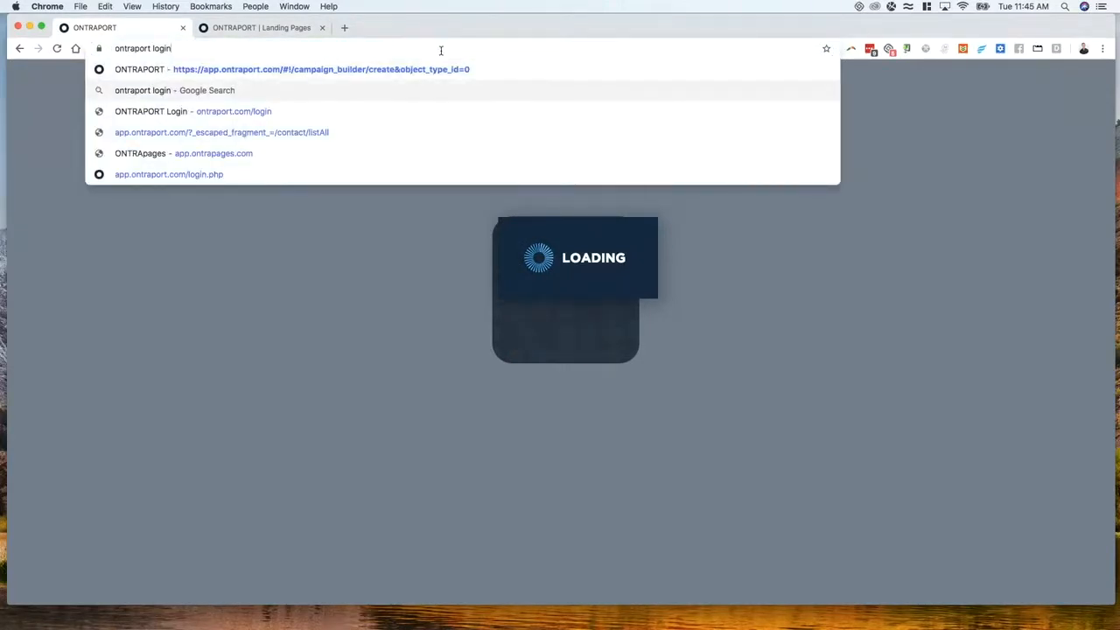
pyautogui.press('Up')
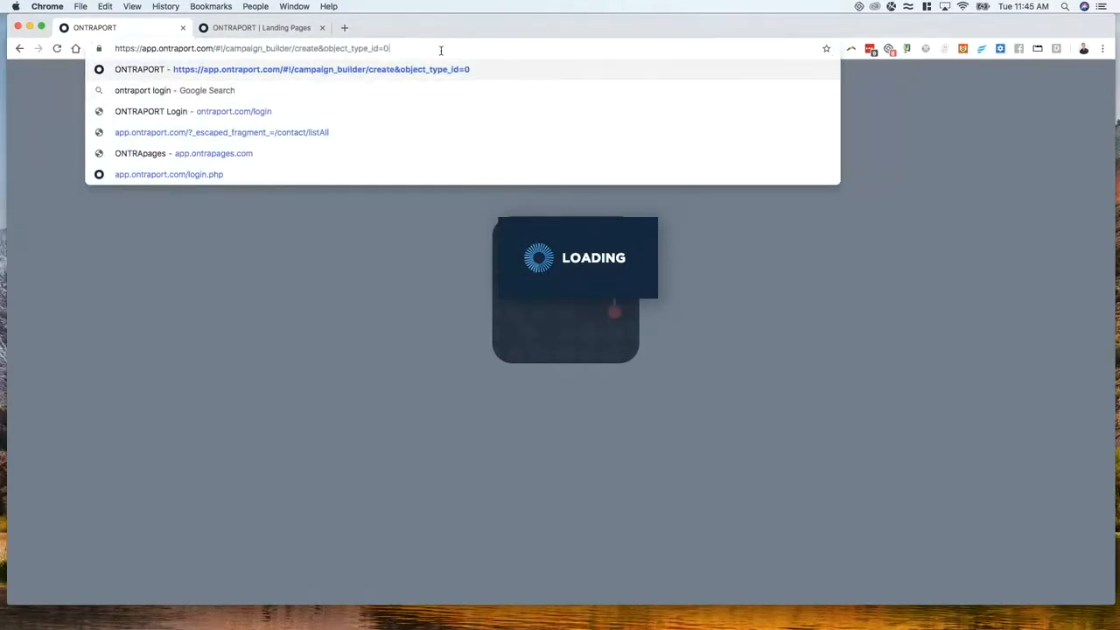
# Step: Switch to the other browser tab and leave its landing page editor, discarding the unsaved changes
pyautogui.click(305, 33)
pyautogui.click(35, 78)
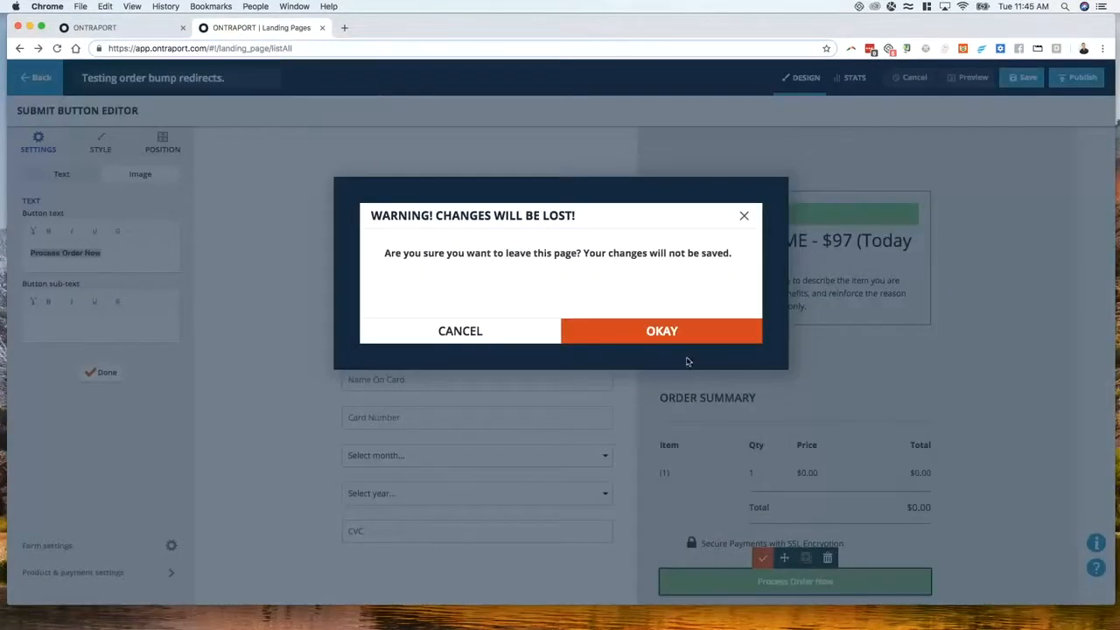
pyautogui.click(656, 329)
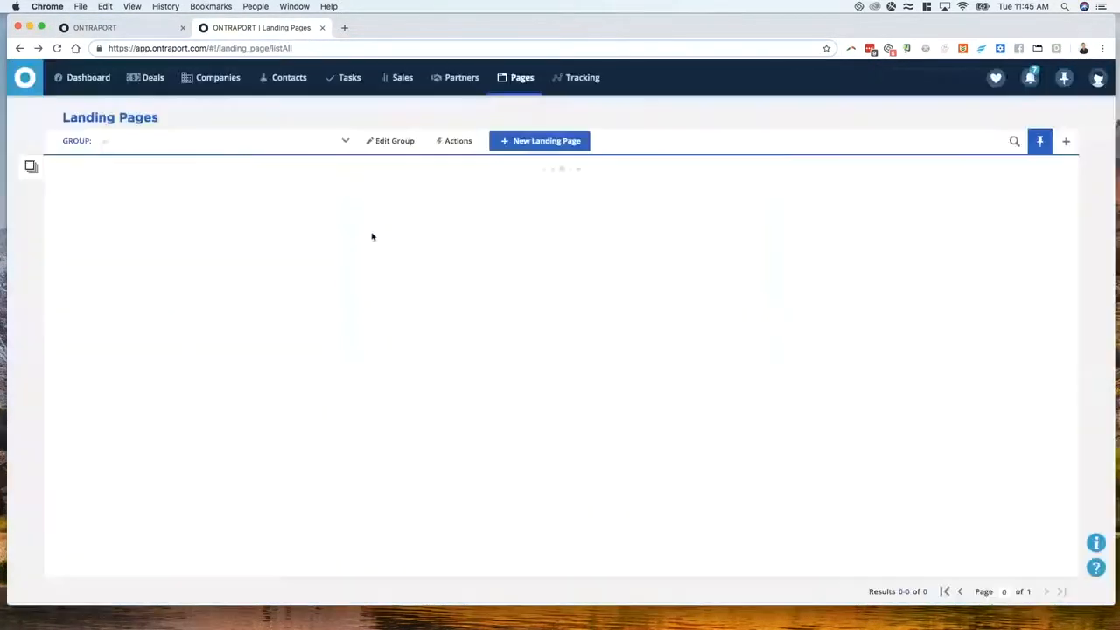
# Step: Go to the Campaigns collection under Contacts and open the Newsletter campaign for editing
pyautogui.click(303, 82)
pyautogui.click(291, 115)
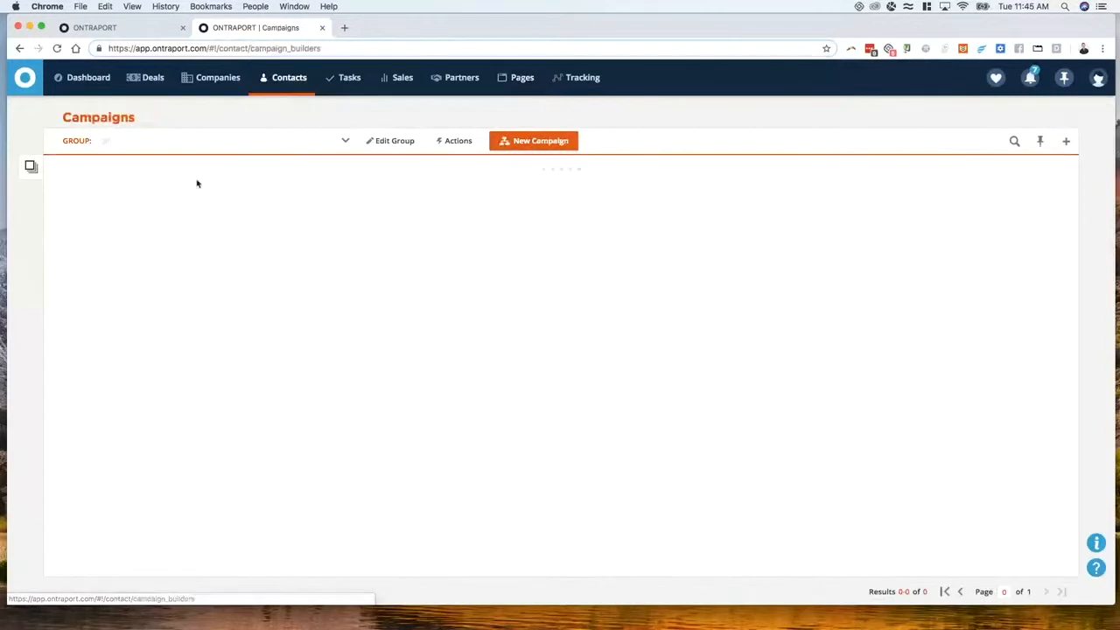
pyautogui.click(150, 192)
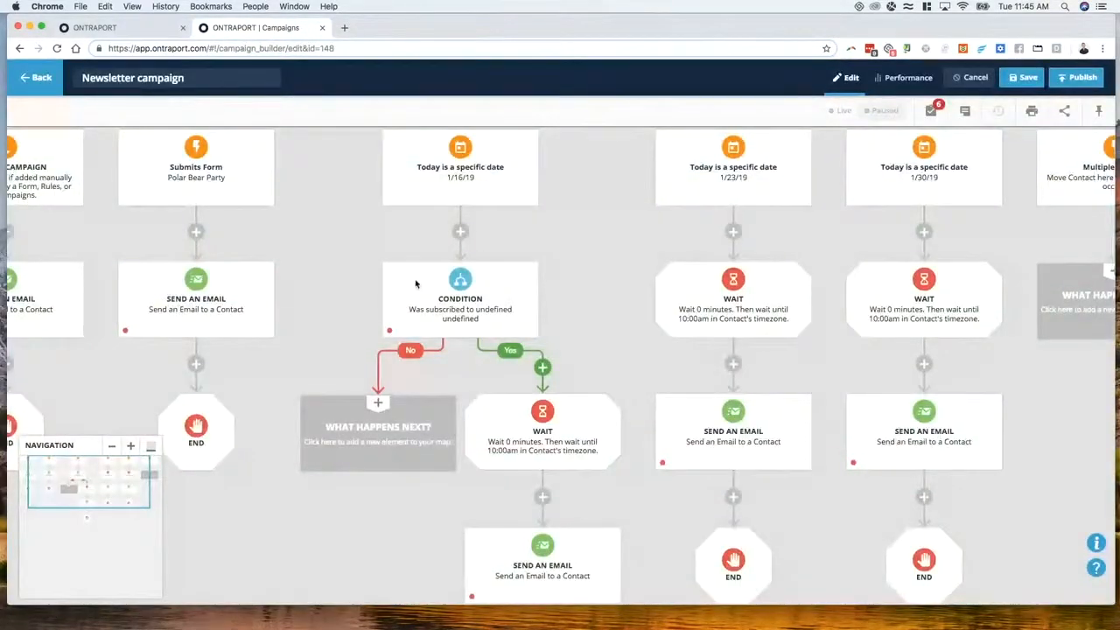
# Step: Reopen the condition below the 1/16/19 trigger, search its campaign choices for "news" and close the settings without selecting one
pyautogui.moveTo(335, 288); pyautogui.dragTo(401, 239)
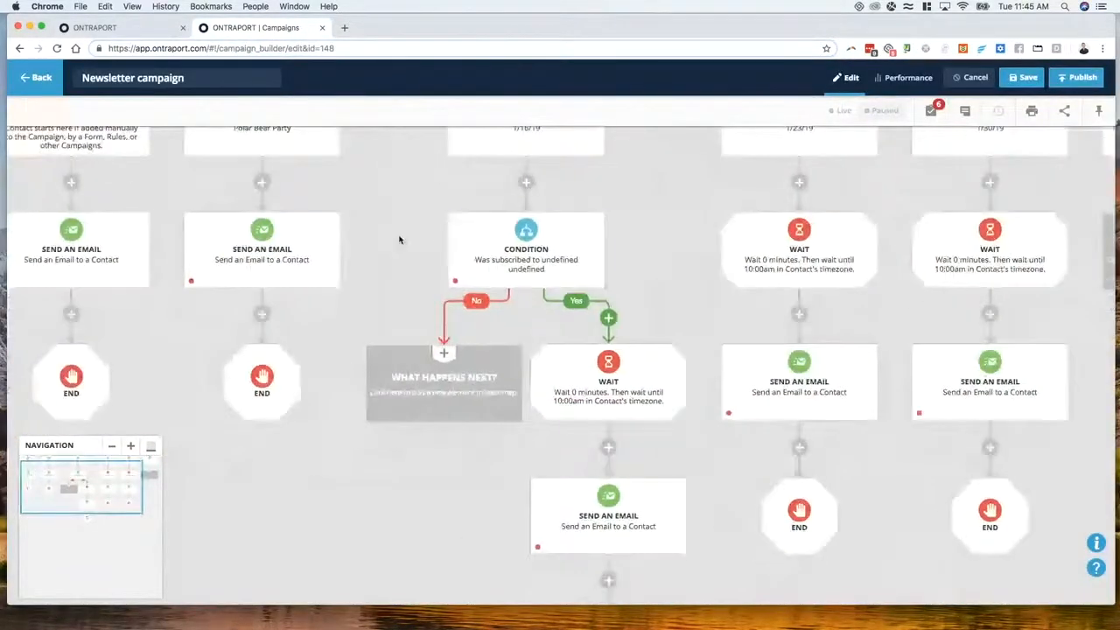
pyautogui.click(531, 264)
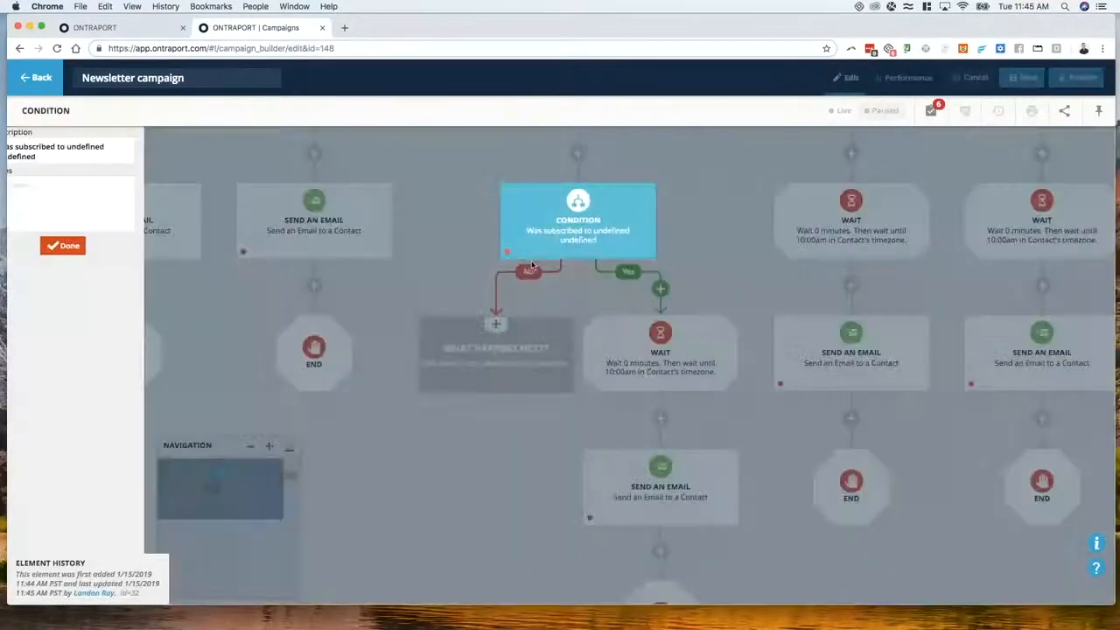
pyautogui.click(564, 348)
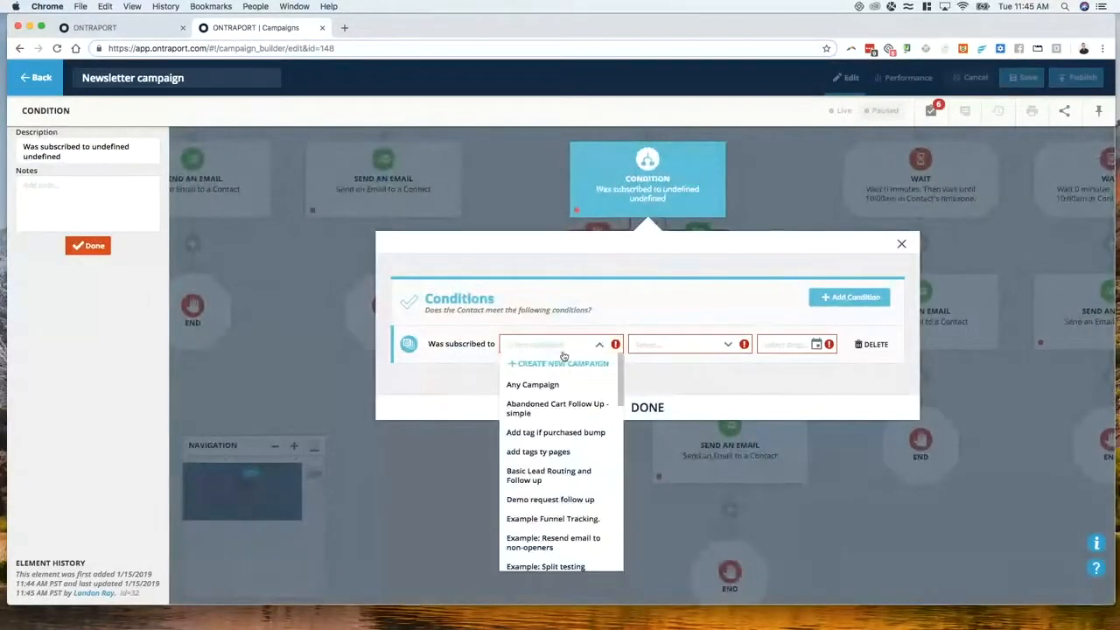
pyautogui.write('nrew')
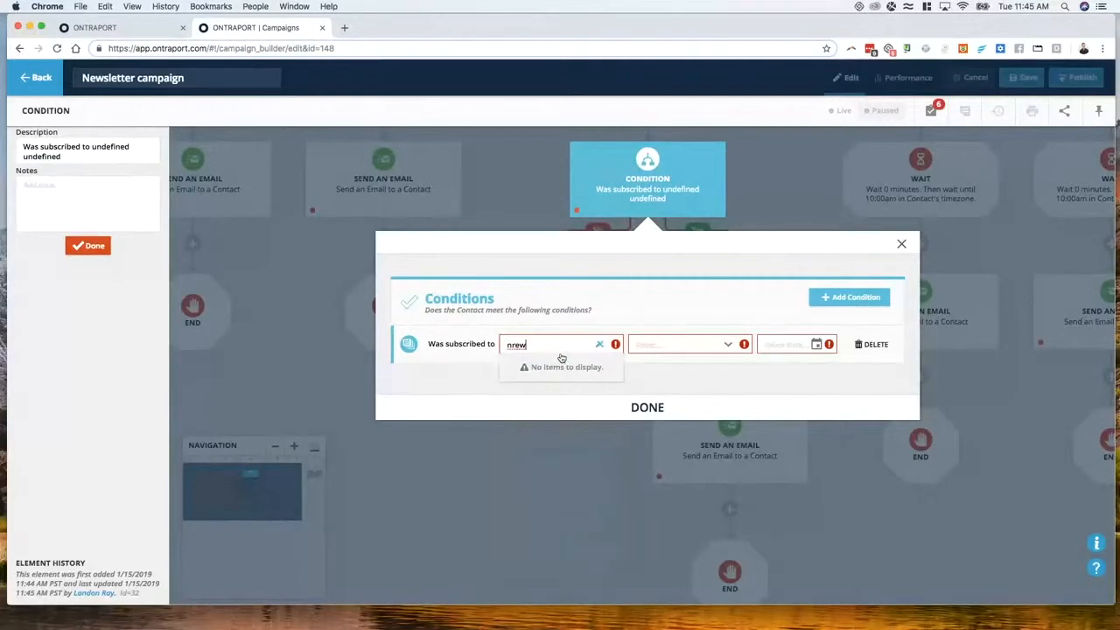
pyautogui.press('BackSpace')
pyautogui.press('BackSpace')
pyautogui.press('BackSpace')
pyautogui.write('ew')
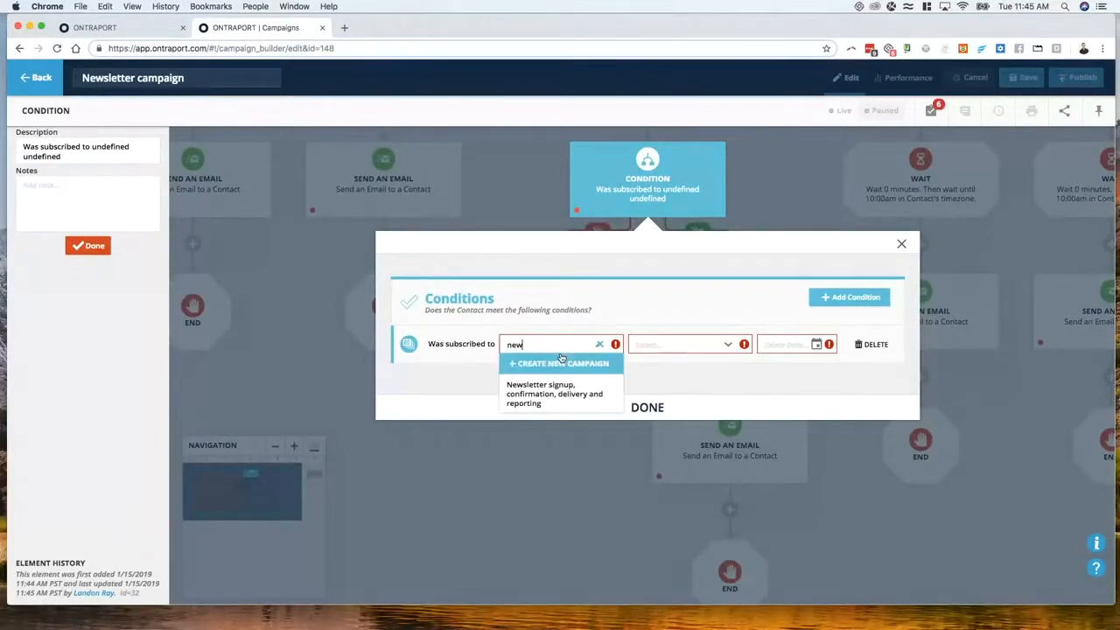
pyautogui.write('s')
pyautogui.doubleClick(550, 348)
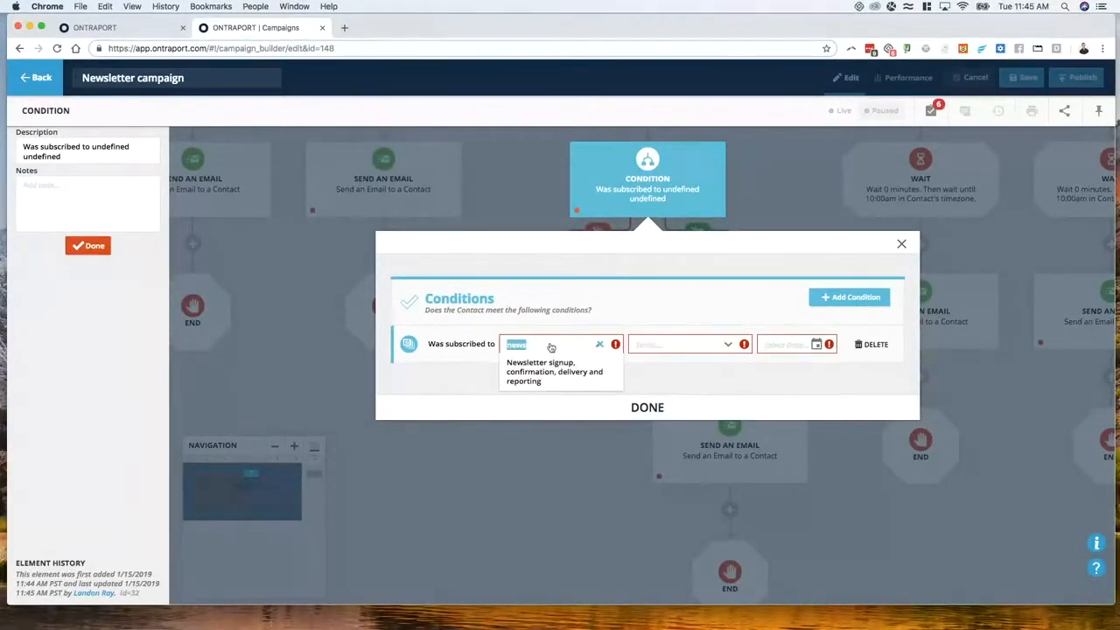
pyautogui.click(649, 414)
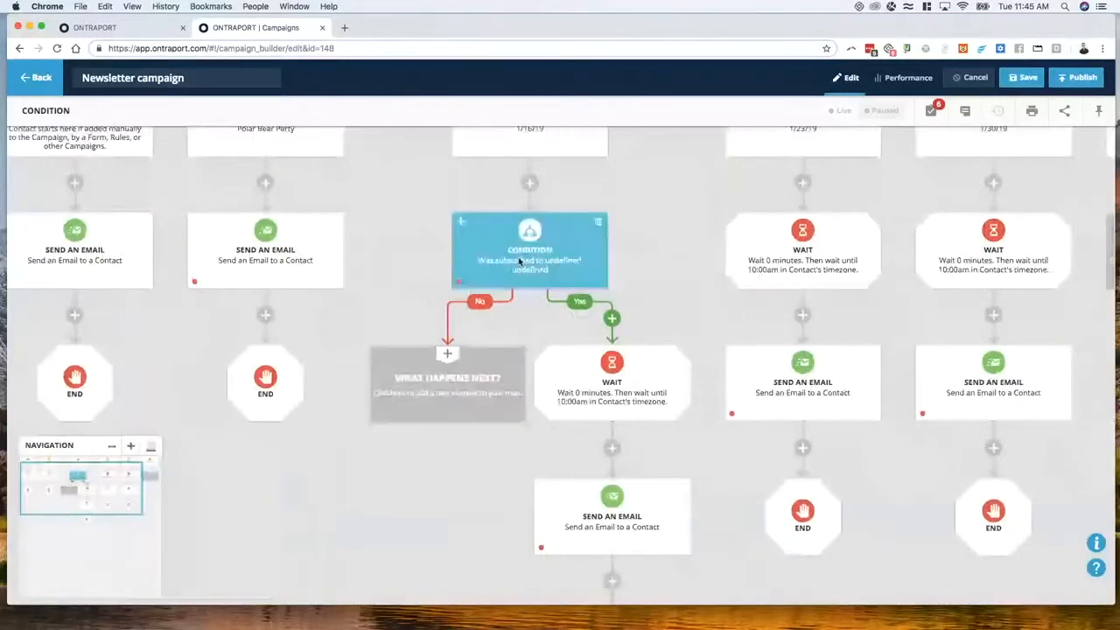
# Step: Delete the Was subscribed to condition from the Condition element and clear the preset condition type
pyautogui.click(521, 261)
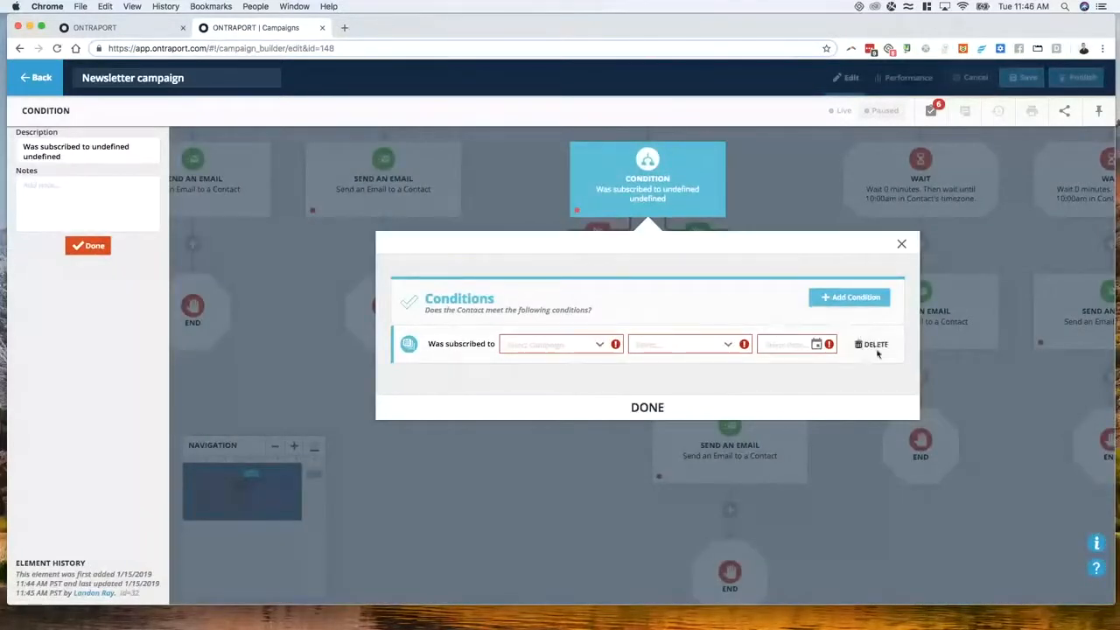
pyautogui.click(877, 348)
pyautogui.click(825, 298)
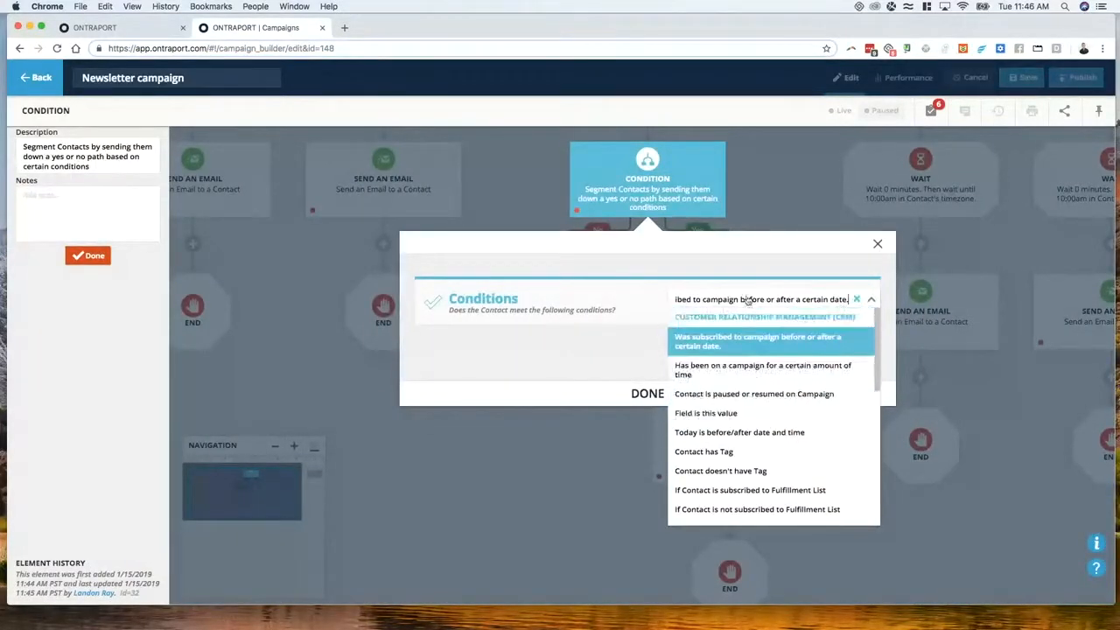
pyautogui.click(855, 298)
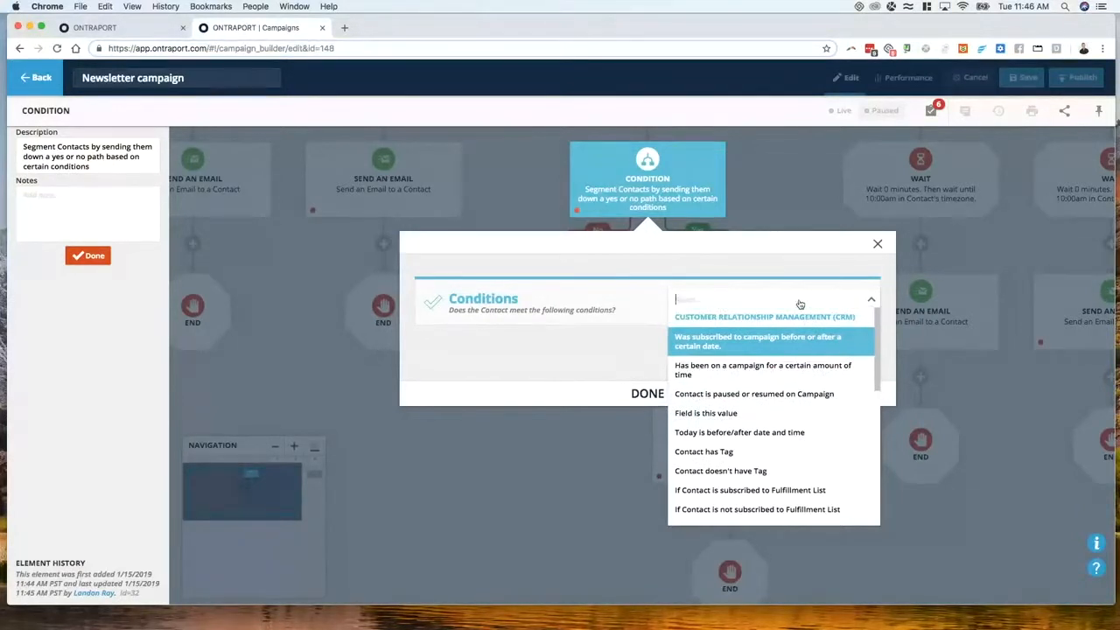
# Step: Search the condition types for "date" and "field", and choose Field is this value
pyautogui.write('date')
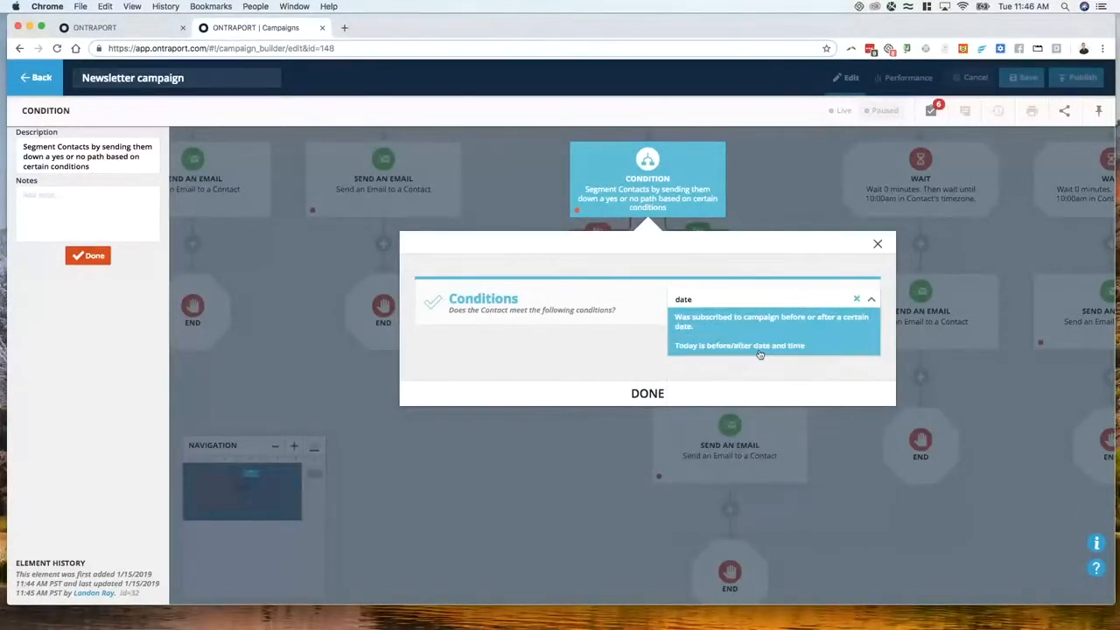
pyautogui.press('BackSpace')
pyautogui.press('BackSpace')
pyautogui.press('BackSpace')
pyautogui.press('BackSpace')
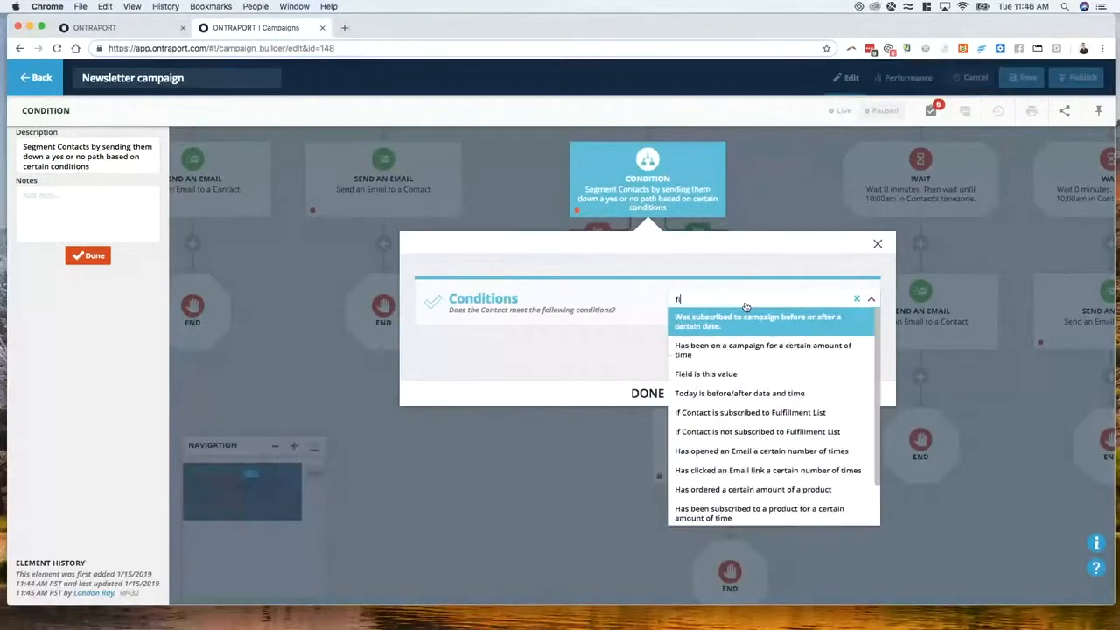
pyautogui.write('field')
# Step: Configure the field condition as Date Added, Equal To, Today
pyautogui.click(492, 355)
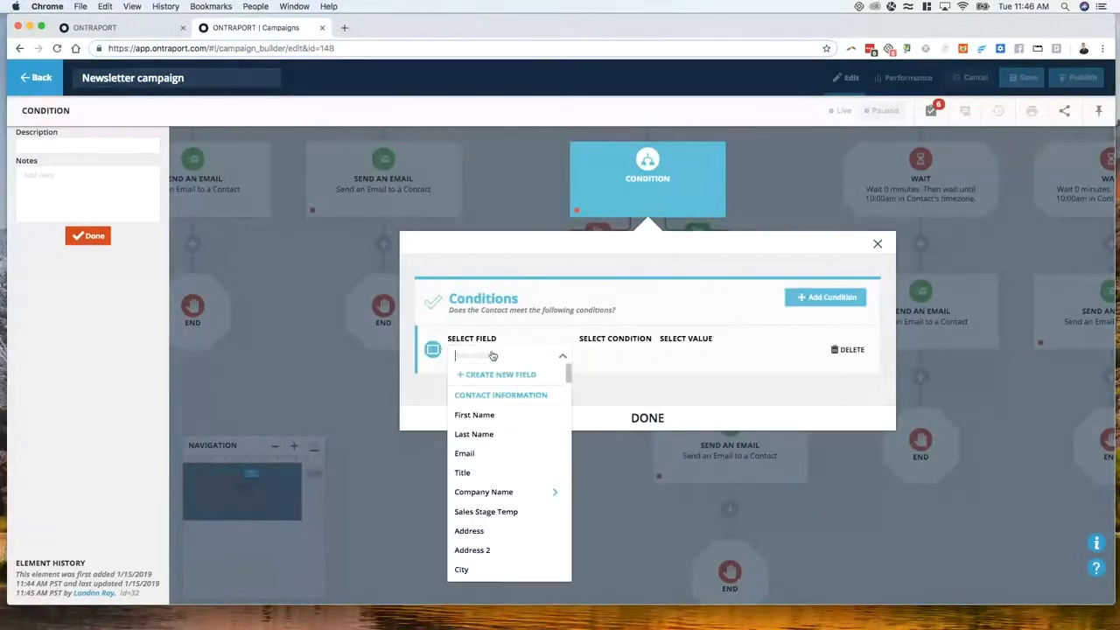
pyautogui.write('date')
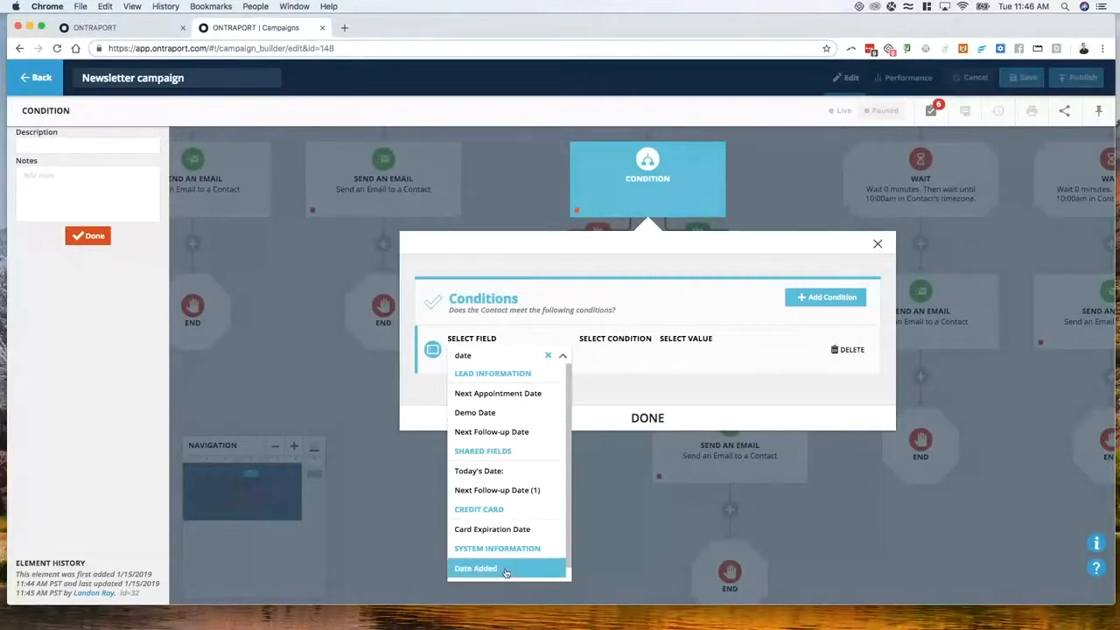
pyautogui.click(503, 569)
pyautogui.click(598, 362)
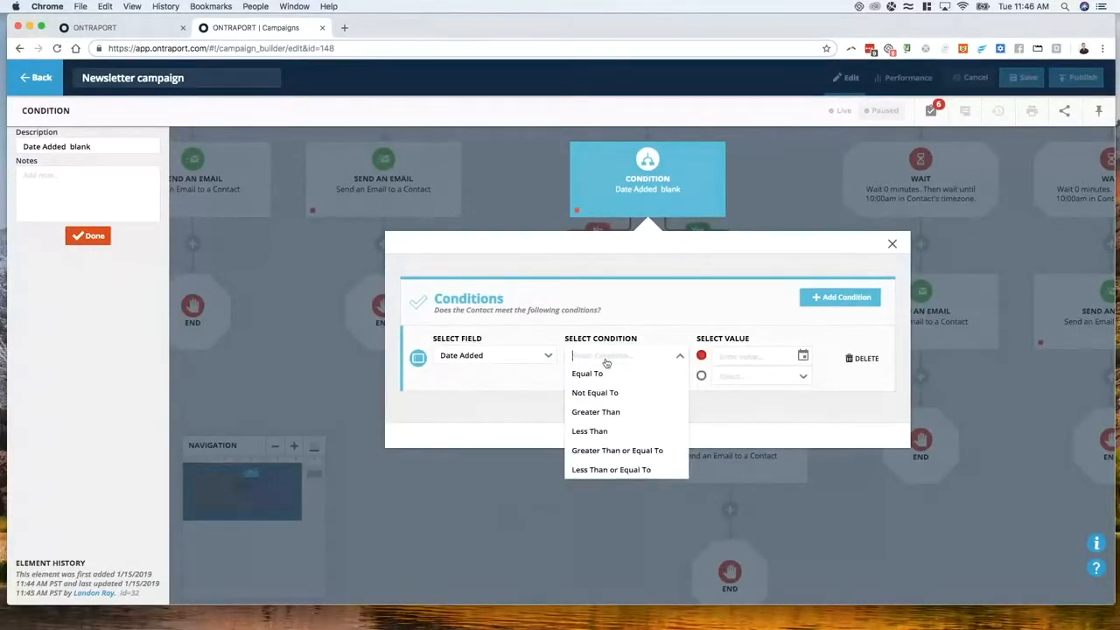
pyautogui.click(599, 371)
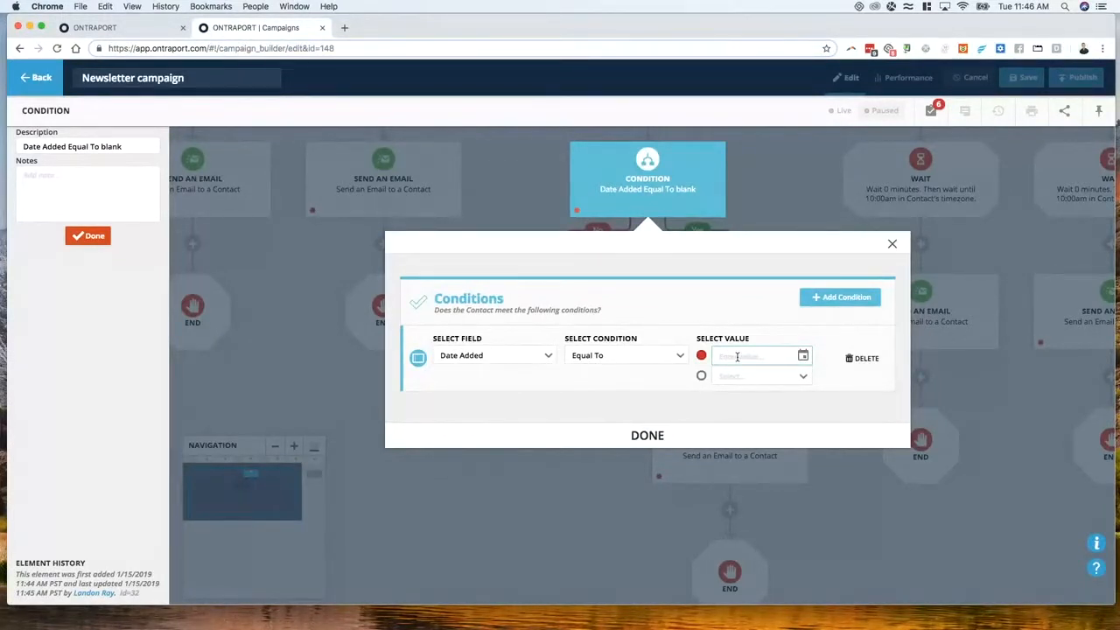
pyautogui.click(702, 376)
pyautogui.click(744, 376)
pyautogui.click(752, 416)
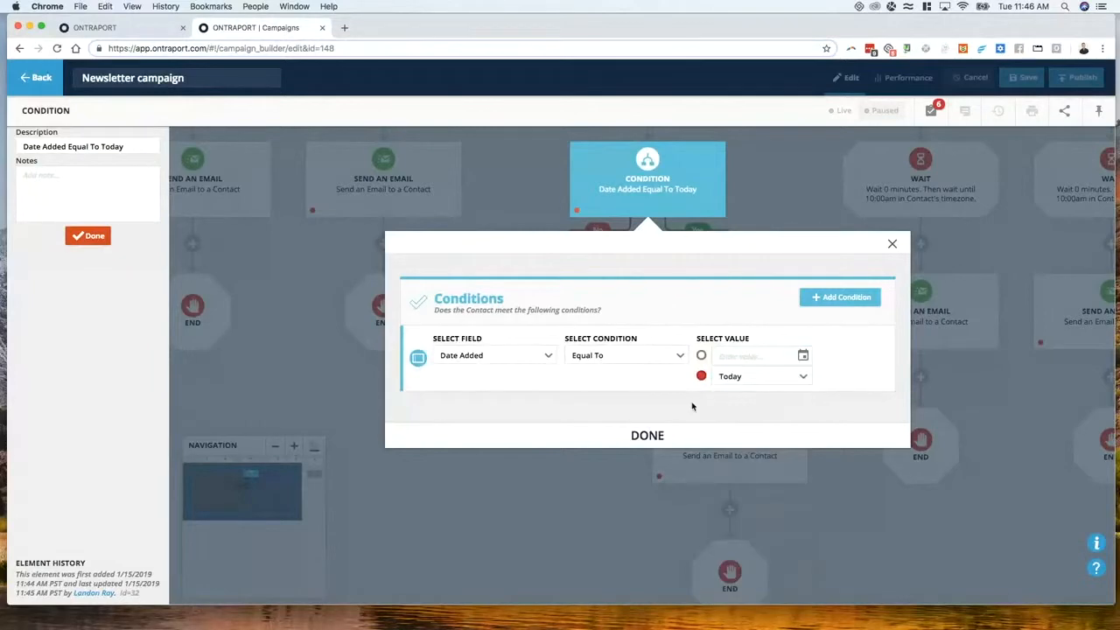
# Step: Copy the Wait element and all following items from the Date Added condition's Yes branch to its No branch
pyautogui.click(658, 435)
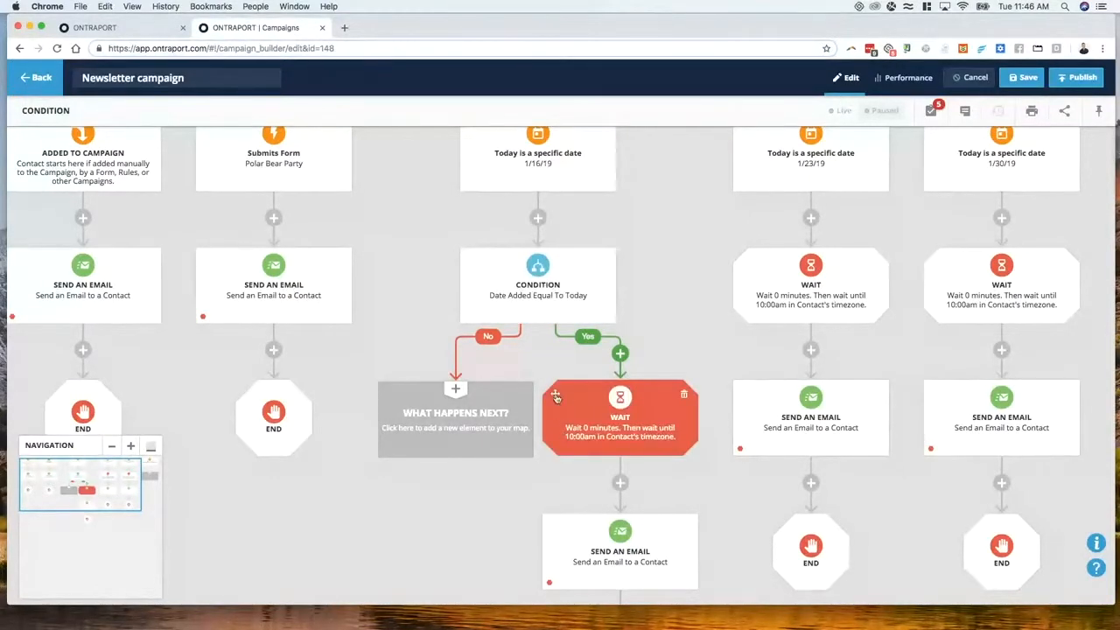
pyautogui.moveTo(554, 395); pyautogui.dragTo(438, 393)
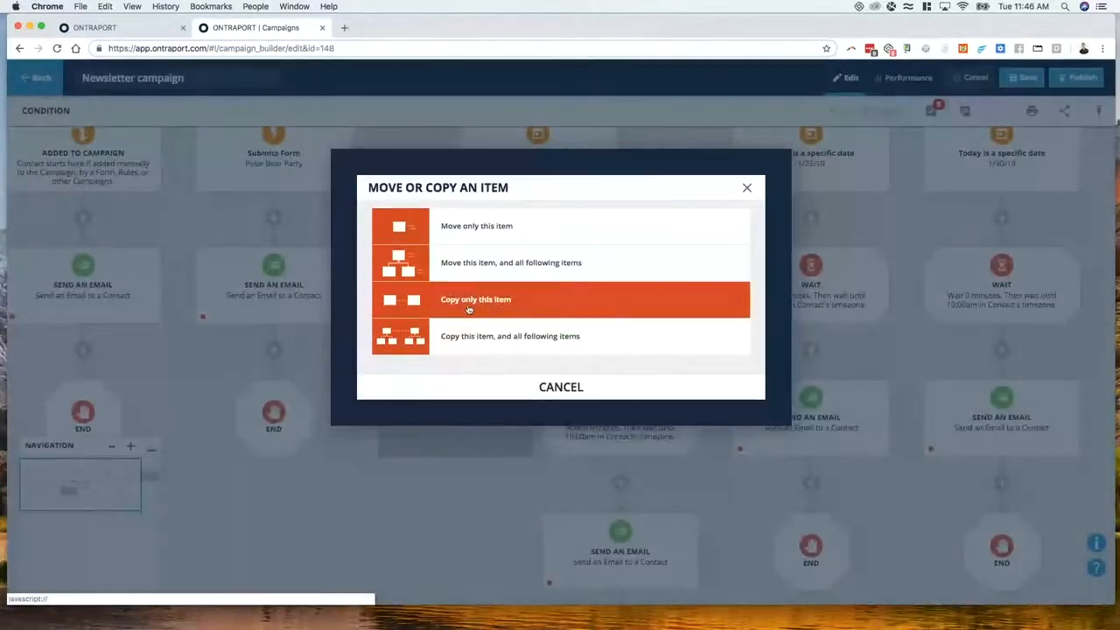
pyautogui.click(472, 343)
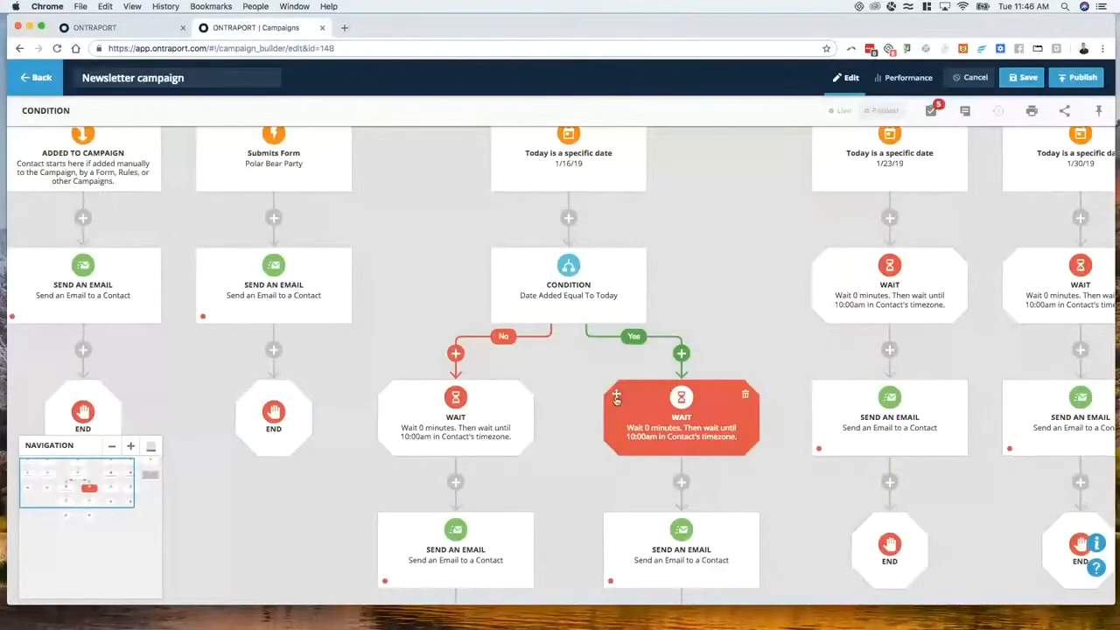
# Step: Delete only the Wait element from the condition's Yes branch
pyautogui.click(745, 395)
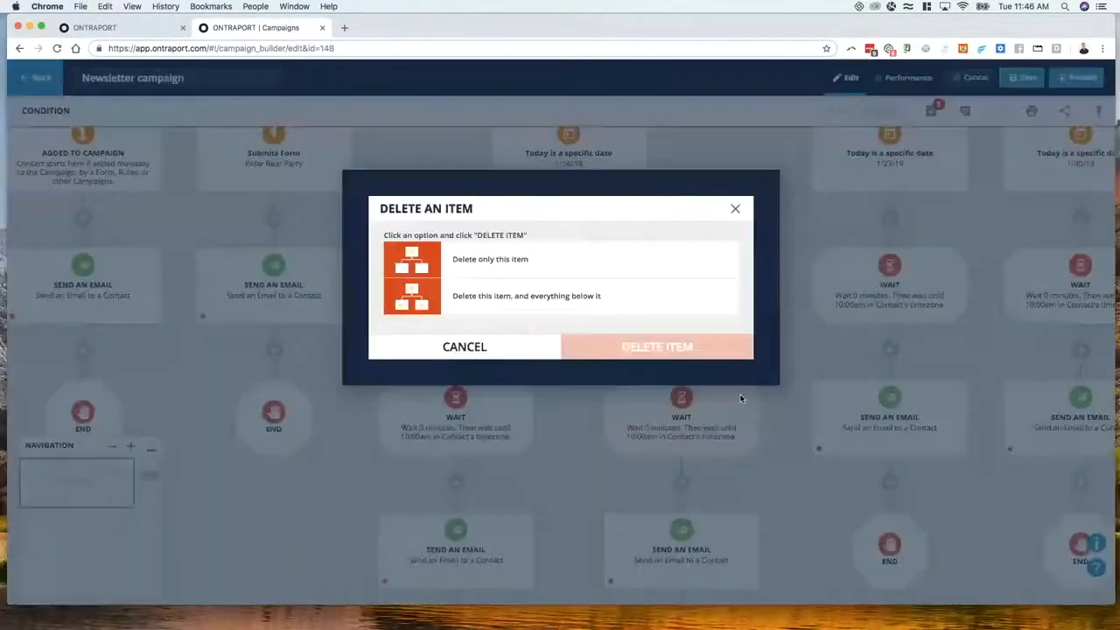
pyautogui.click(472, 274)
pyautogui.click(647, 352)
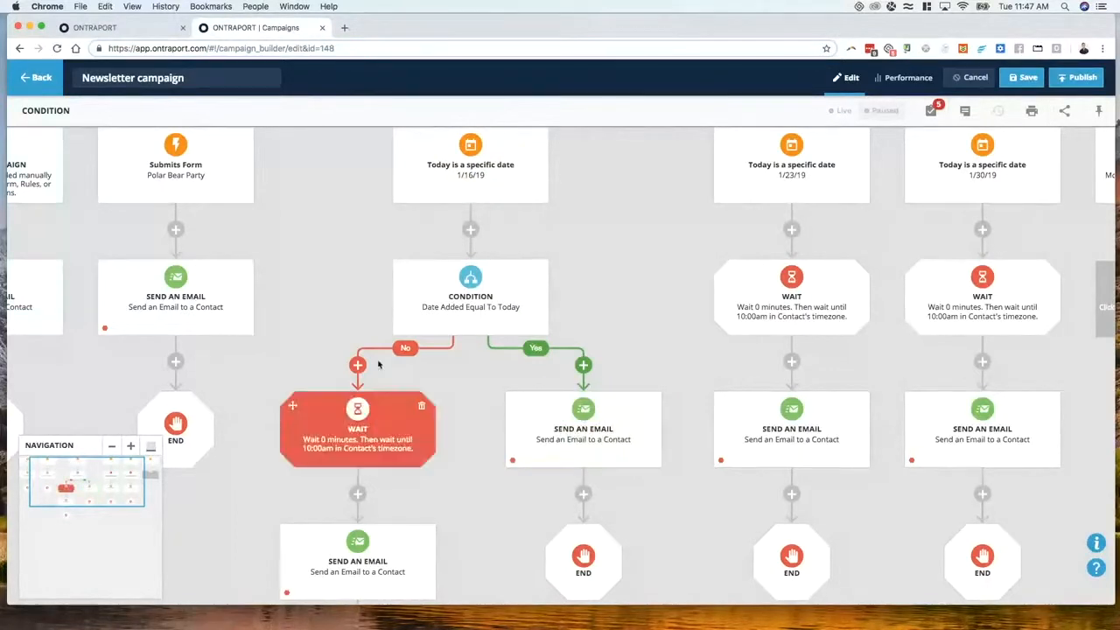
# Step: Check the Yes branch's email settings and browse the Date Added condition's field choices, closing both without changes
pyautogui.click(598, 435)
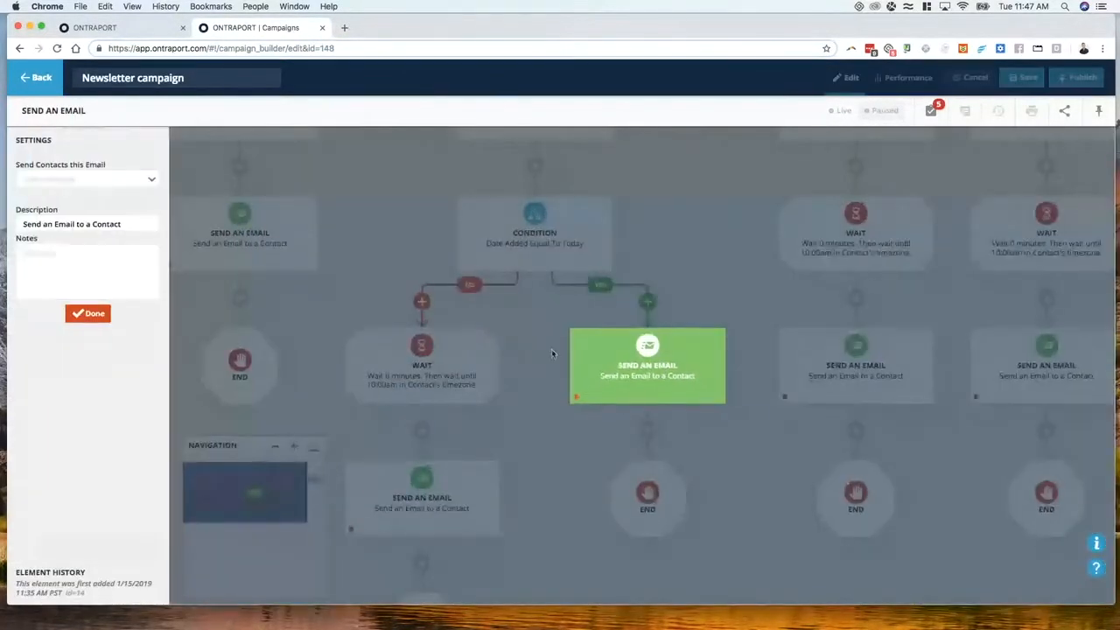
pyautogui.click(549, 376)
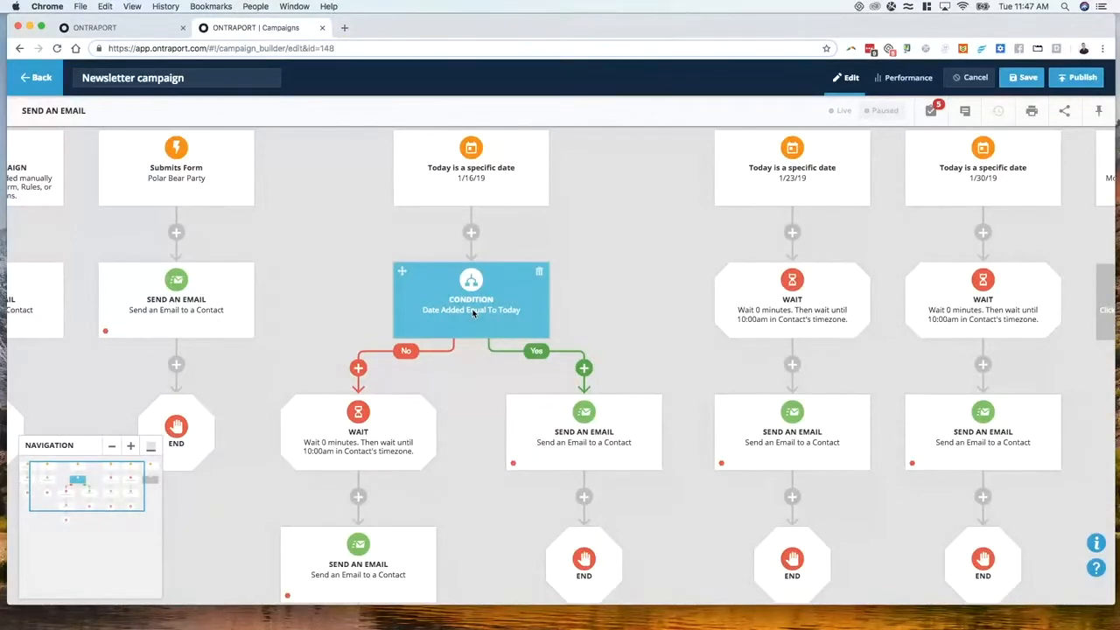
pyautogui.click(472, 312)
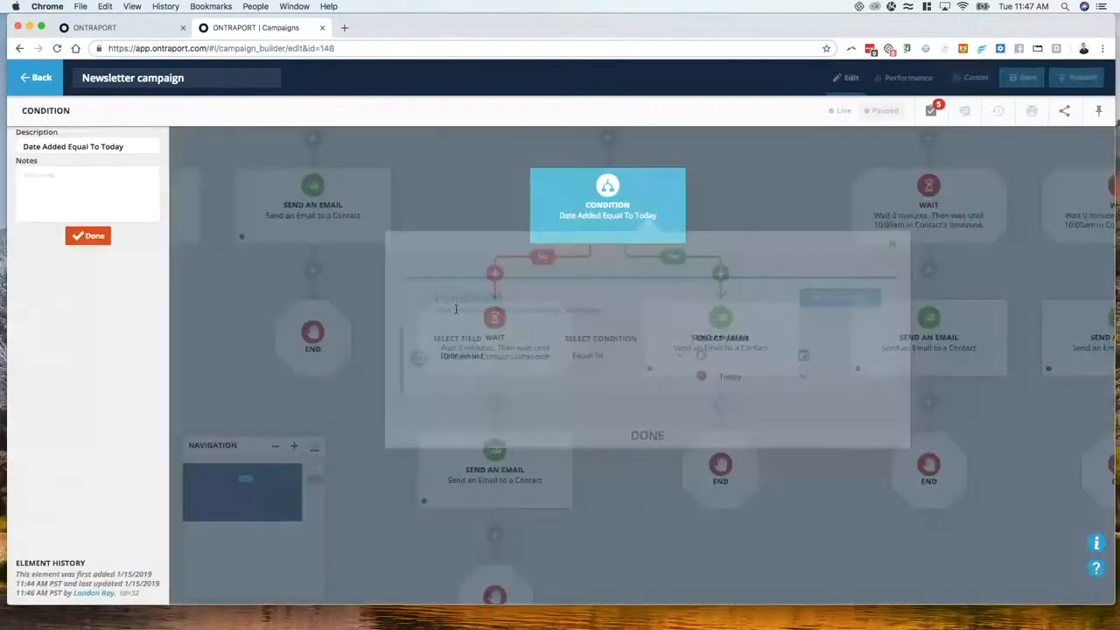
pyautogui.click(480, 359)
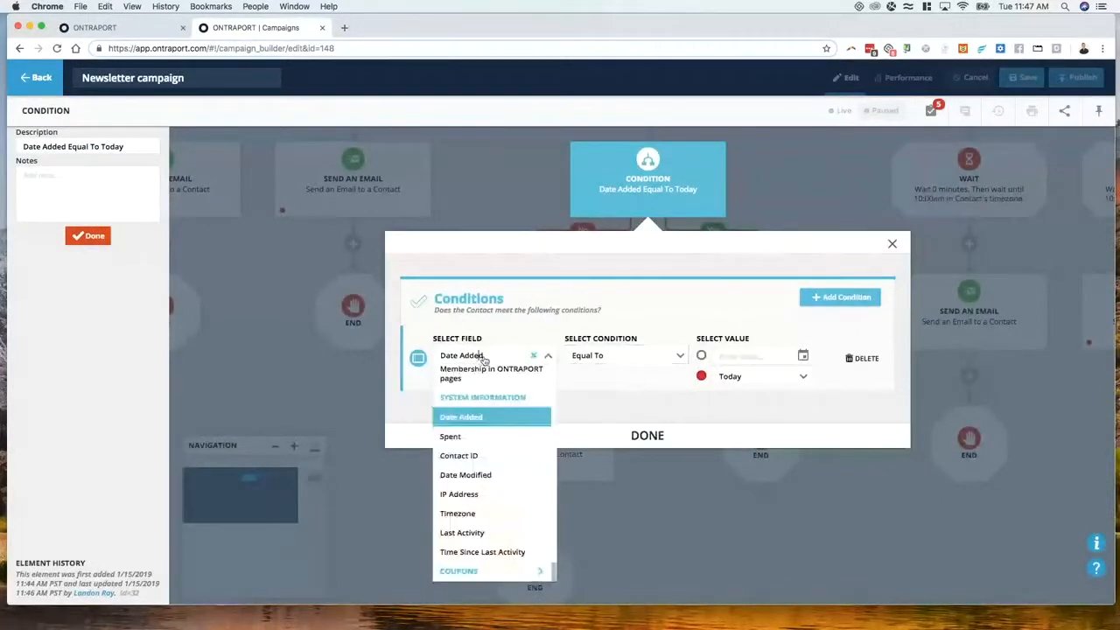
pyautogui.scroll(15, 504, 519)
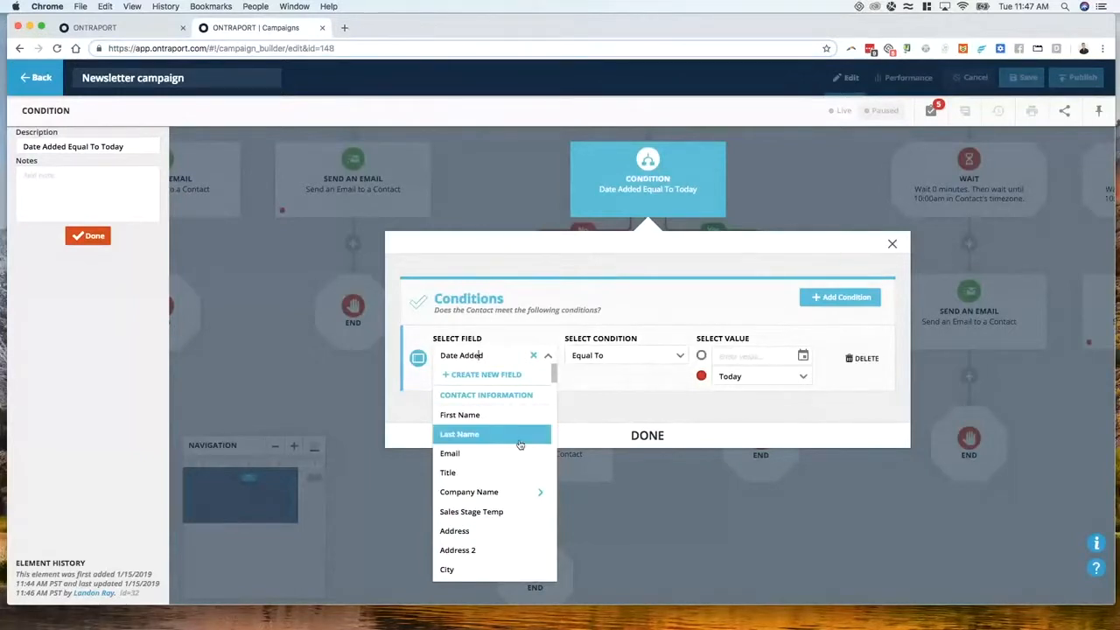
pyautogui.click(658, 435)
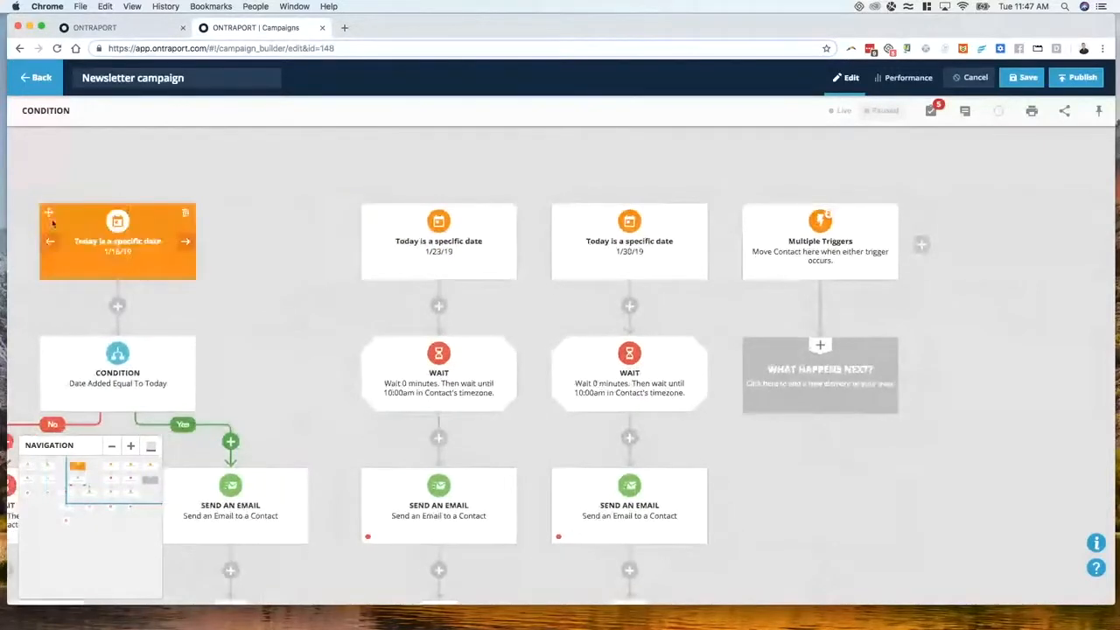
# Step: Copy the 1/16/19 trigger with all following items beyond Multiple Triggers, and delete the copy's Yes-branch email and everything below it
pyautogui.moveTo(49, 215); pyautogui.dragTo(936, 252)
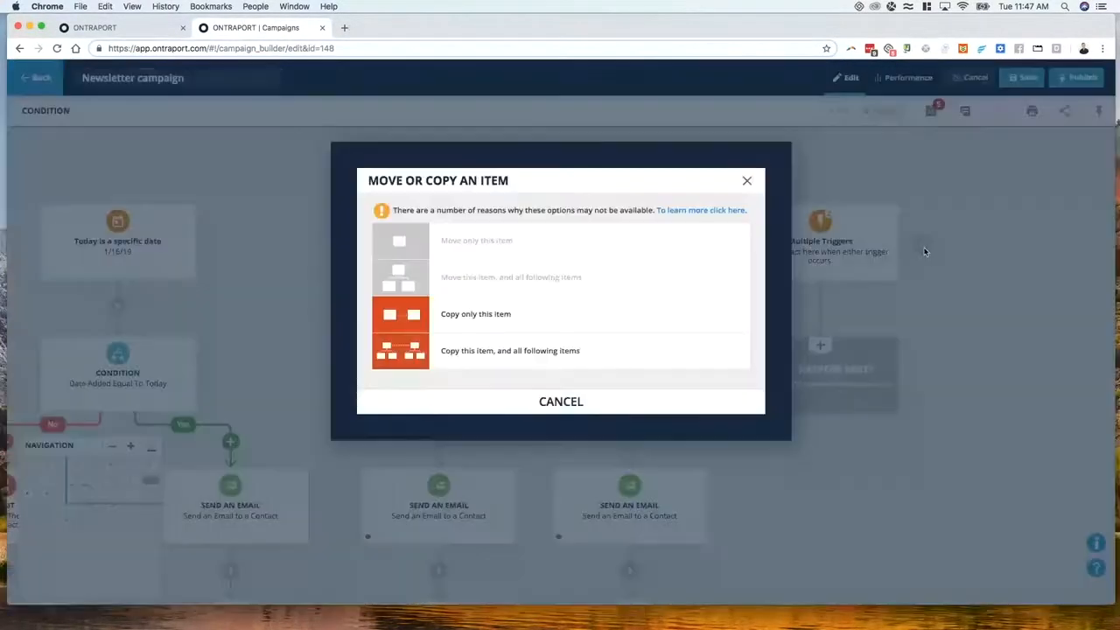
pyautogui.click(535, 351)
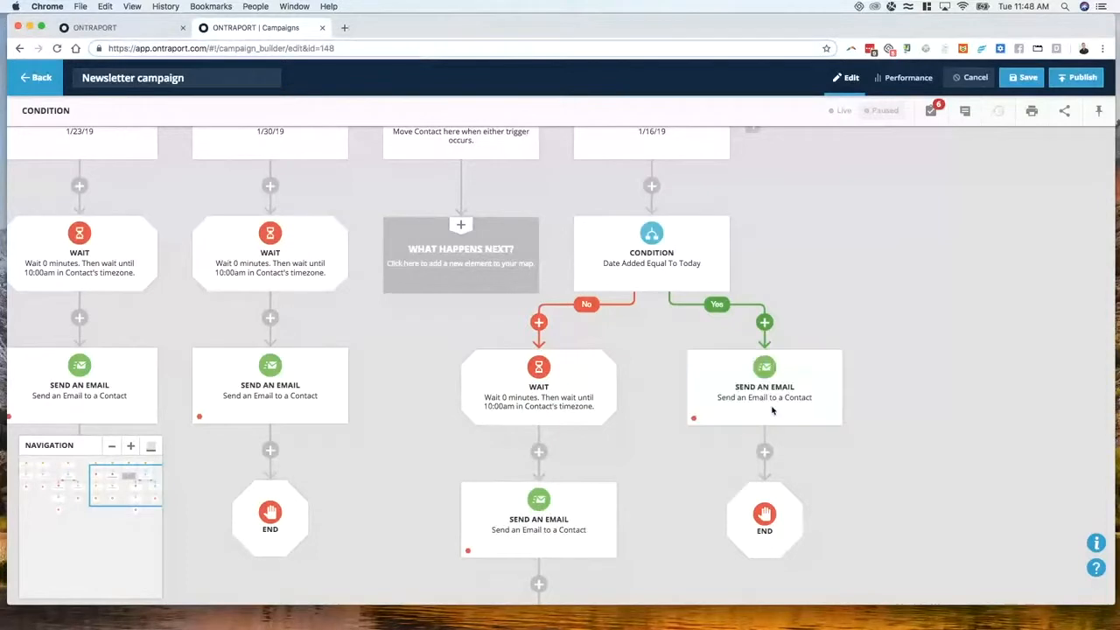
pyautogui.click(776, 368)
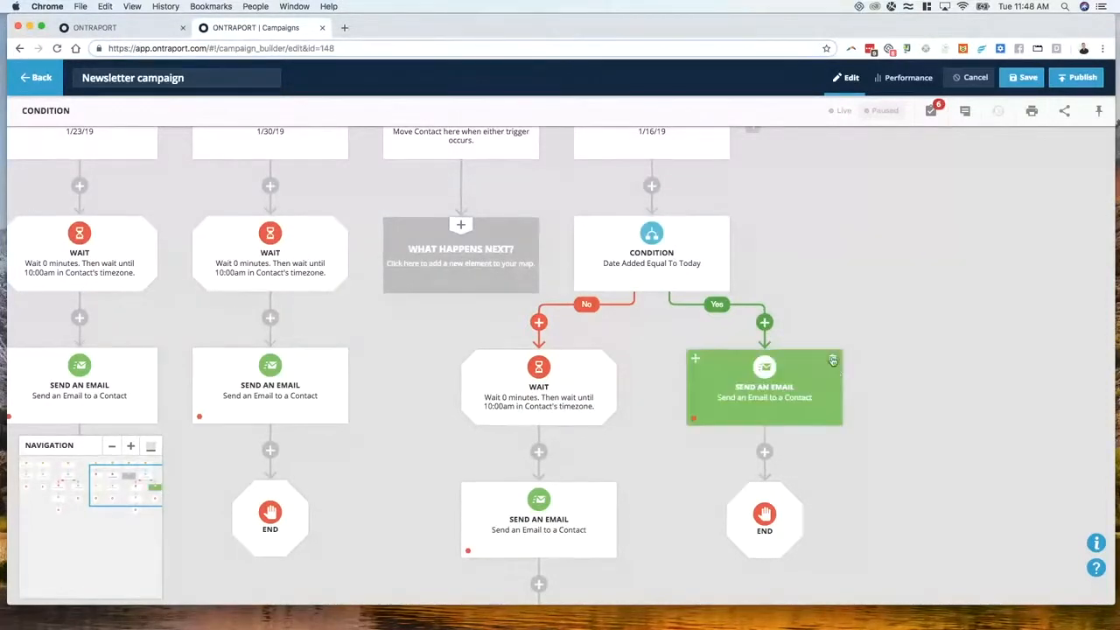
pyautogui.press('Delete')
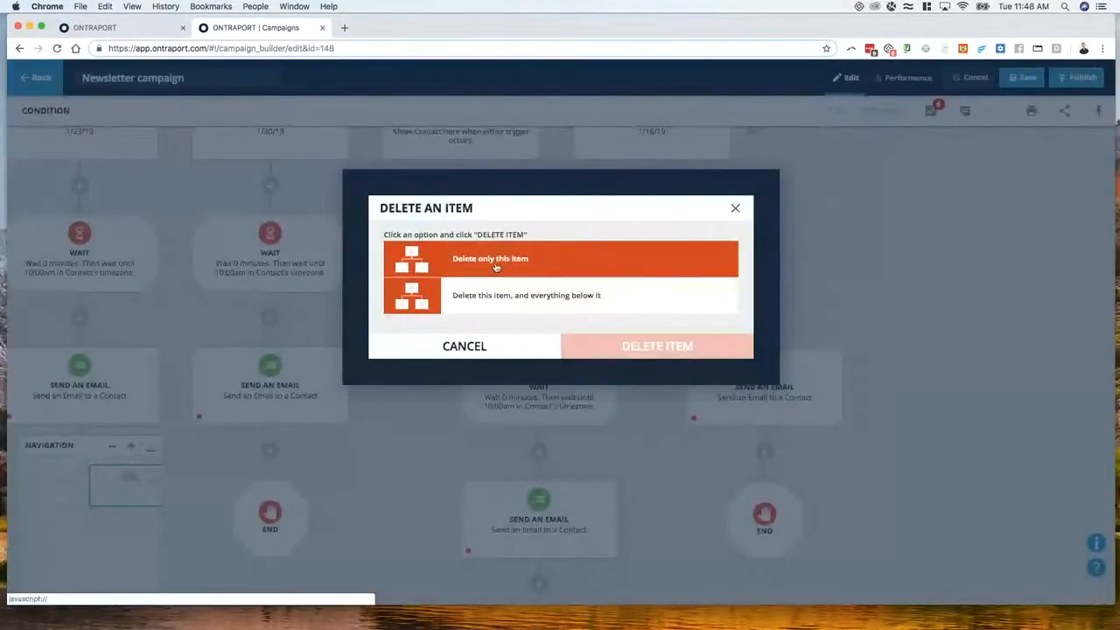
pyautogui.click(525, 297)
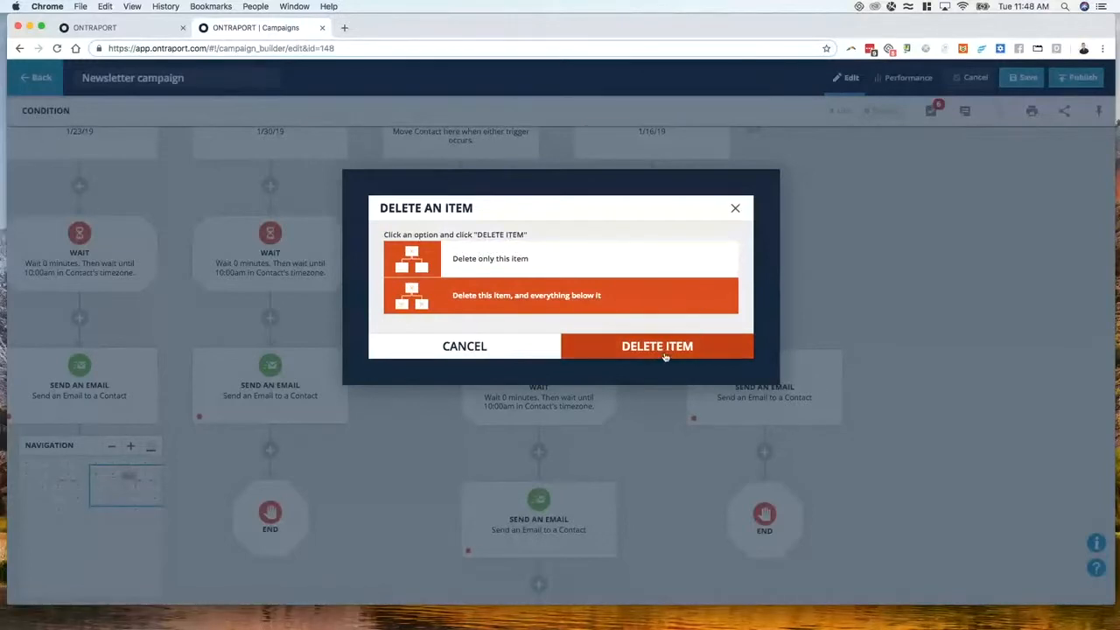
pyautogui.click(691, 346)
# Step: Add a Go To element to the copied condition's Yes branch and link it to the No branch's Send an Email
pyautogui.click(731, 355)
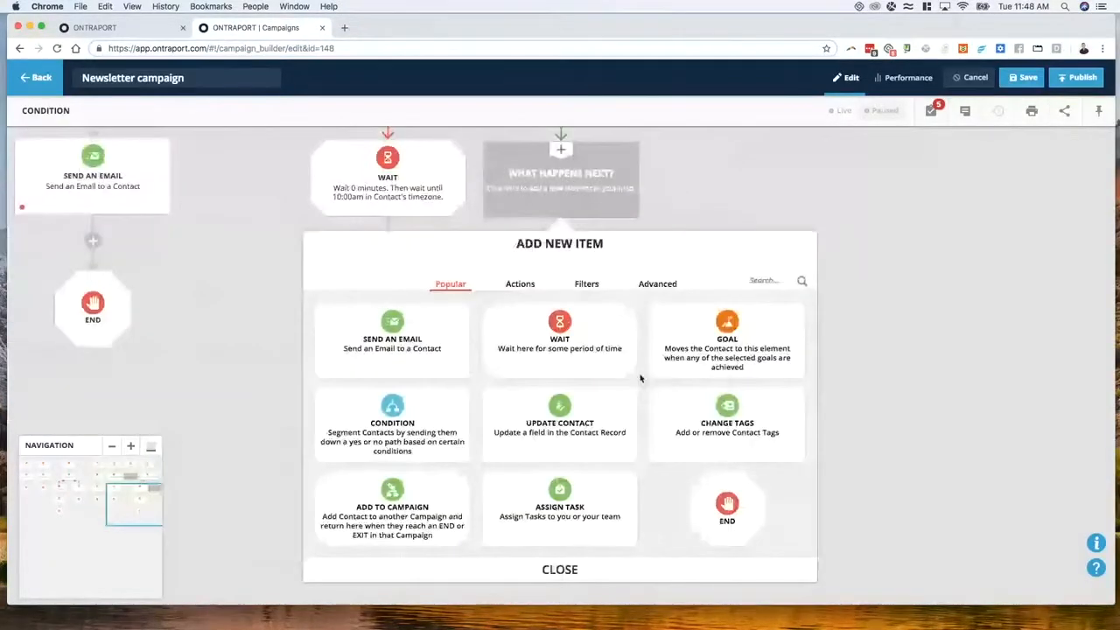
pyautogui.click(766, 282)
pyautogui.write('goto')
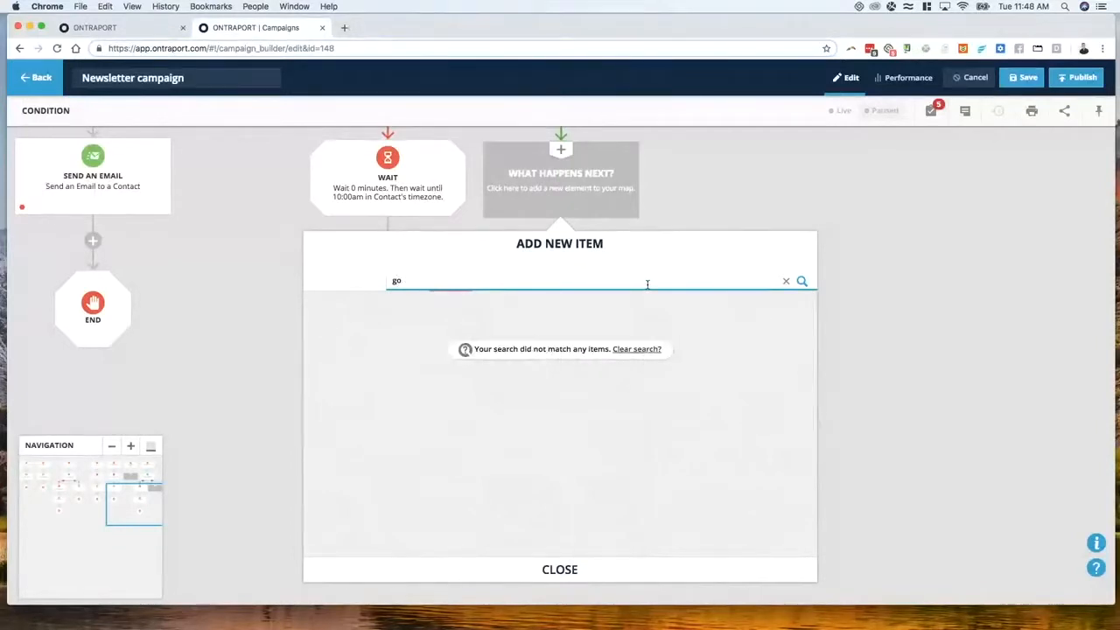
pyautogui.click(388, 330)
pyautogui.moveTo(748, 488); pyautogui.dragTo(569, 503)
pyautogui.moveTo(691, 472); pyautogui.dragTo(583, 337)
# Step: Copy the 1/16/19 branch containing the Go To to the end of the map and link the new Go To to its email
pyautogui.scroll(5, 564, 331)
pyautogui.hscroll(3, 564, 331)
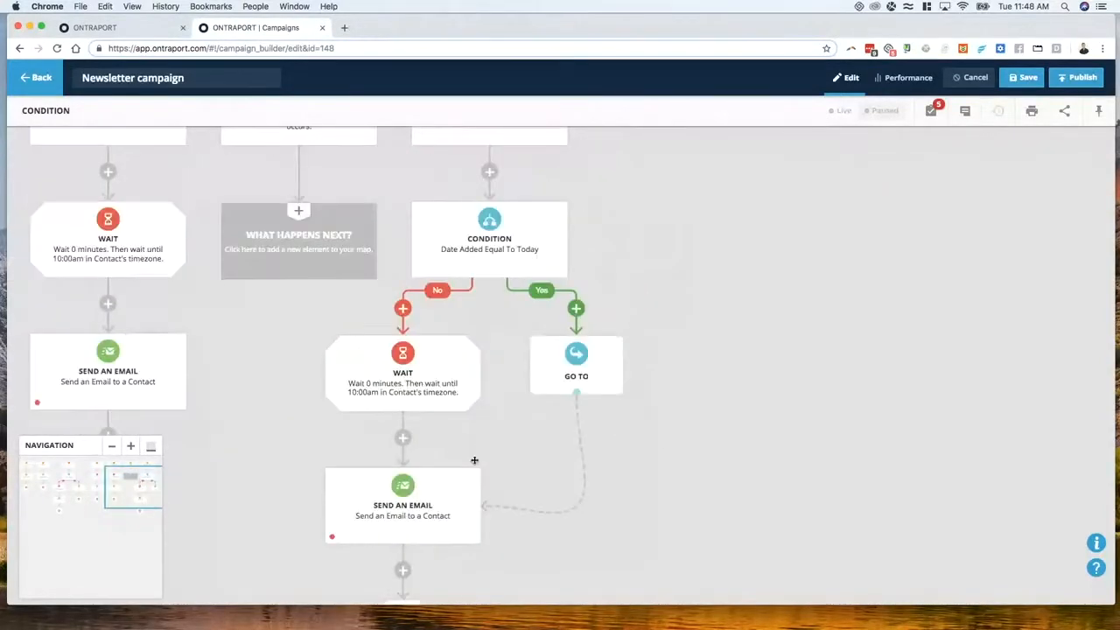
pyautogui.moveTo(343, 201); pyautogui.dragTo(522, 225)
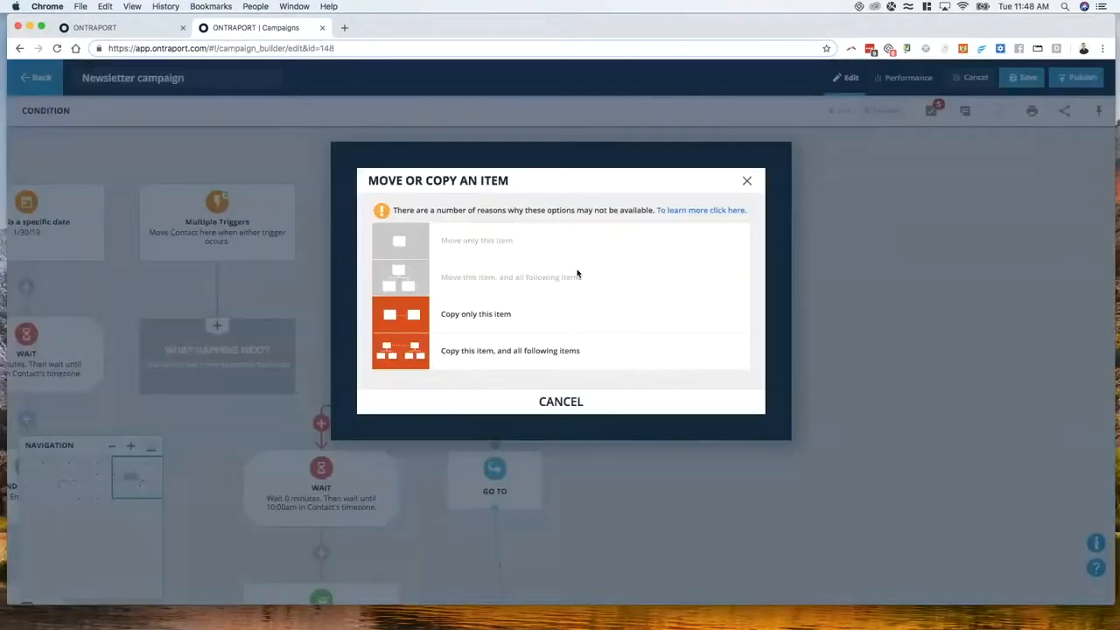
pyautogui.click(603, 350)
pyautogui.scroll(-5, 531, 306)
pyautogui.hscroll(4, 531, 306)
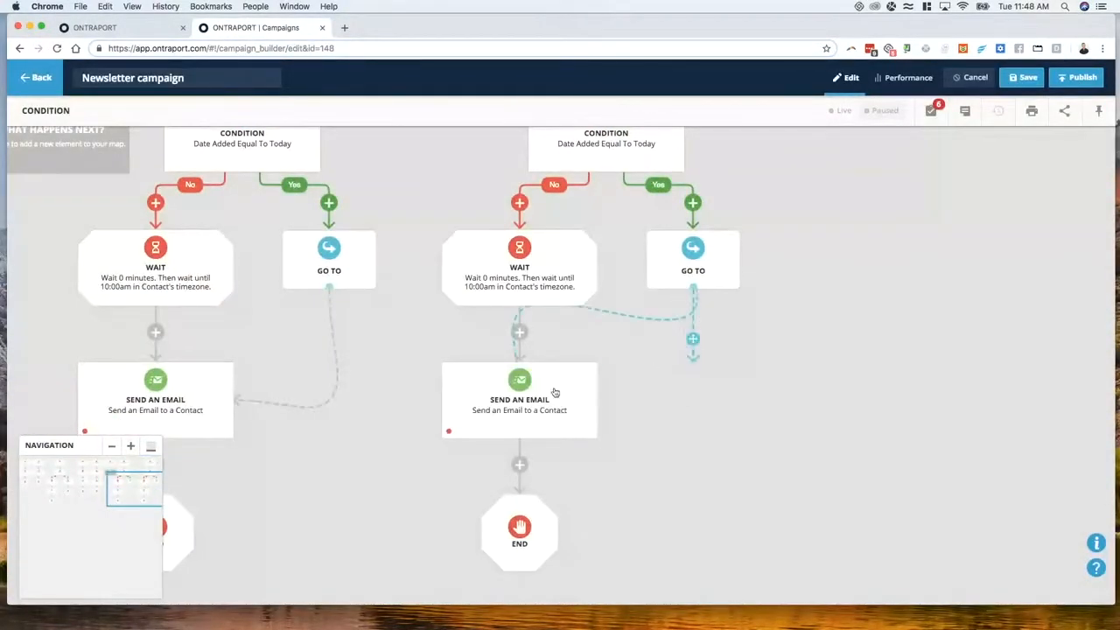
pyautogui.moveTo(554, 393); pyautogui.dragTo(505, 387)
# Step: Examine the duplicated 1/16/19 branches and compare them with the original branches across the campaign map
pyautogui.scroll(4, 520, 389)
pyautogui.hscroll(2, 521, 390)
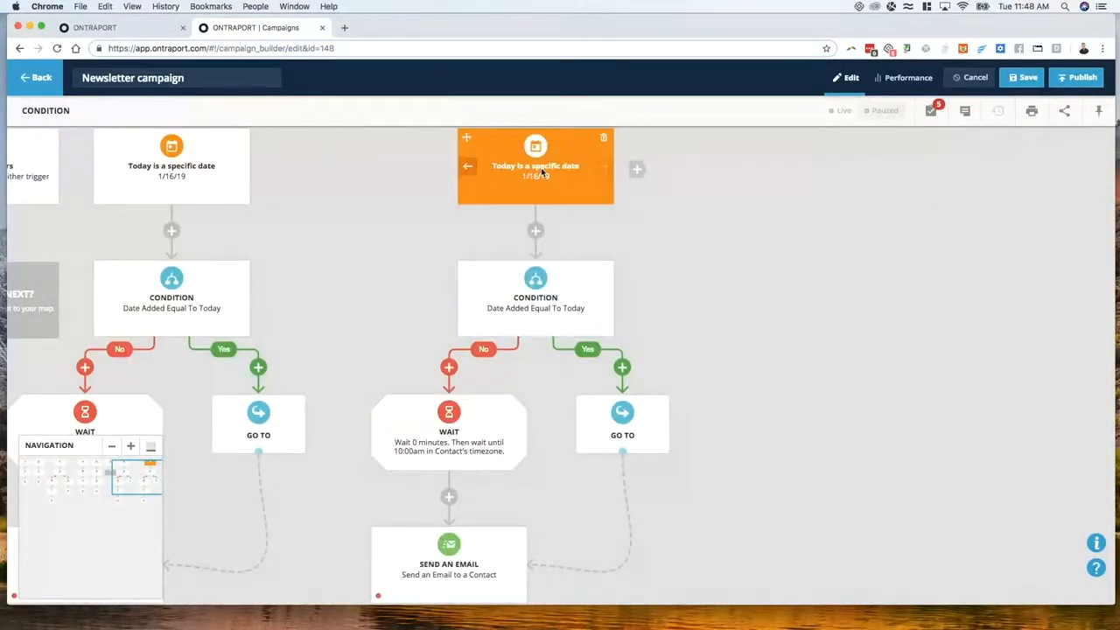
pyautogui.scroll(-6, 377, 352)
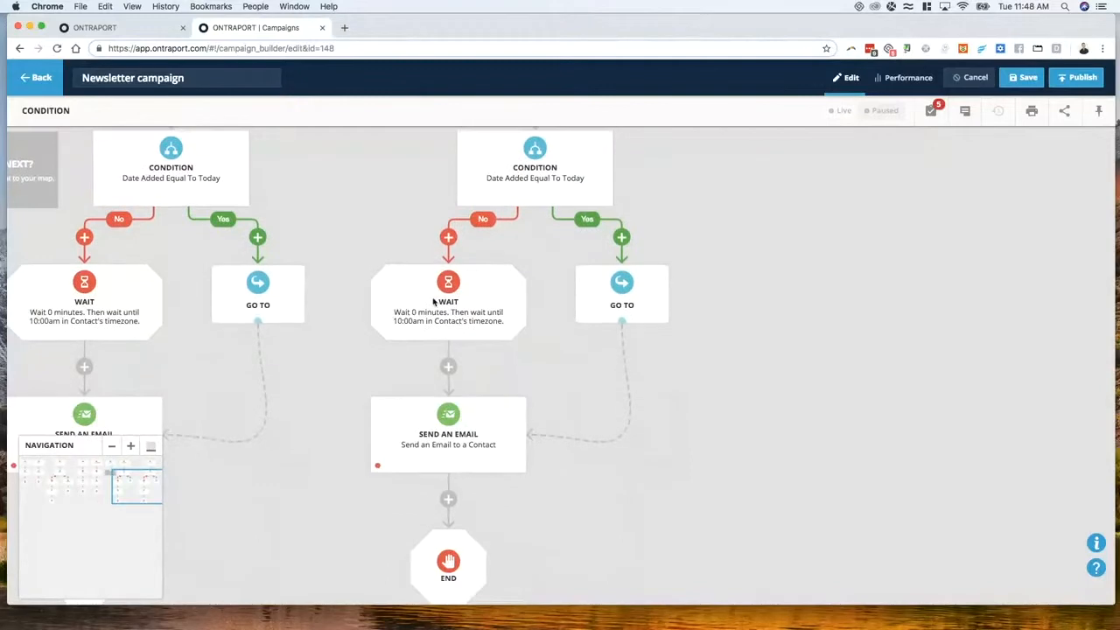
pyautogui.scroll(3, 450, 440)
pyautogui.scroll(2, 374, 277)
pyautogui.scroll(3, 703, 383)
pyautogui.hscroll(-4, 703, 382)
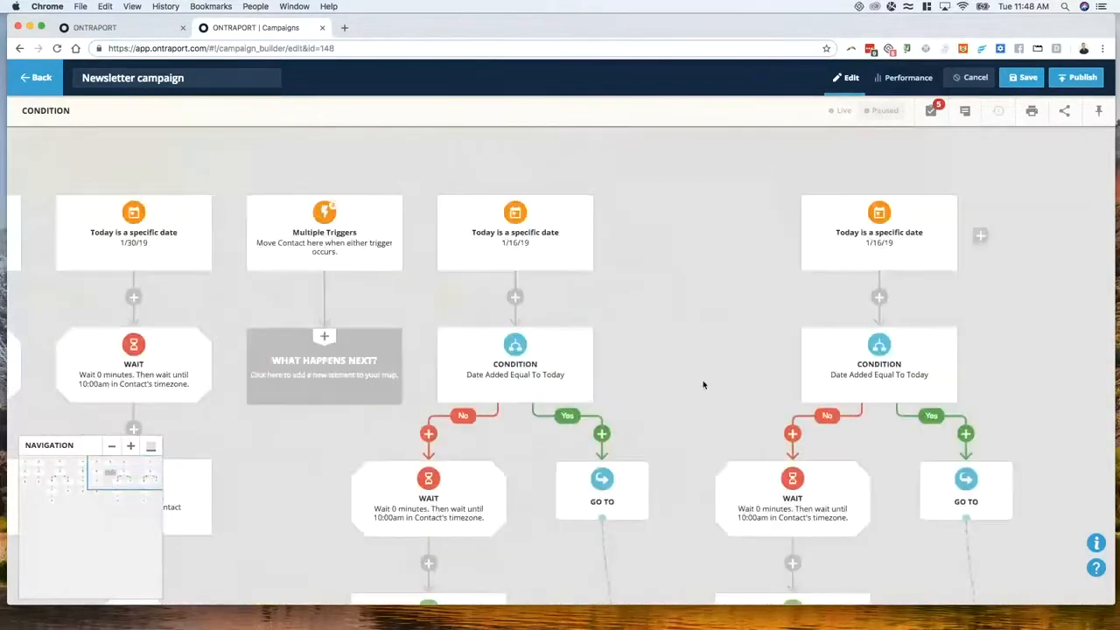
pyautogui.hscroll(-4, 286, 417)
pyautogui.scroll(2, 285, 417)
pyautogui.hscroll(-10, 285, 418)
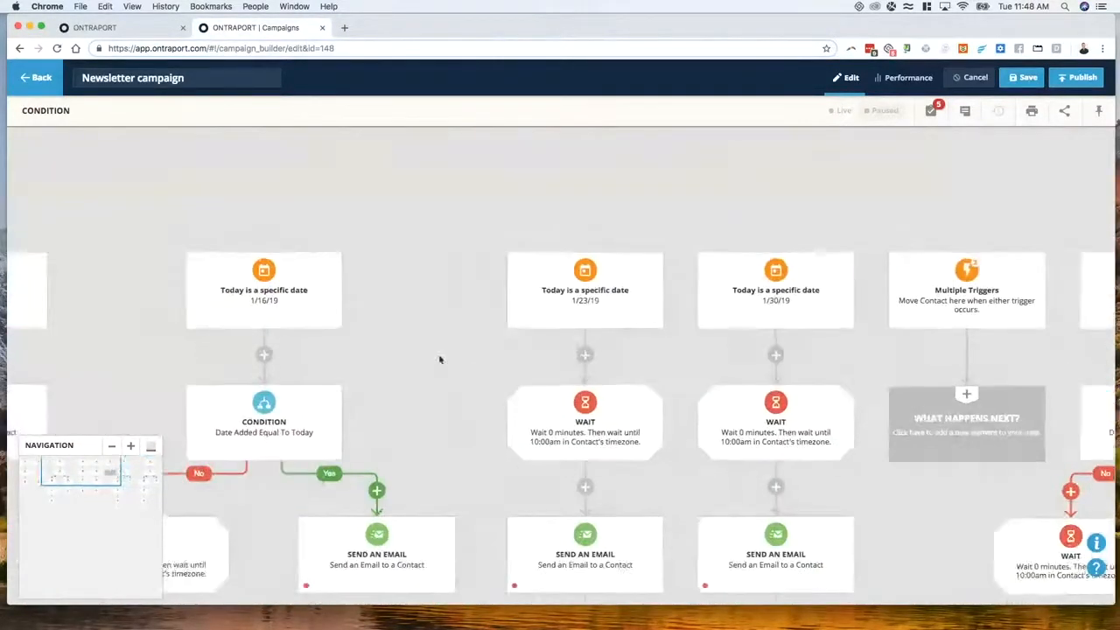
pyautogui.hscroll(-3, 525, 357)
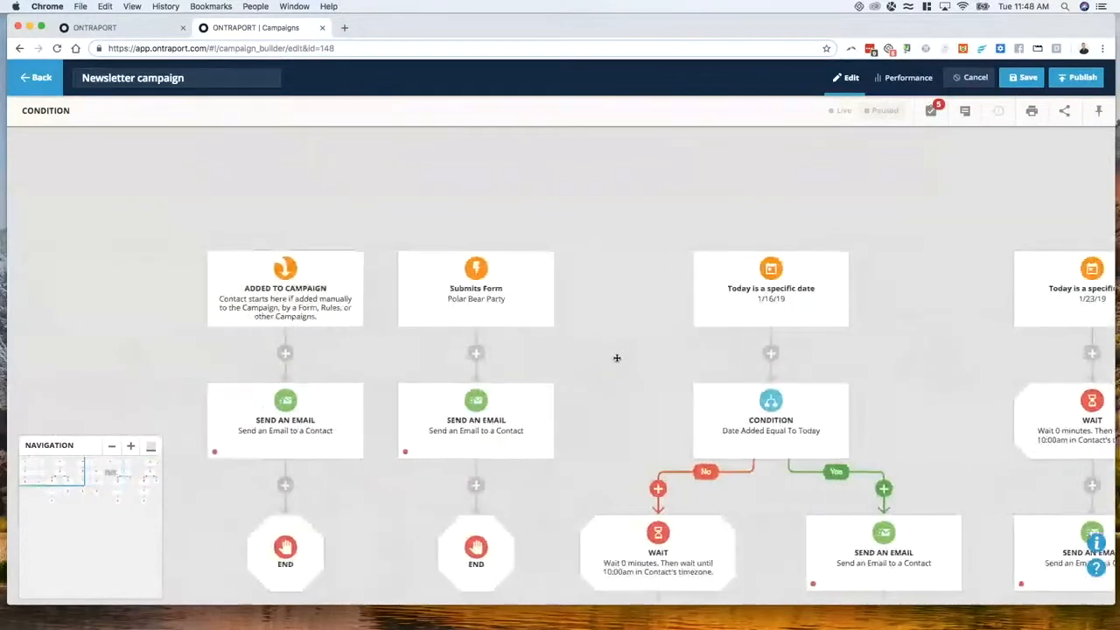
pyautogui.hscroll(5, 618, 357)
pyautogui.moveTo(373, 347); pyautogui.dragTo(245, 295)
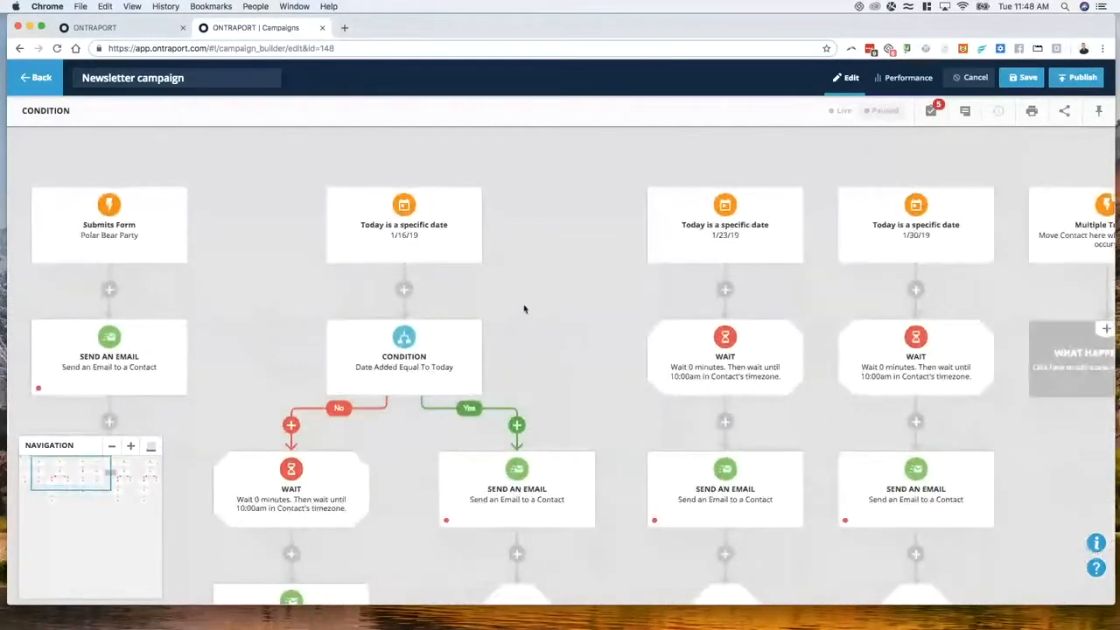
pyautogui.moveTo(567, 289); pyautogui.dragTo(257, 315)
pyautogui.click(115, 462)
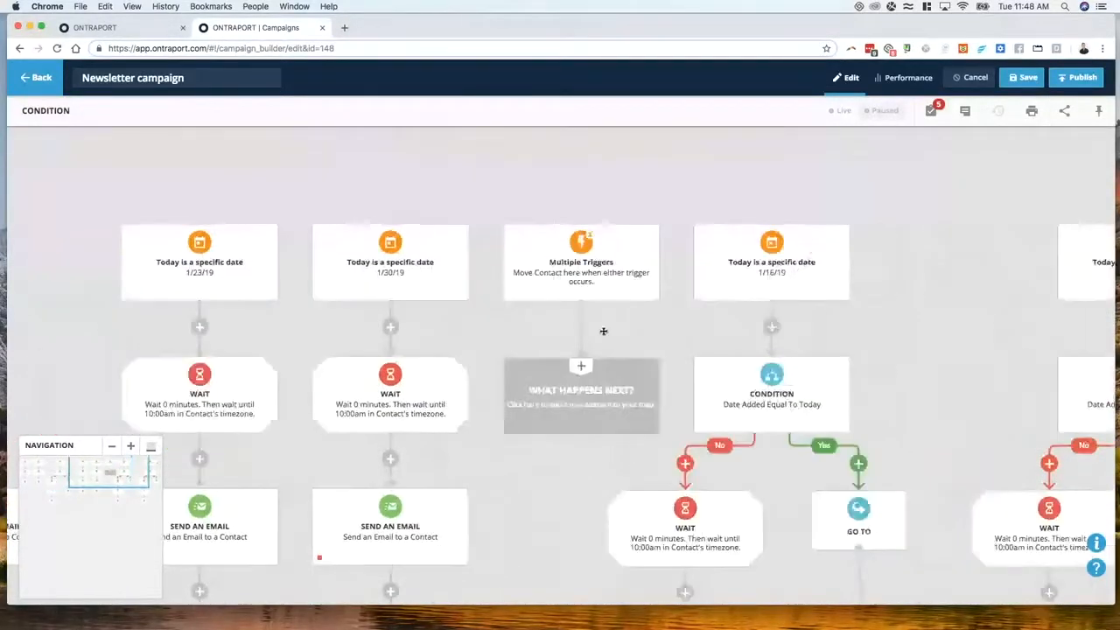
# Step: Review the whole campaign map, including its Contact Flow performance report, and return to editing
pyautogui.click(112, 448)
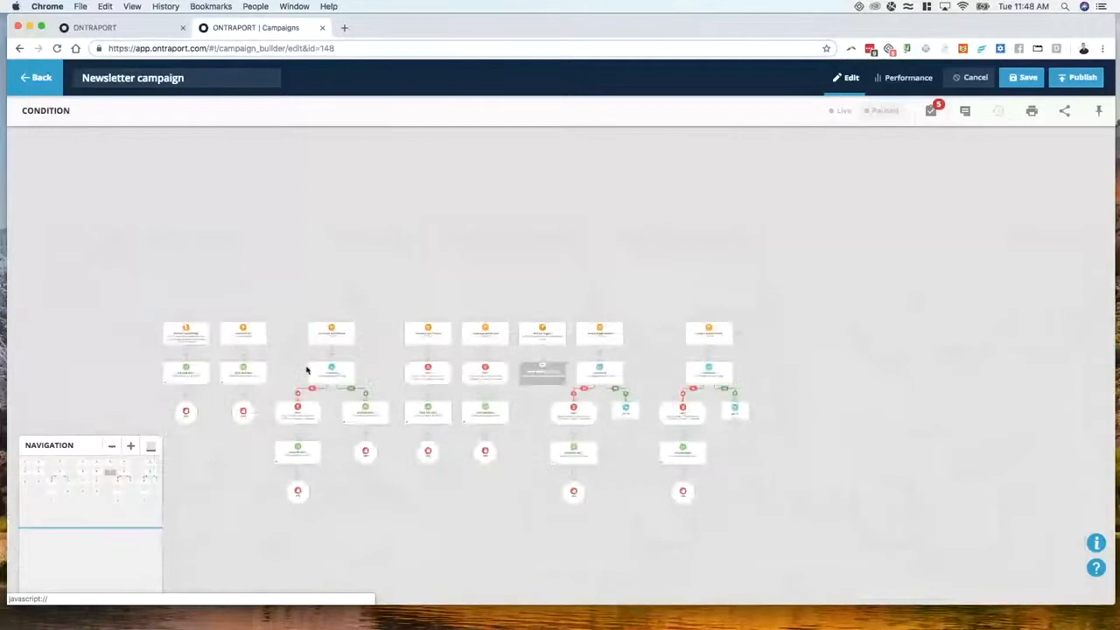
pyautogui.moveTo(852, 202); pyautogui.dragTo(408, 253)
pyautogui.moveTo(281, 190); pyautogui.dragTo(311, 212)
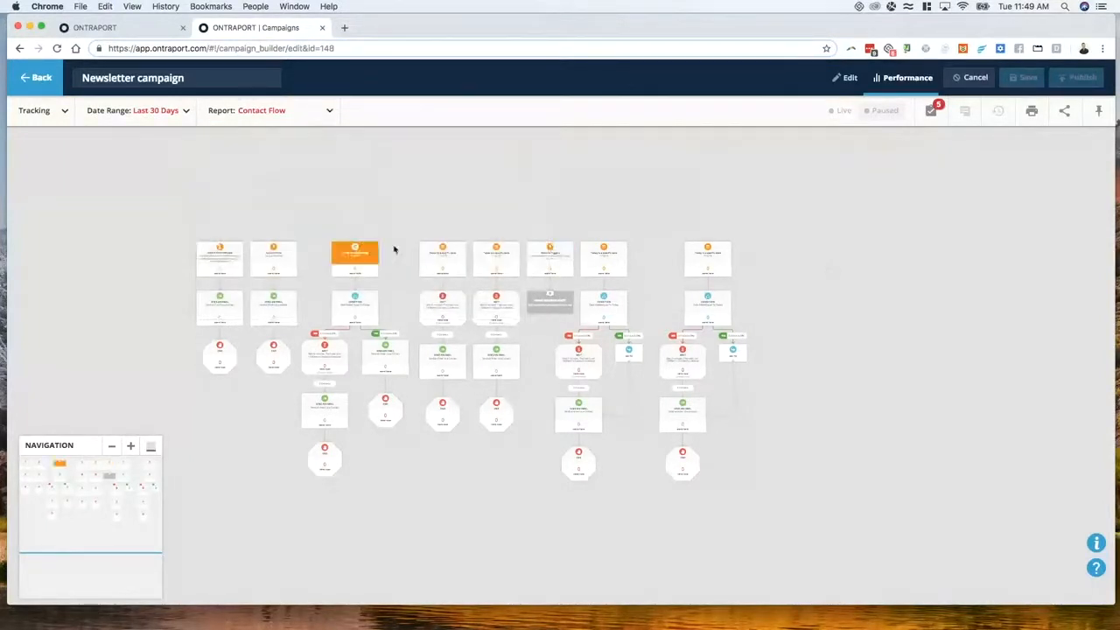
pyautogui.hscroll(5, 394, 251)
pyautogui.moveTo(194, 218); pyautogui.dragTo(287, 215)
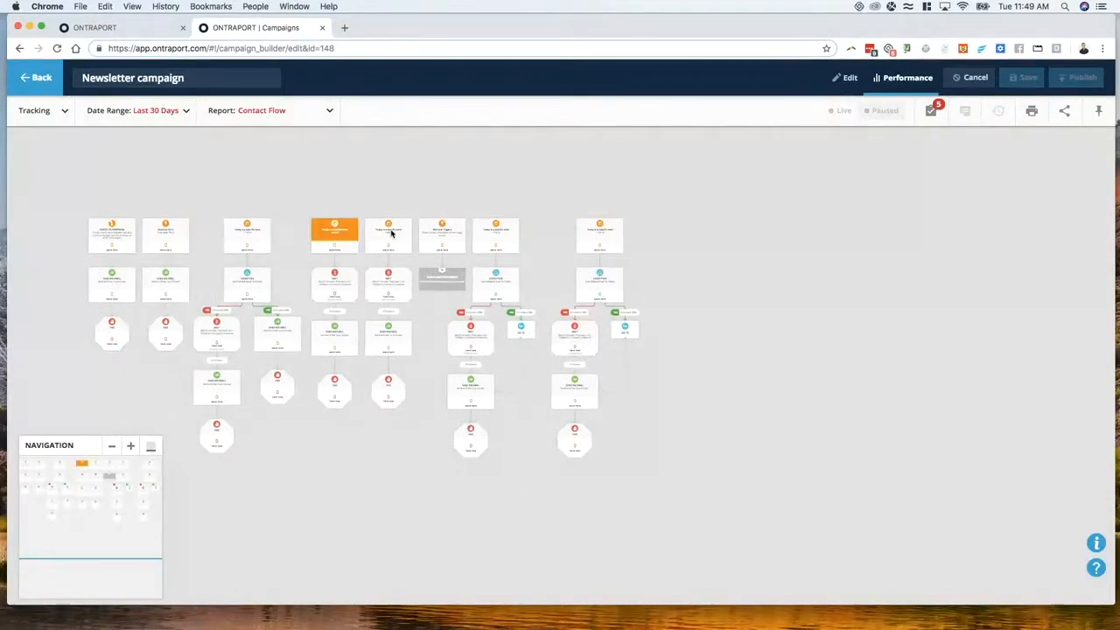
pyautogui.click(845, 77)
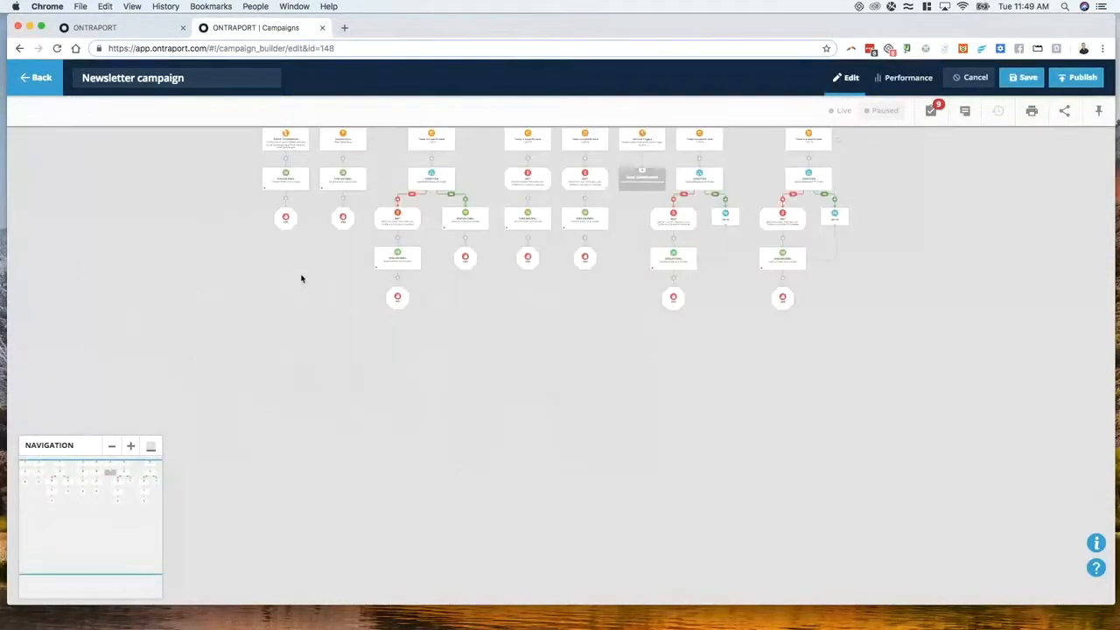
# Step: Add a new trigger after the last 1/16/19 branch on the map and make it fire on Purchases Product
pyautogui.moveTo(301, 278); pyautogui.dragTo(62, 405)
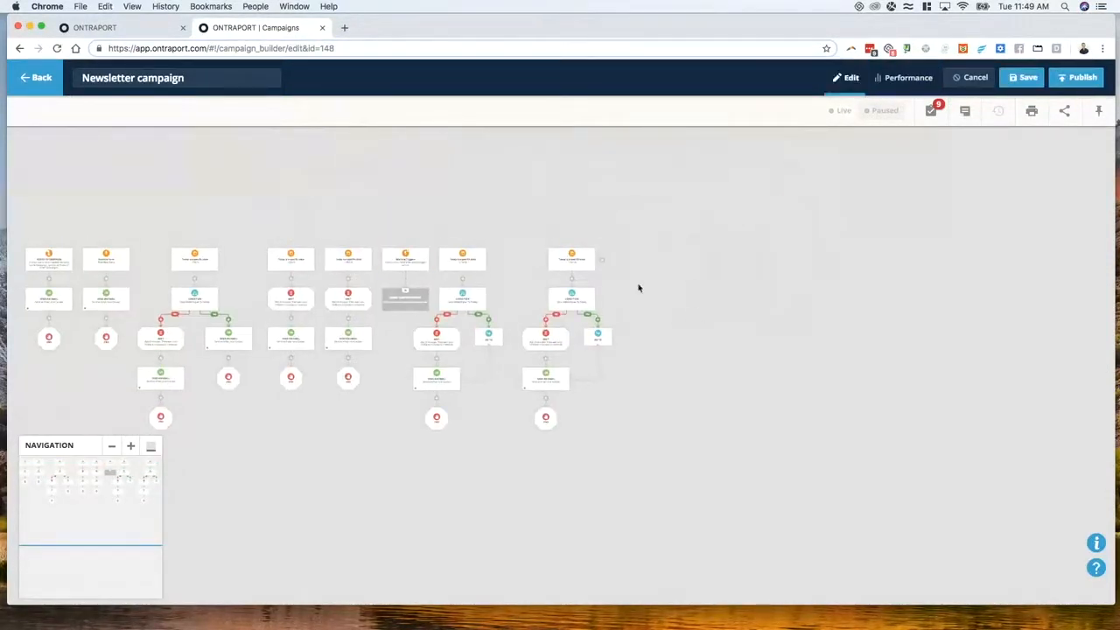
pyautogui.click(601, 263)
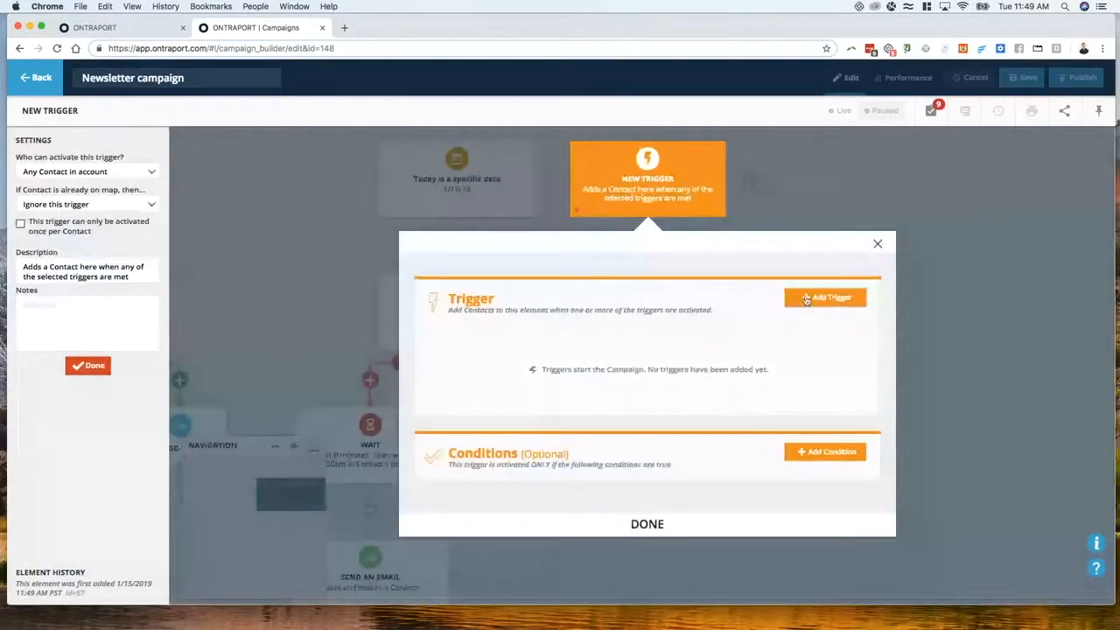
pyautogui.click(810, 302)
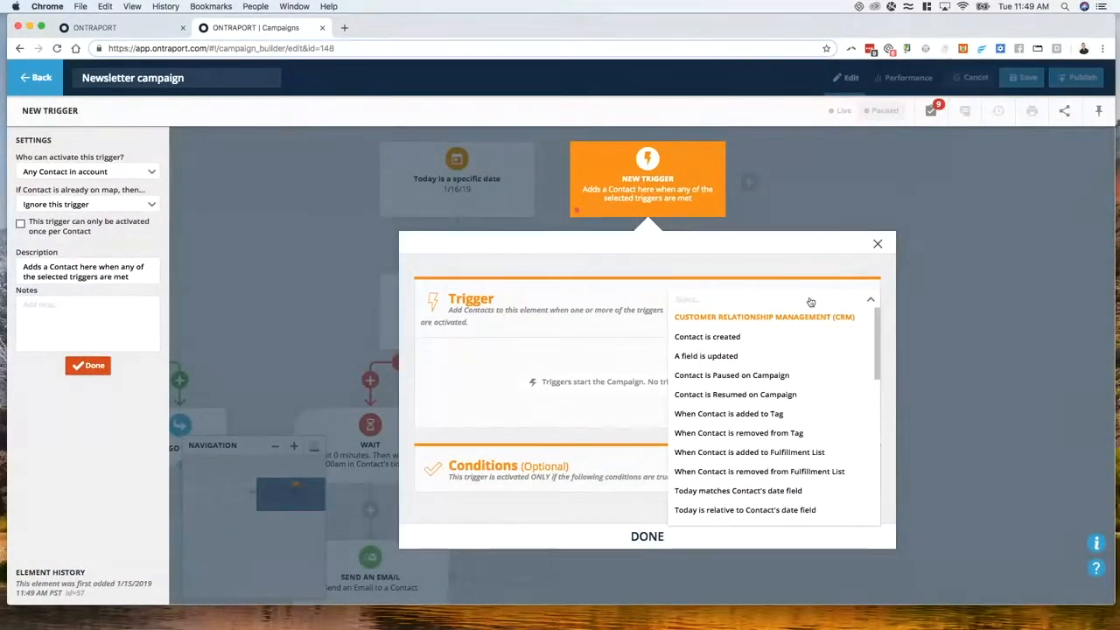
pyautogui.write('pur')
pyautogui.press('Down')
pyautogui.press('Up')
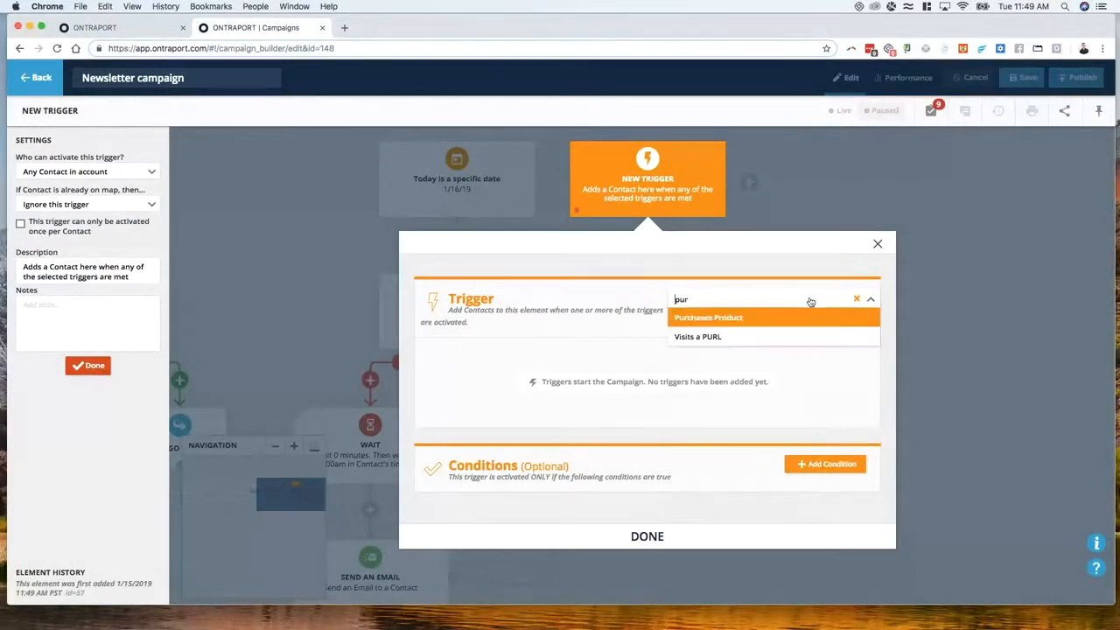
pyautogui.press('Return')
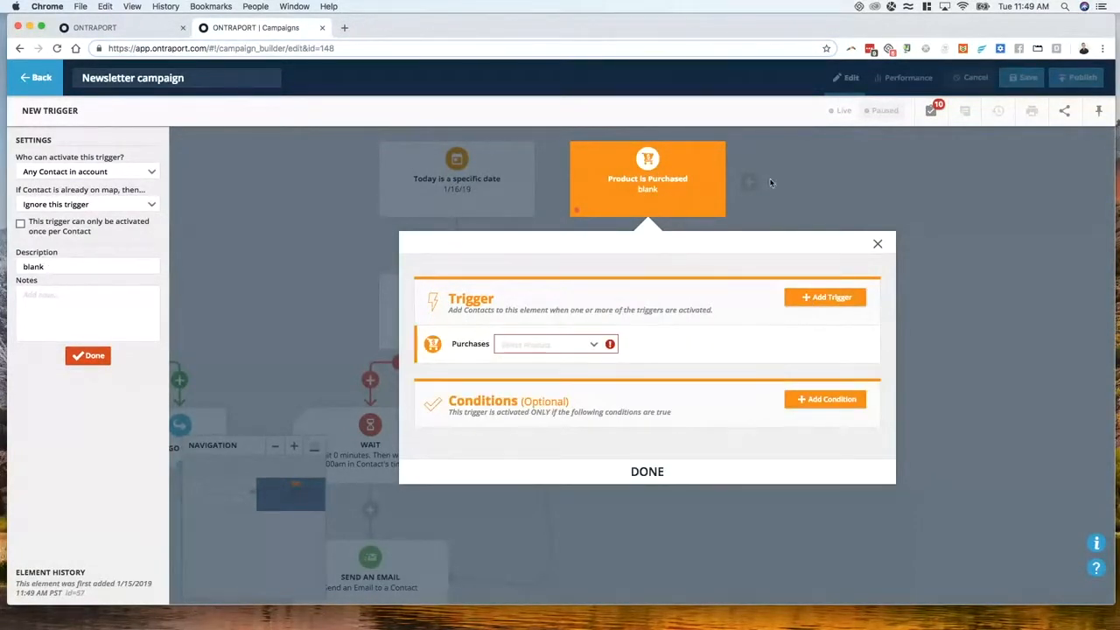
# Step: Set the purchase trigger's product to Any Product and close its branch with an End element
pyautogui.click(553, 346)
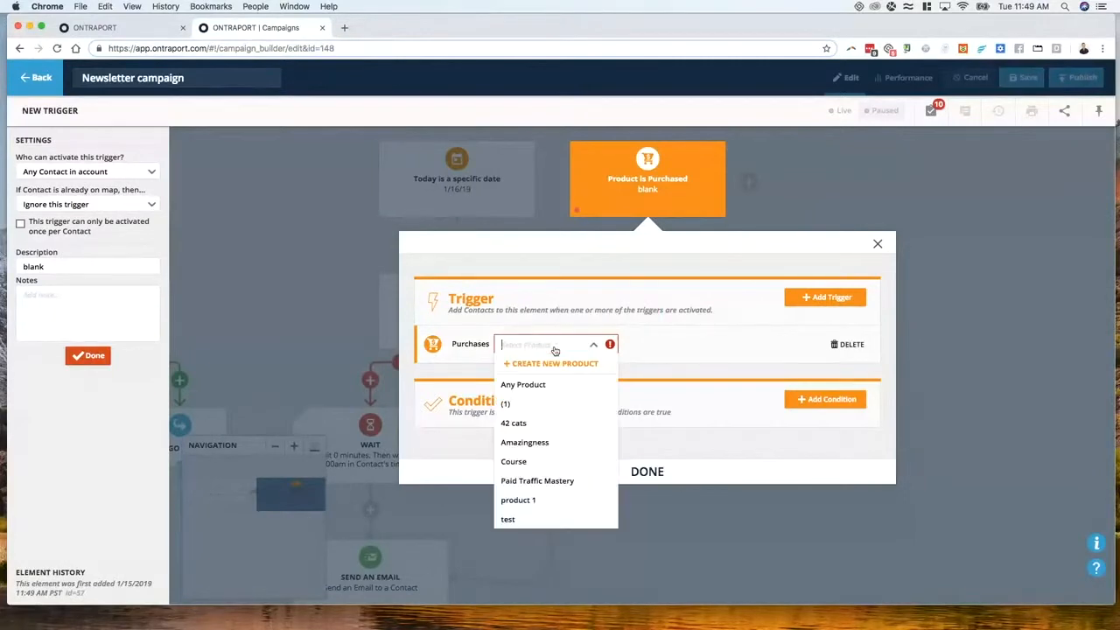
pyautogui.click(525, 385)
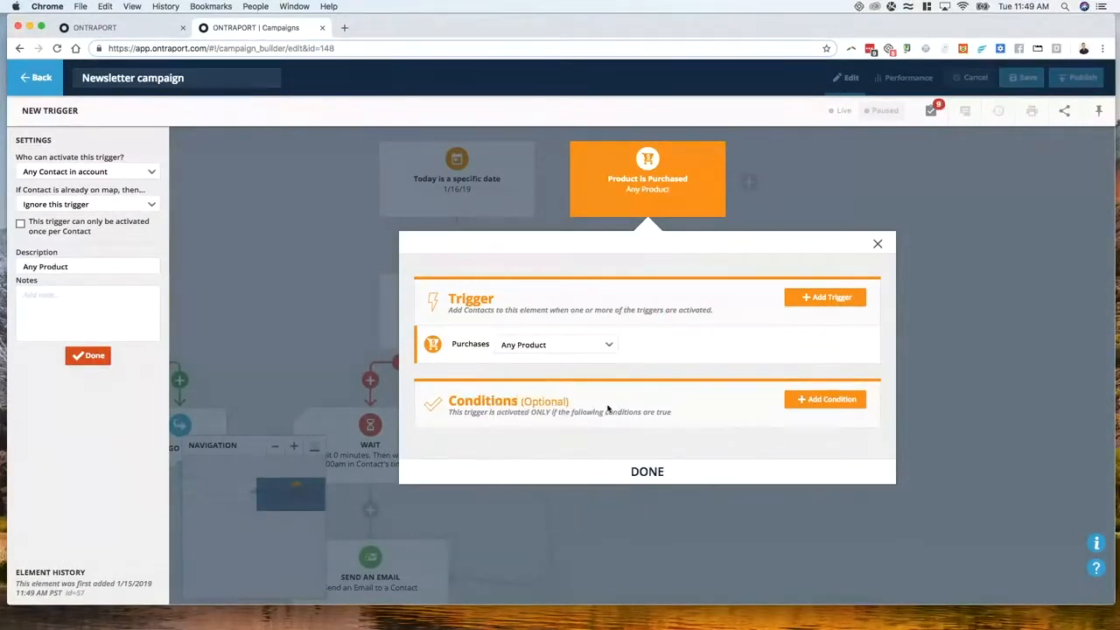
pyautogui.click(643, 471)
pyautogui.click(645, 301)
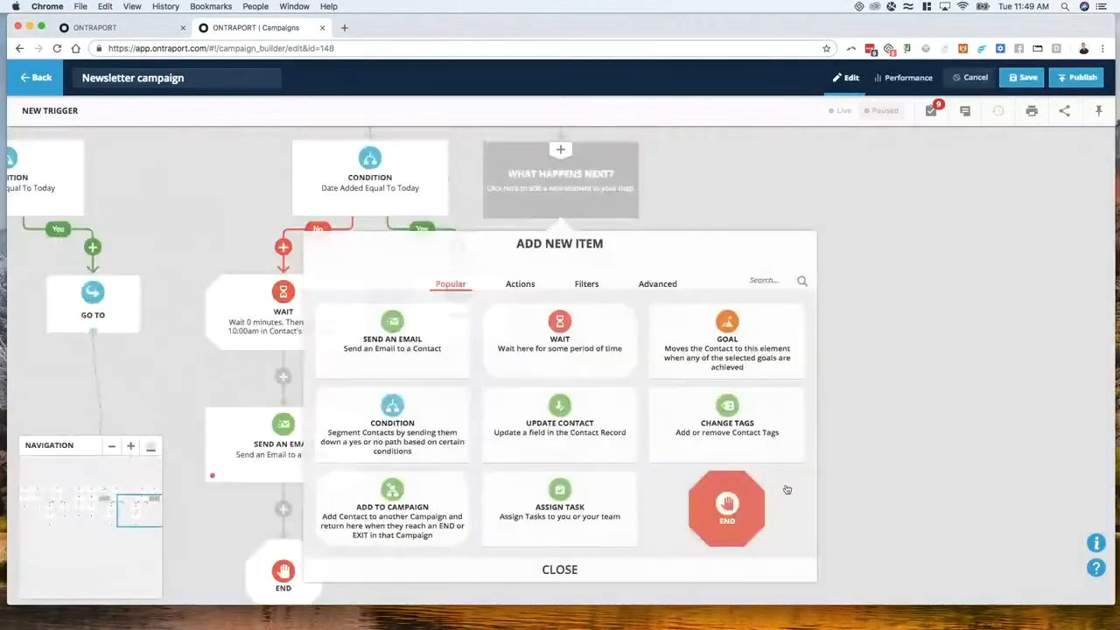
pyautogui.click(725, 503)
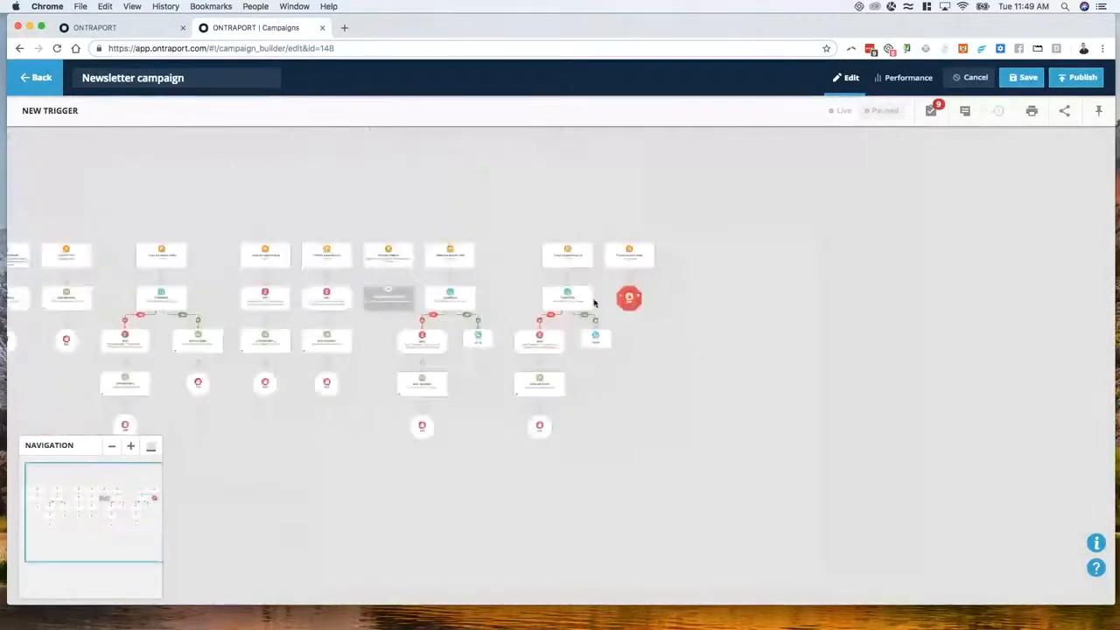
# Step: Set the Product is Purchased trigger to Any Contact on this map, adding contacts already on the map here again when triggered
pyautogui.click(634, 260)
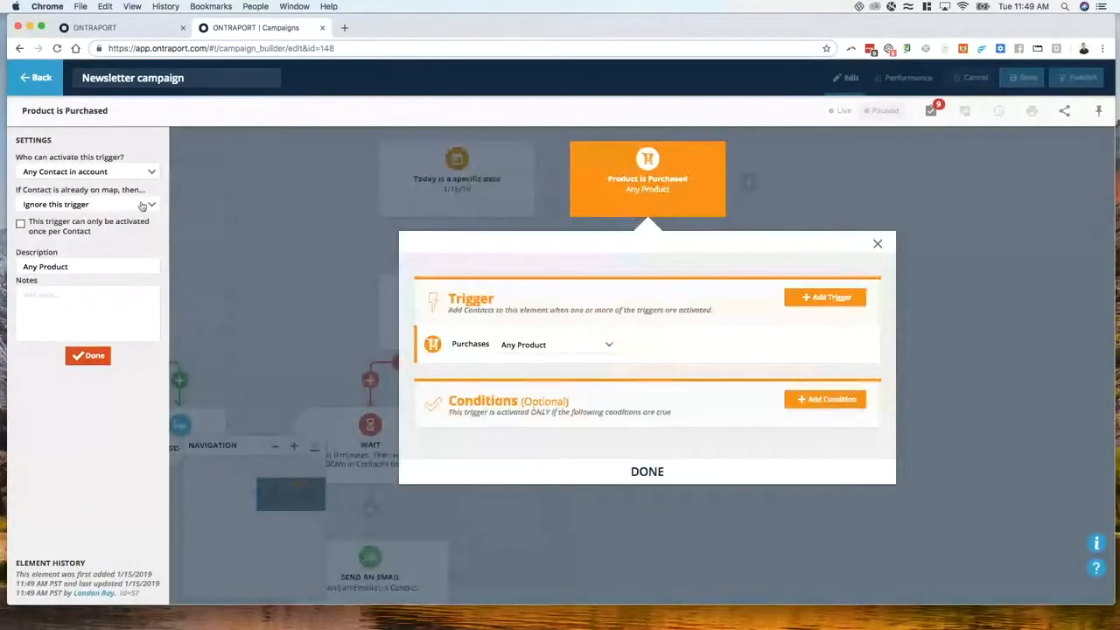
pyautogui.click(90, 205)
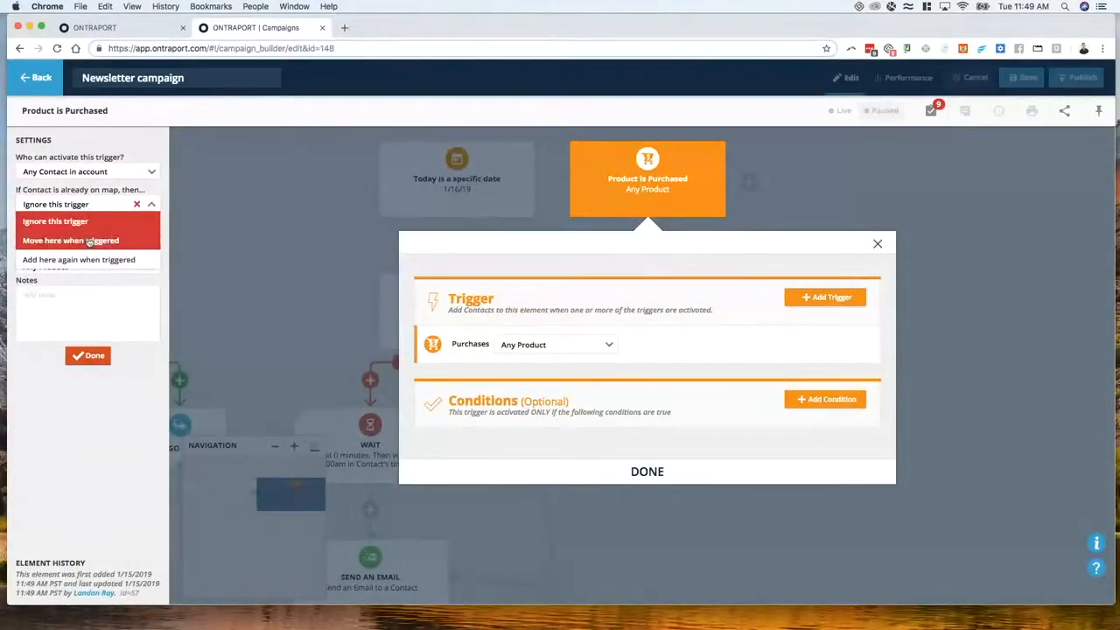
pyautogui.click(96, 175)
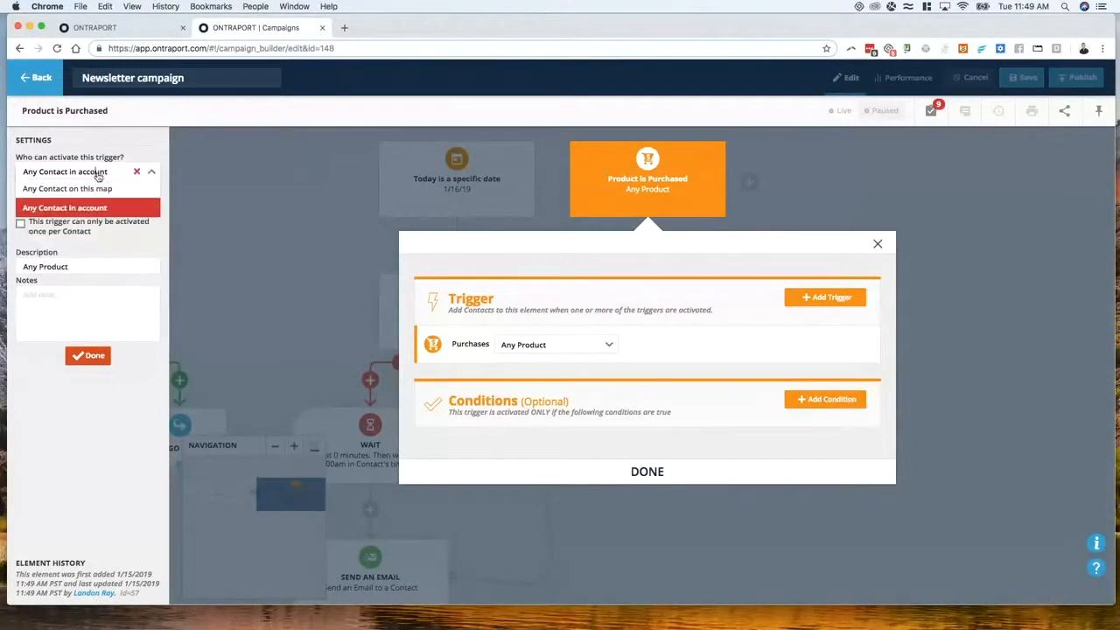
pyautogui.click(101, 190)
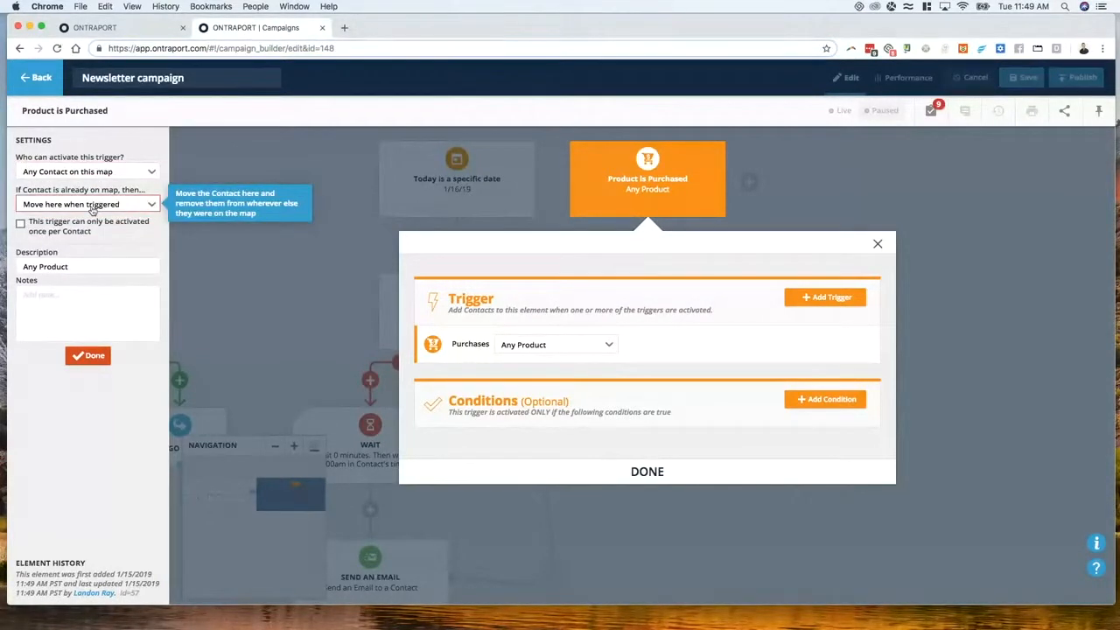
pyautogui.click(92, 210)
pyautogui.click(92, 236)
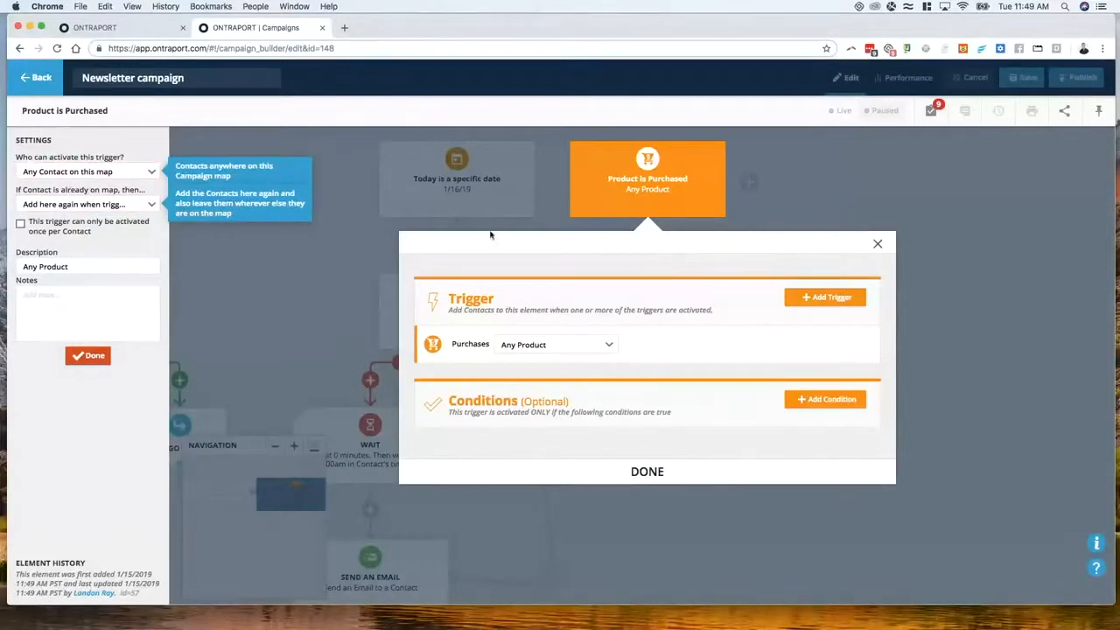
pyautogui.click(96, 356)
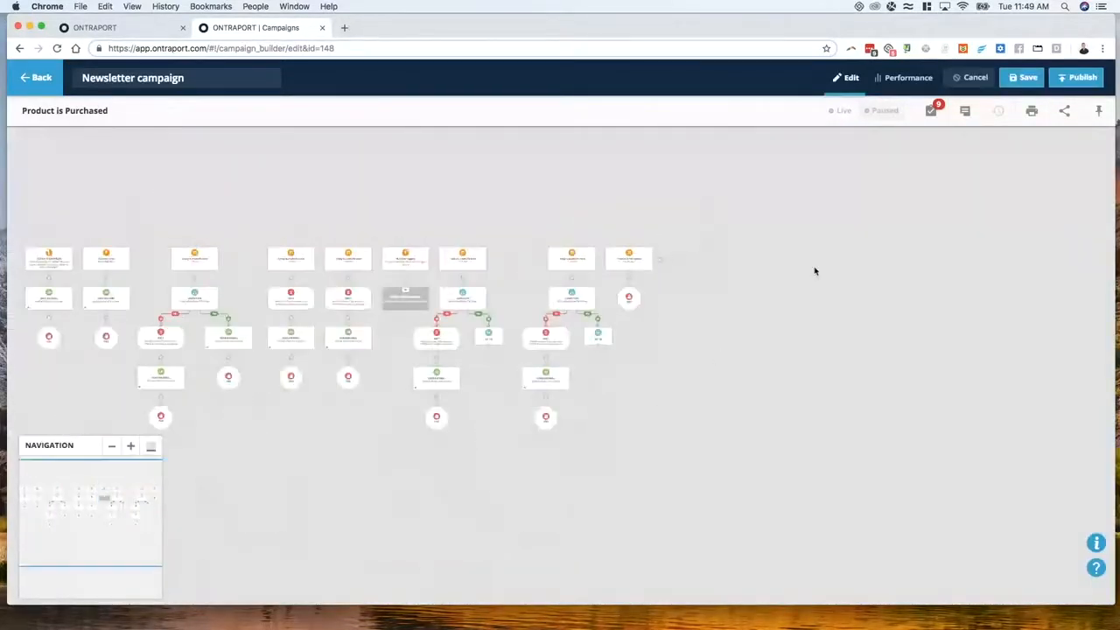
# Step: Try the Goal Conversion Point and Goal Conversion Time performance reports for the campaign, and return to editing the map
pyautogui.click(915, 79)
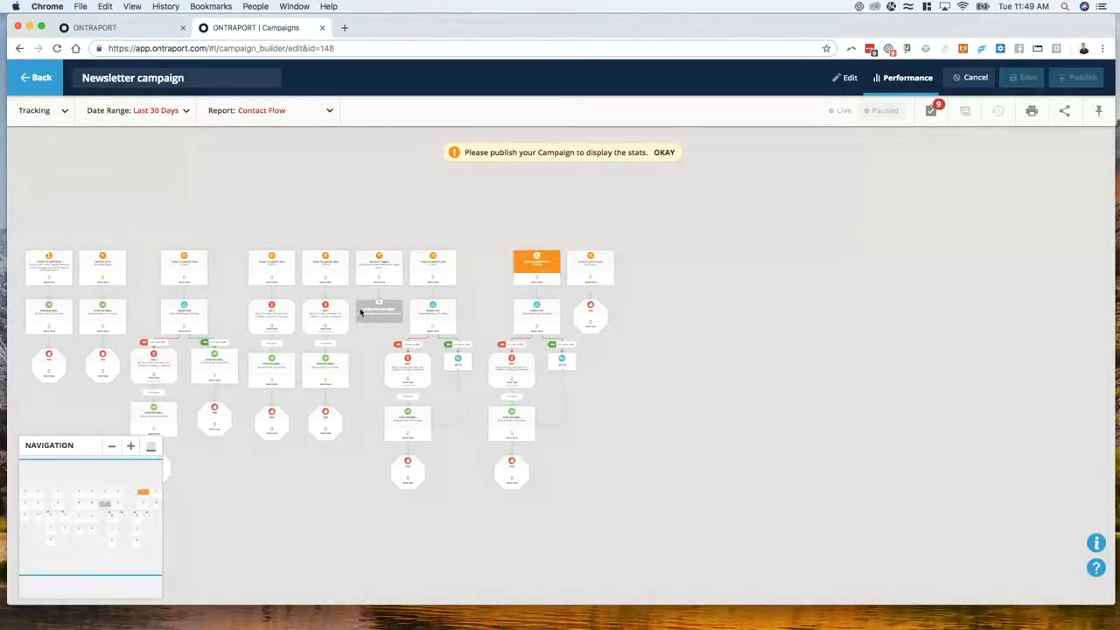
pyautogui.click(244, 119)
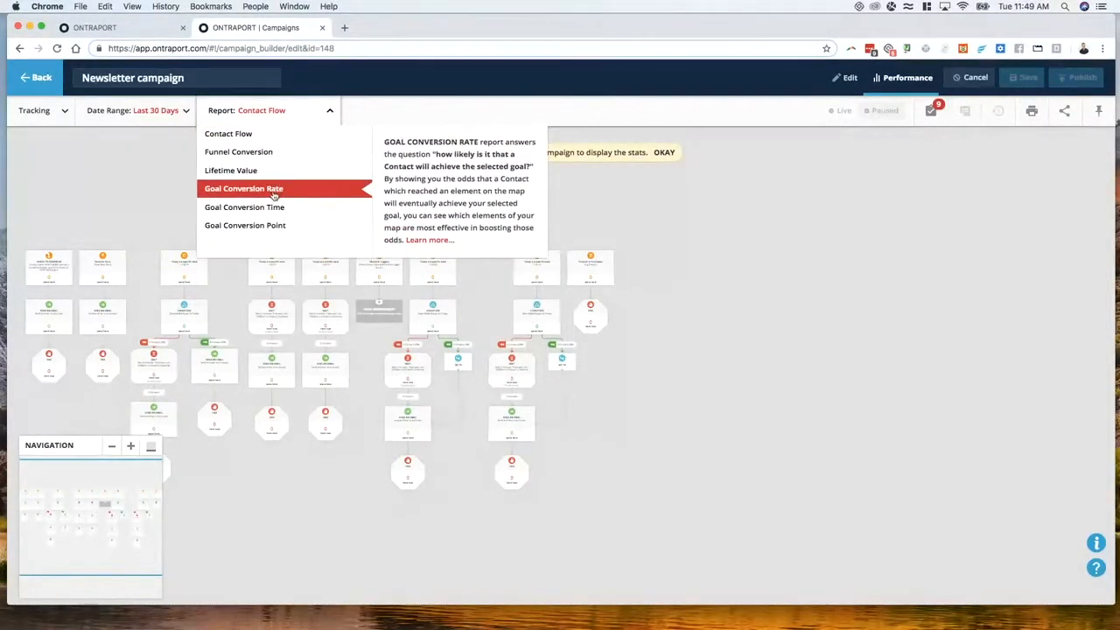
pyautogui.click(275, 225)
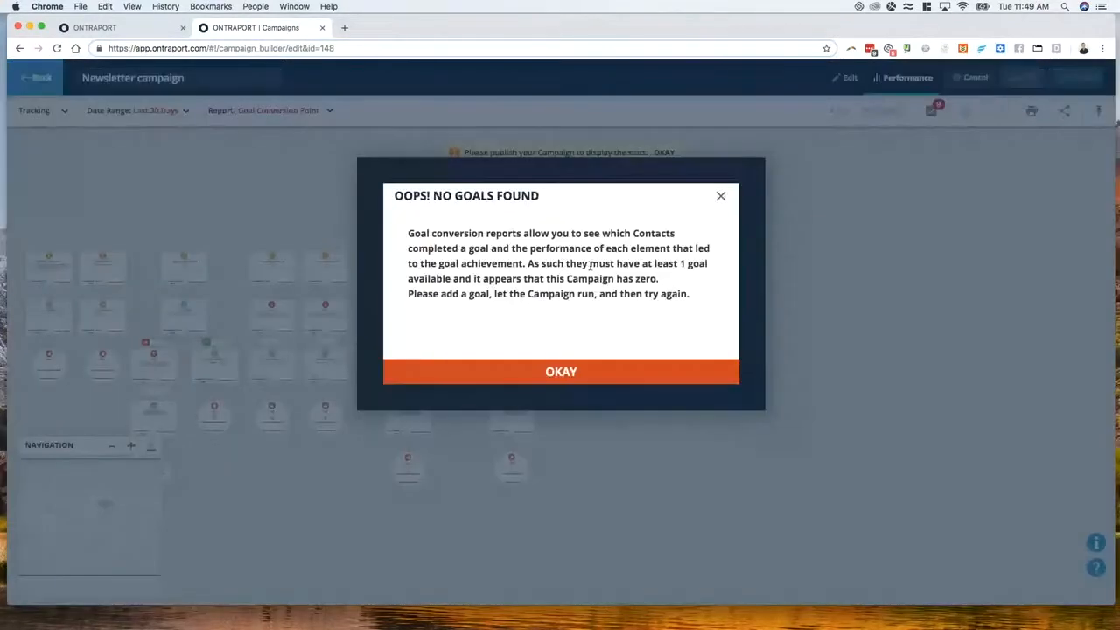
pyautogui.click(555, 370)
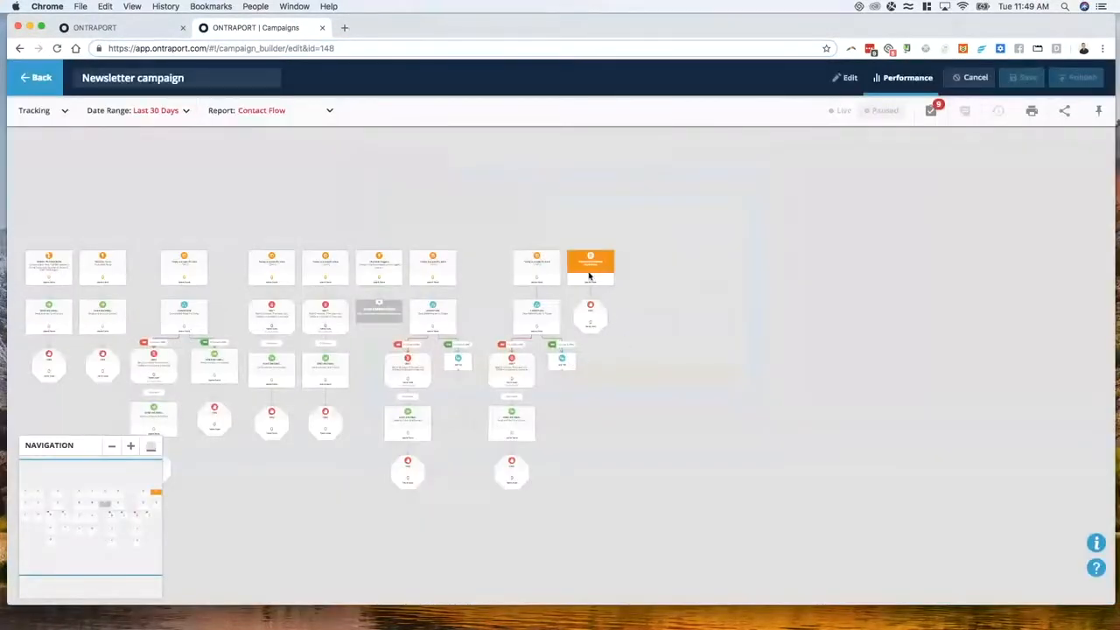
pyautogui.click(326, 114)
pyautogui.click(262, 210)
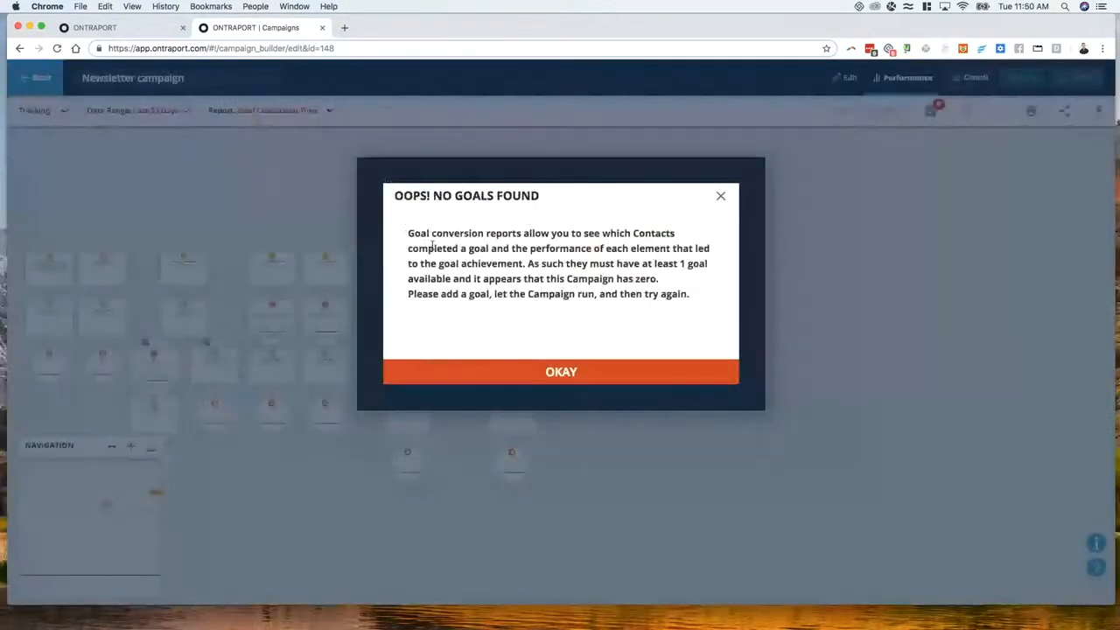
pyautogui.click(541, 373)
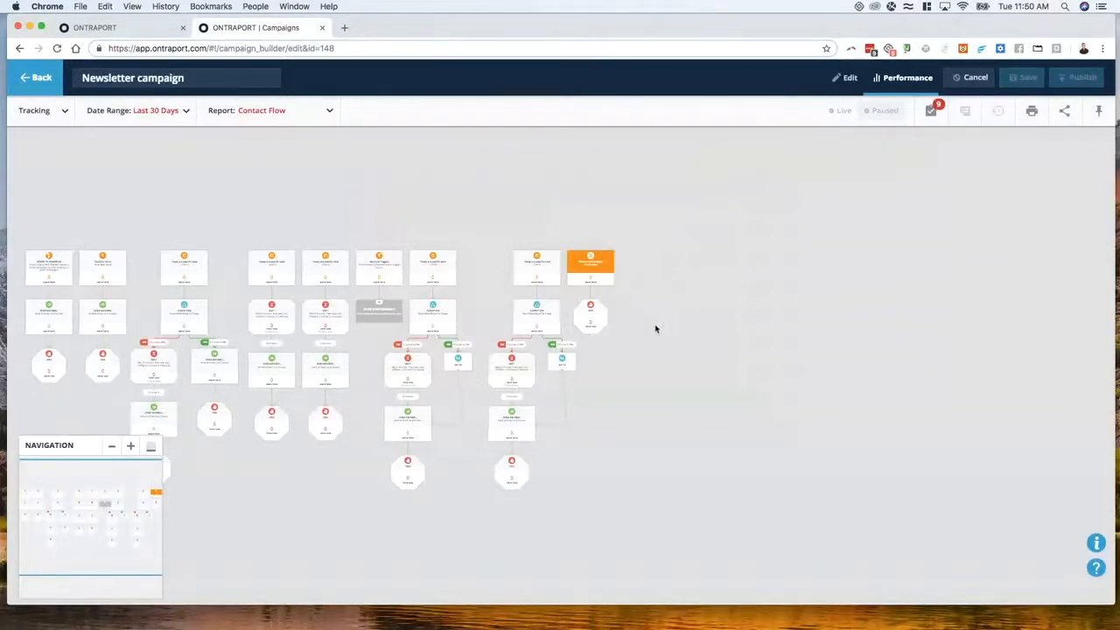
pyautogui.click(845, 78)
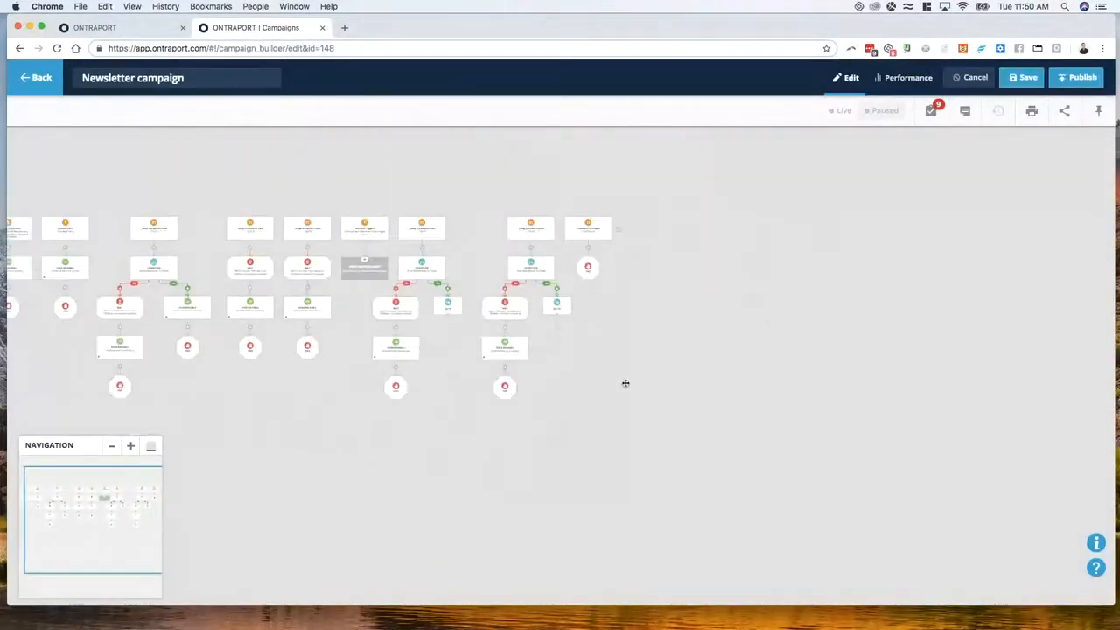
# Step: Insert a Goal between the Product is Purchased trigger and its End element, and make it a Purchases Product goal
pyautogui.click(586, 268)
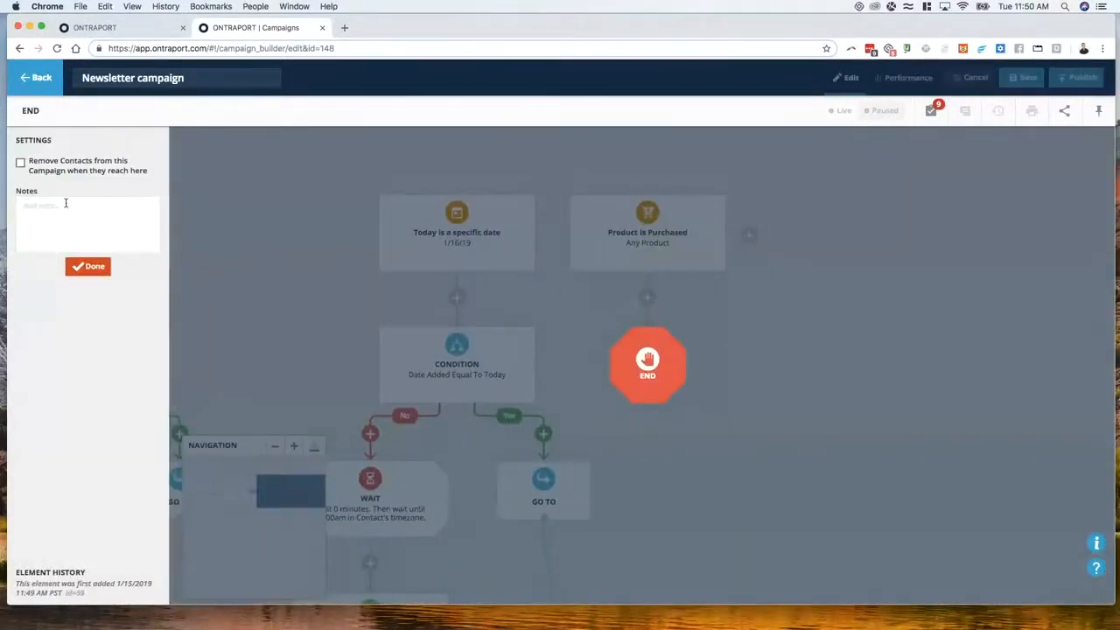
pyautogui.click(92, 269)
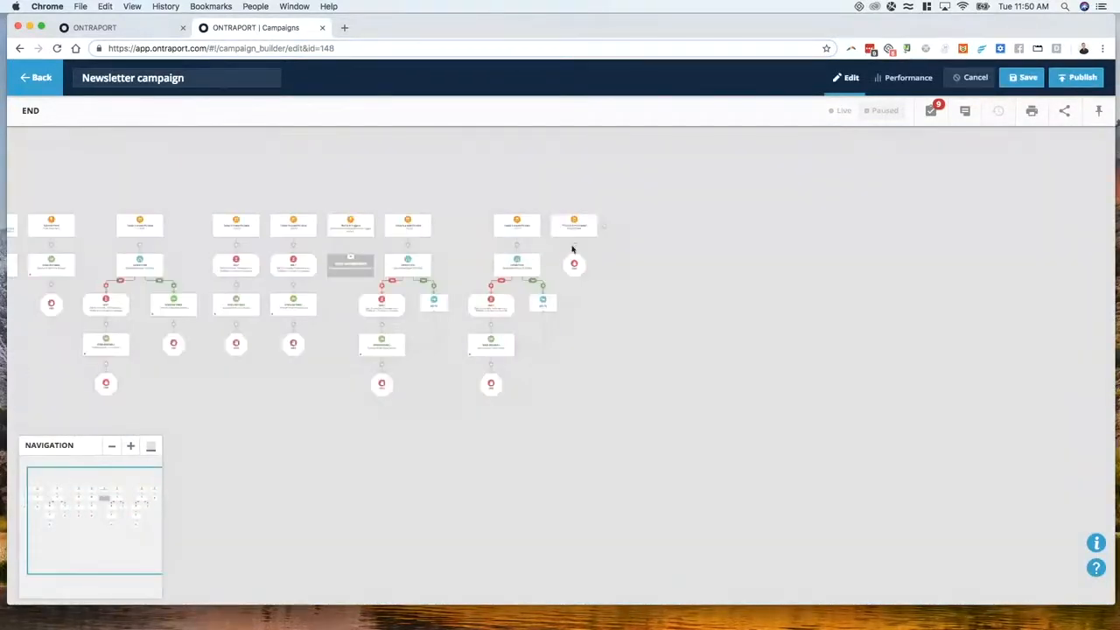
pyautogui.click(574, 250)
pyautogui.click(560, 240)
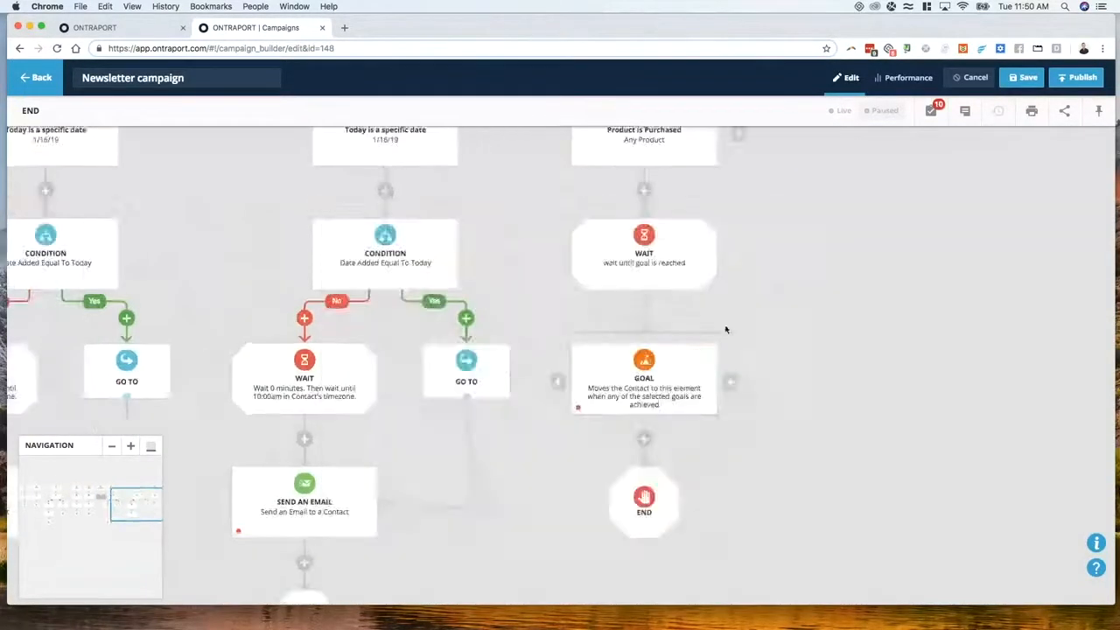
pyautogui.click(602, 304)
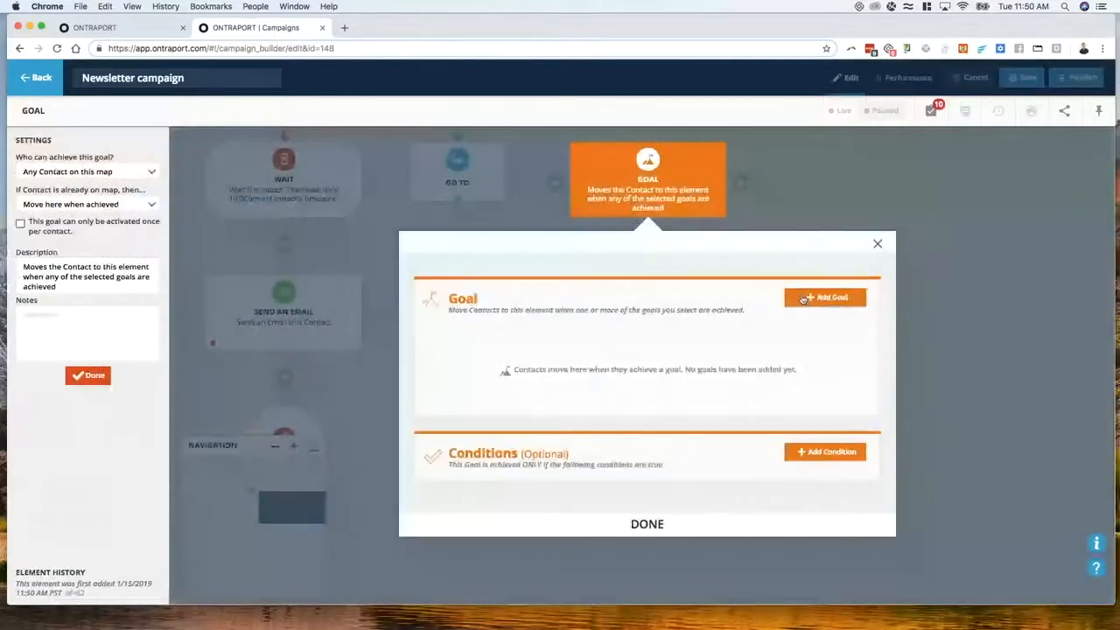
pyautogui.click(802, 300)
pyautogui.write('purc')
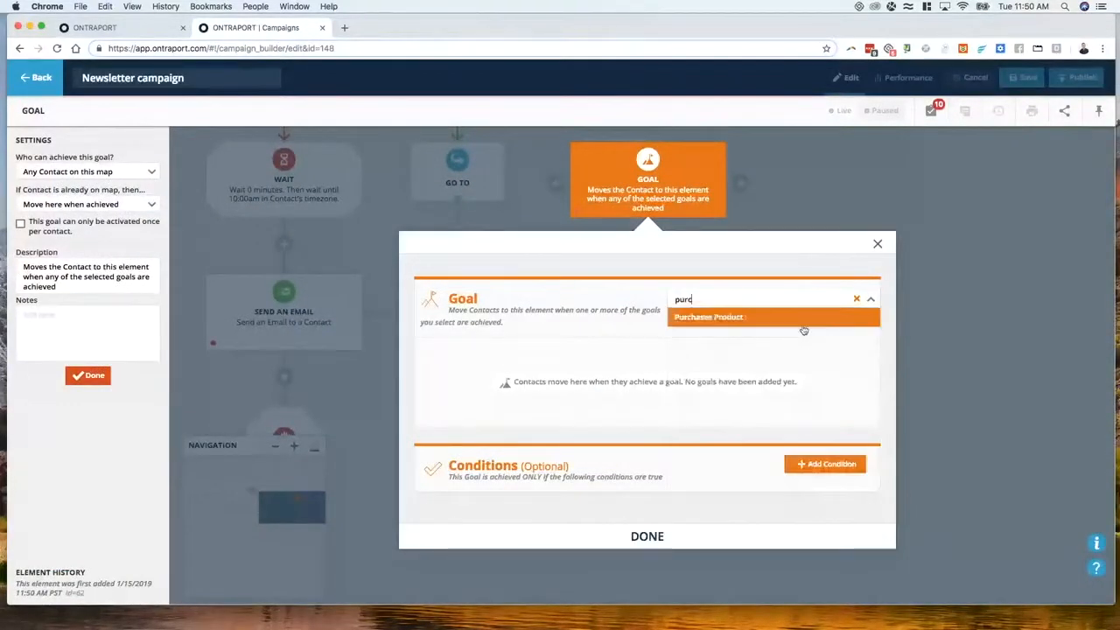
pyautogui.click(743, 317)
pyautogui.click(644, 470)
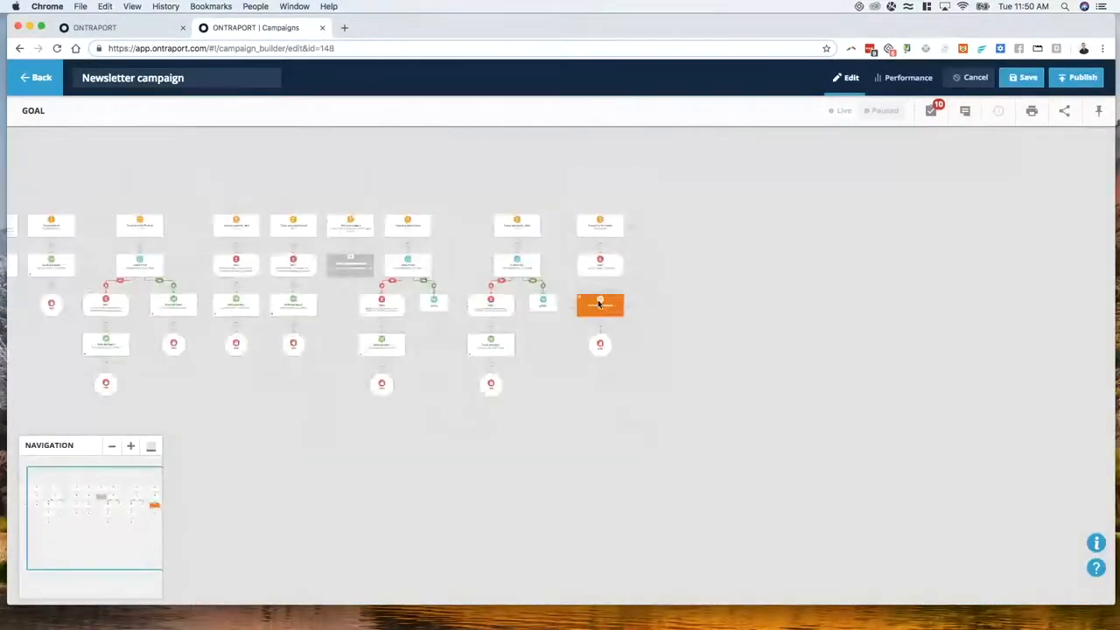
# Step: Choose how the purchase goal treats contacts already on the map, keeping it achievable by Any Contact on this map
pyautogui.click(601, 303)
pyautogui.click(57, 172)
pyautogui.click(156, 152)
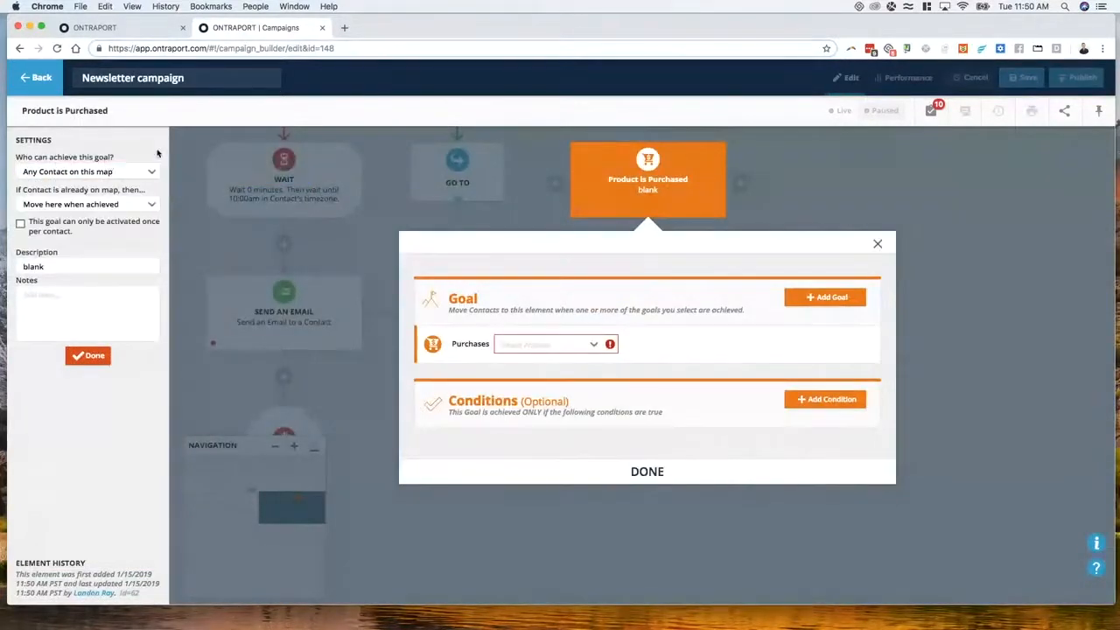
pyautogui.click(88, 203)
pyautogui.click(96, 234)
pyautogui.click(87, 355)
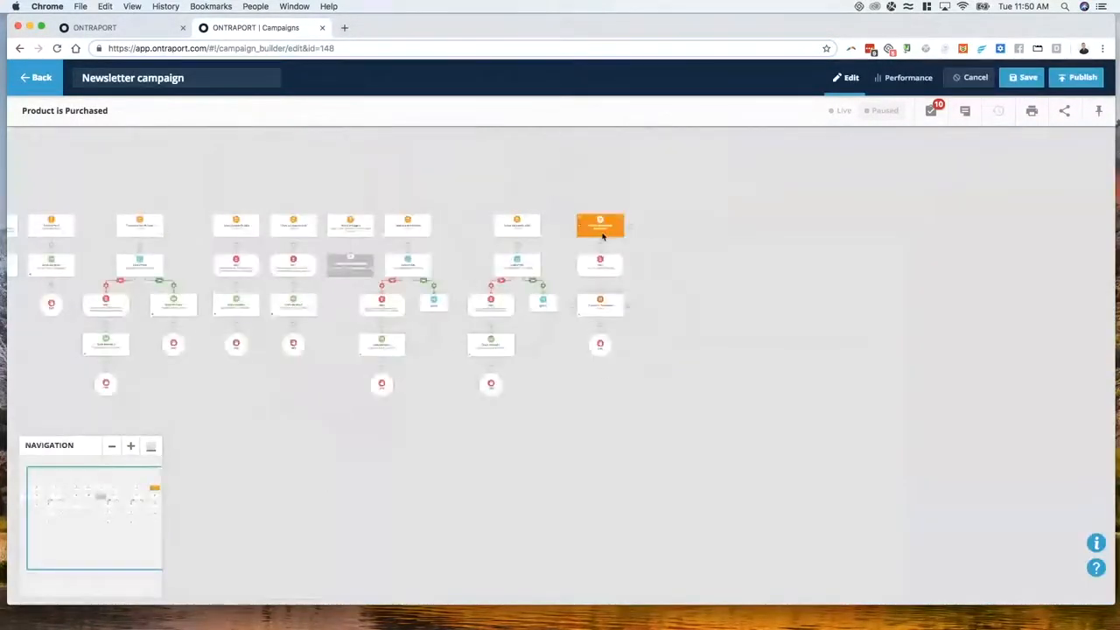
# Step: Select the purchase goal in the performance view and examine its Goal Conversion Rate and Goal Conversion Point reports
pyautogui.click(901, 76)
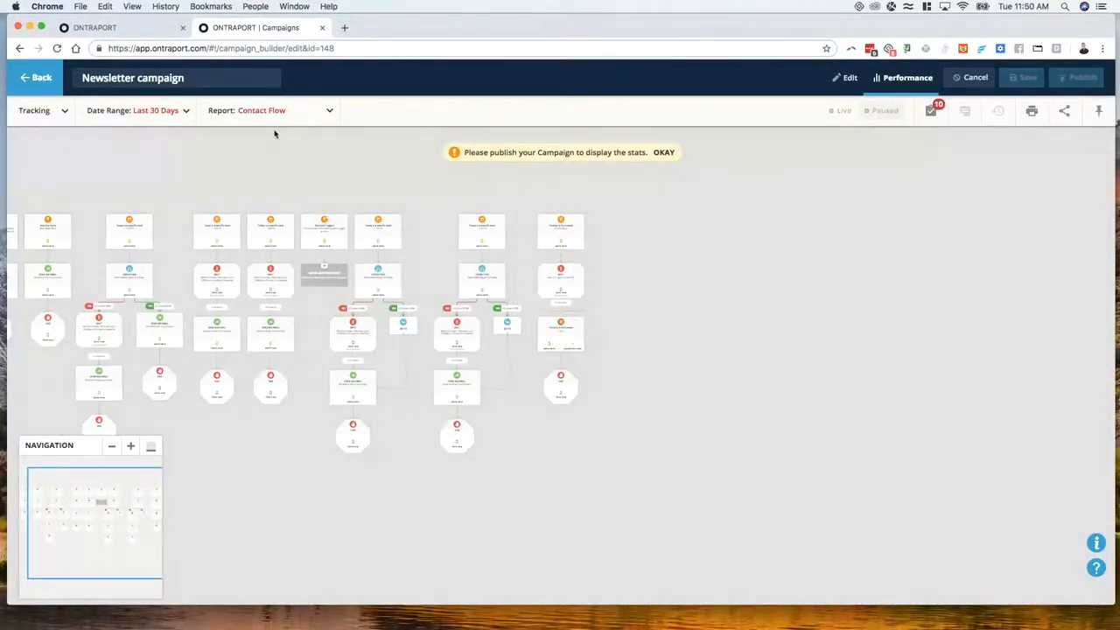
pyautogui.click(559, 330)
pyautogui.click(295, 111)
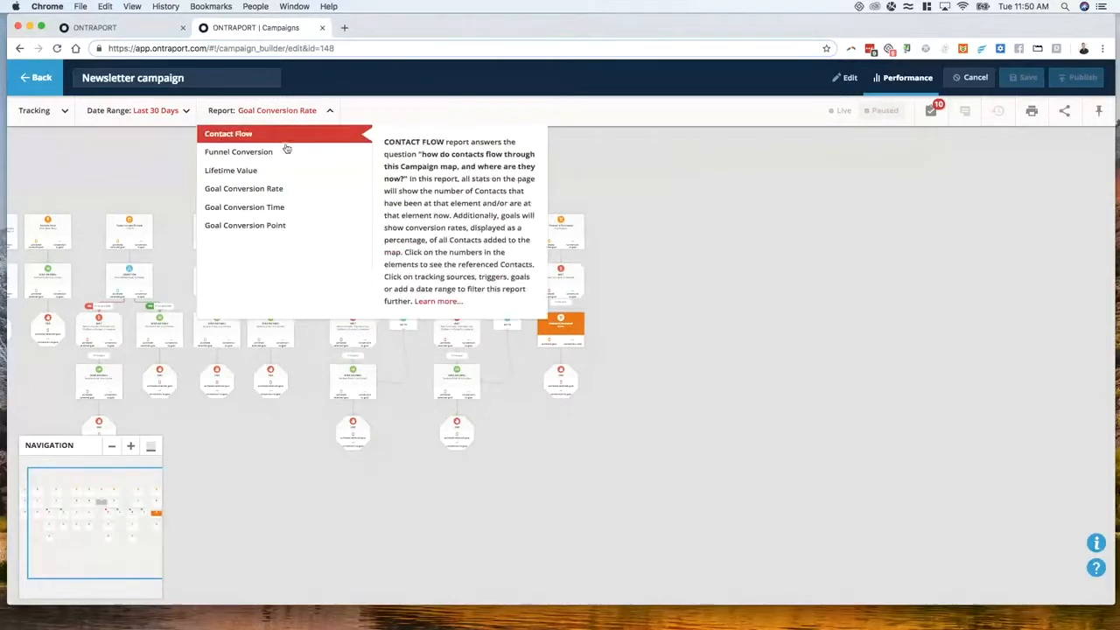
pyautogui.click(785, 236)
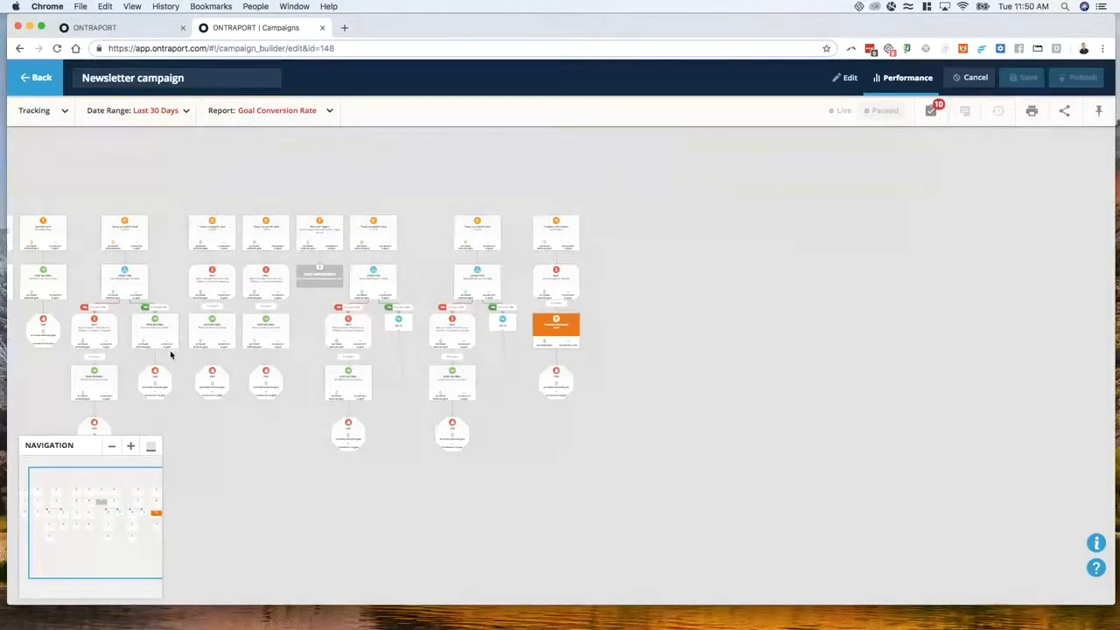
pyautogui.click(263, 111)
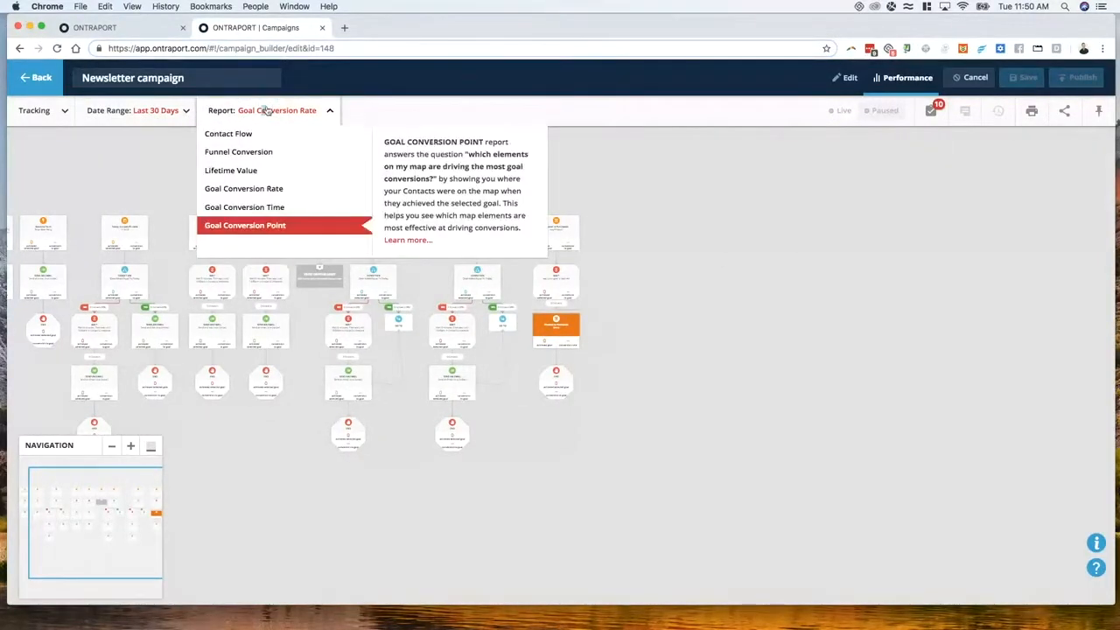
pyautogui.click(271, 225)
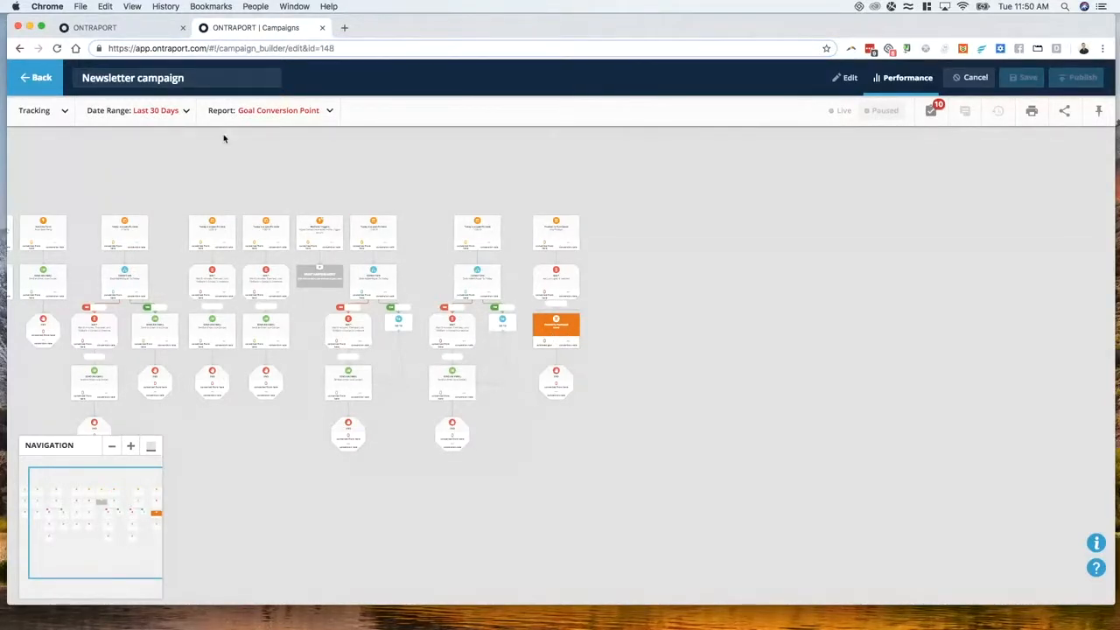
# Step: Try the Funnel Conversion performance report, and return to editing to look over the whole campaign map
pyautogui.click(268, 111)
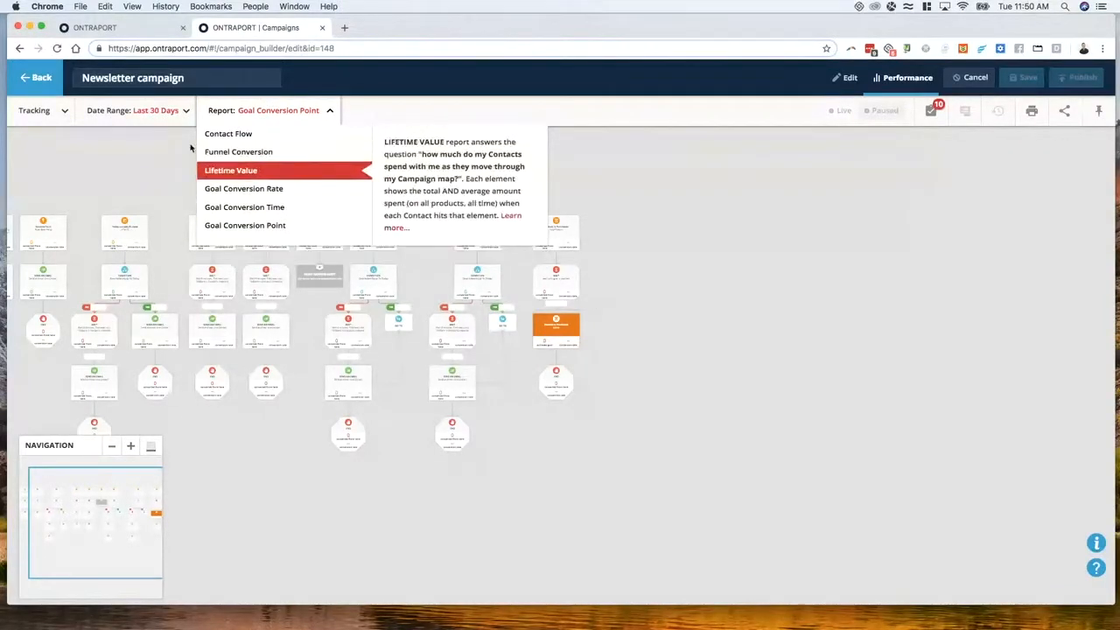
pyautogui.click(259, 154)
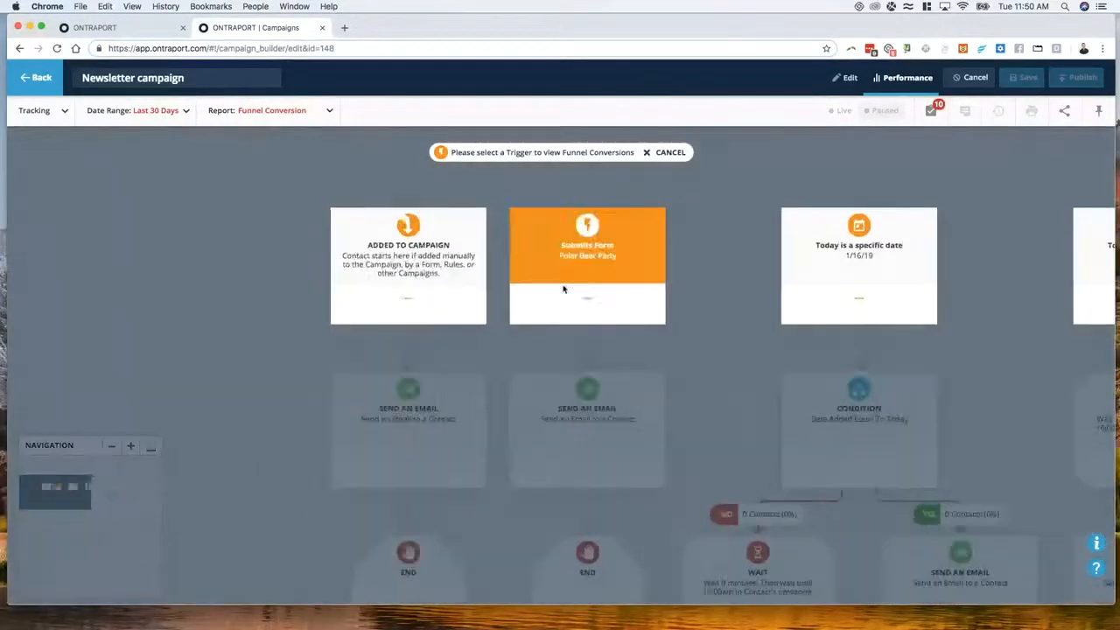
pyautogui.click(279, 118)
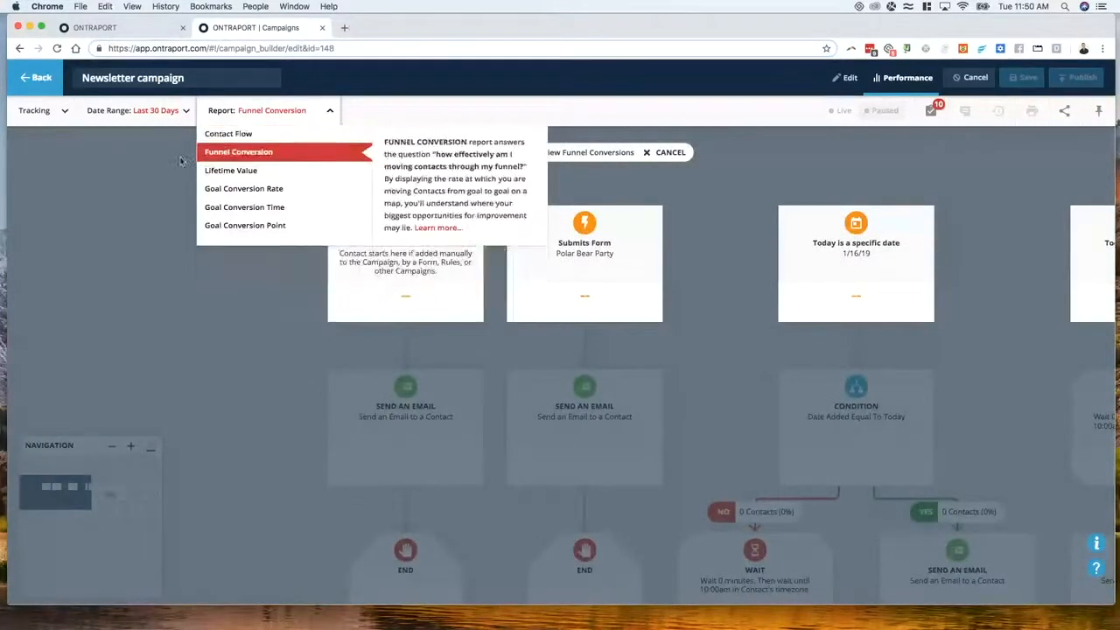
pyautogui.click(135, 154)
pyautogui.scroll(-1, 491, 237)
pyautogui.click(844, 77)
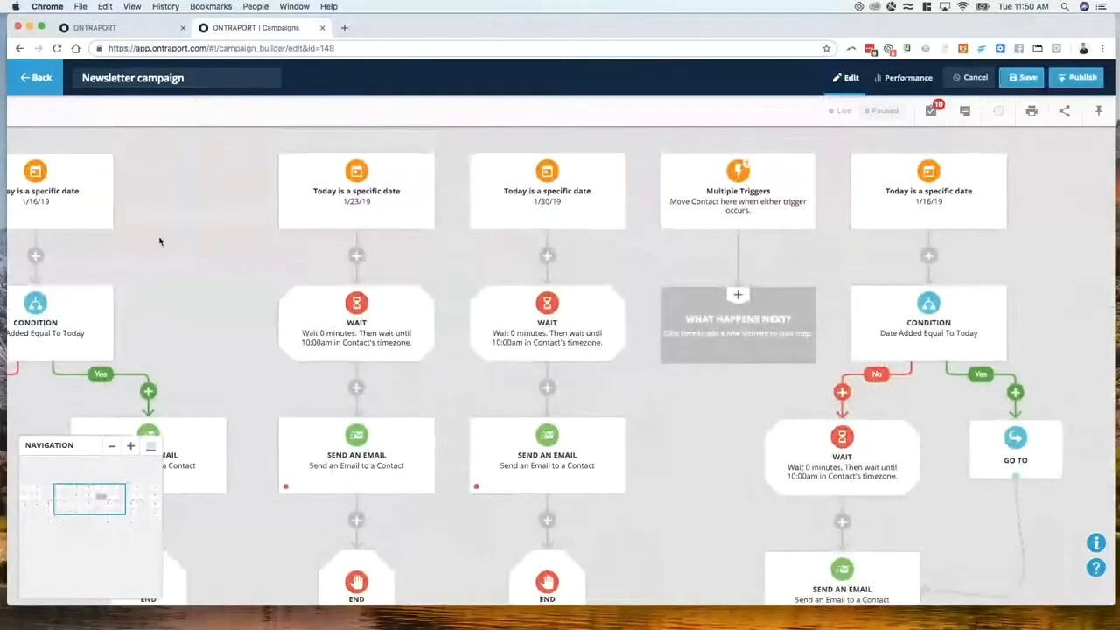
pyautogui.click(111, 446)
pyautogui.click(111, 448)
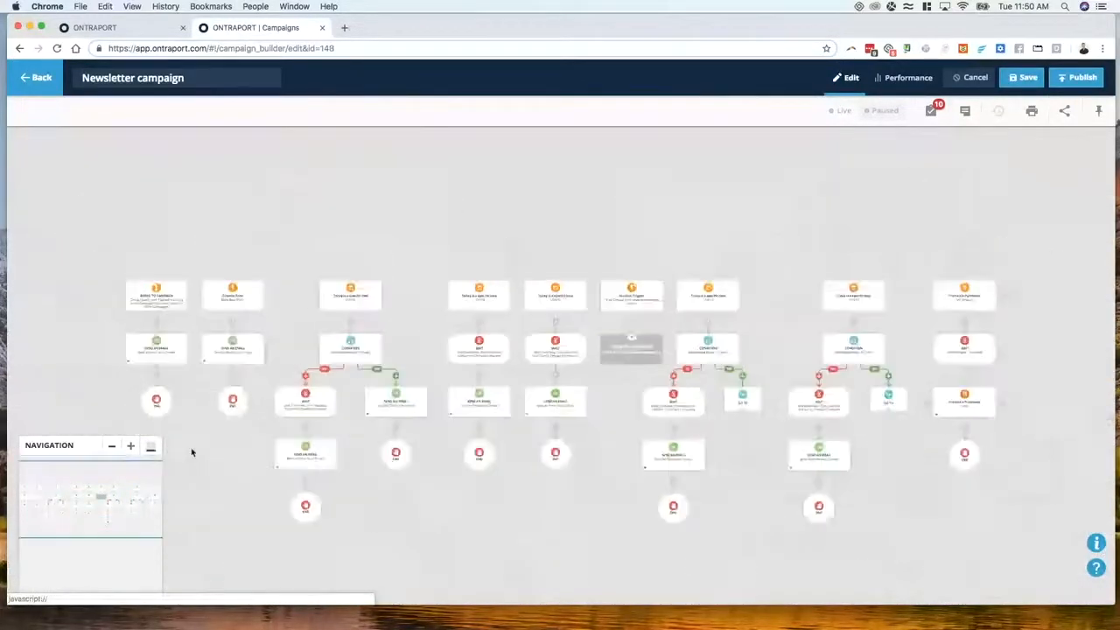
pyautogui.moveTo(496, 525); pyautogui.dragTo(380, 446)
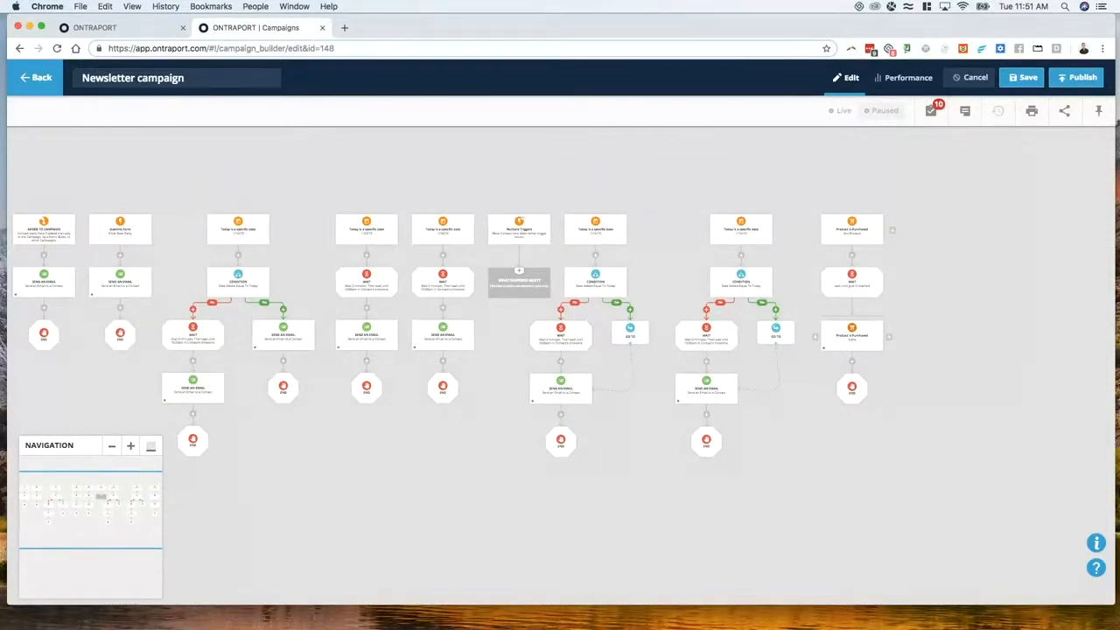
pyautogui.scroll(-3, 522, 517)
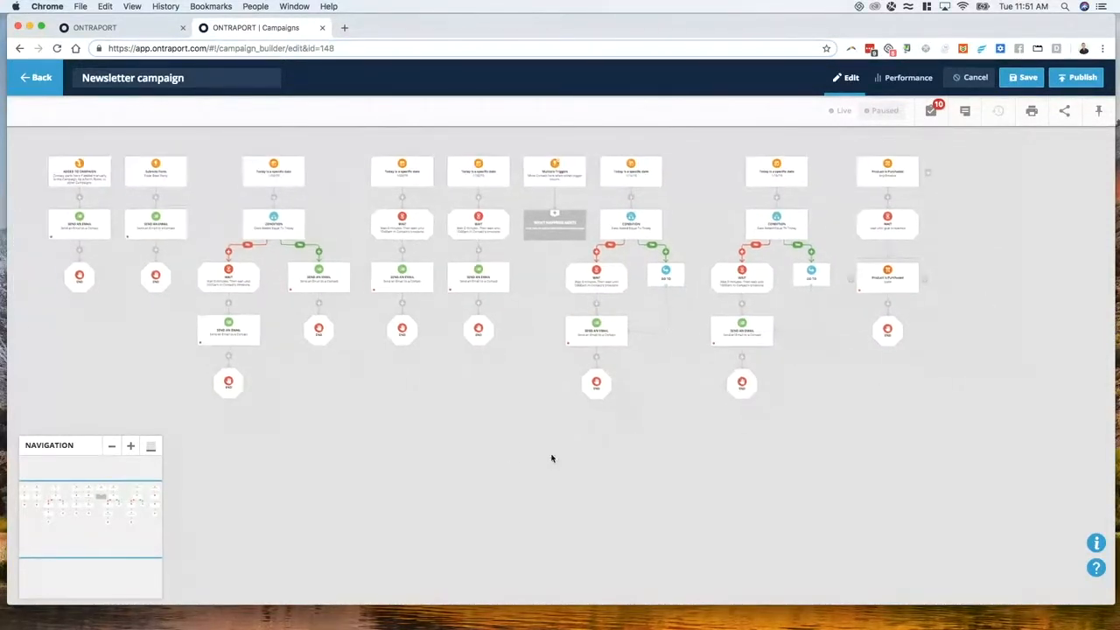